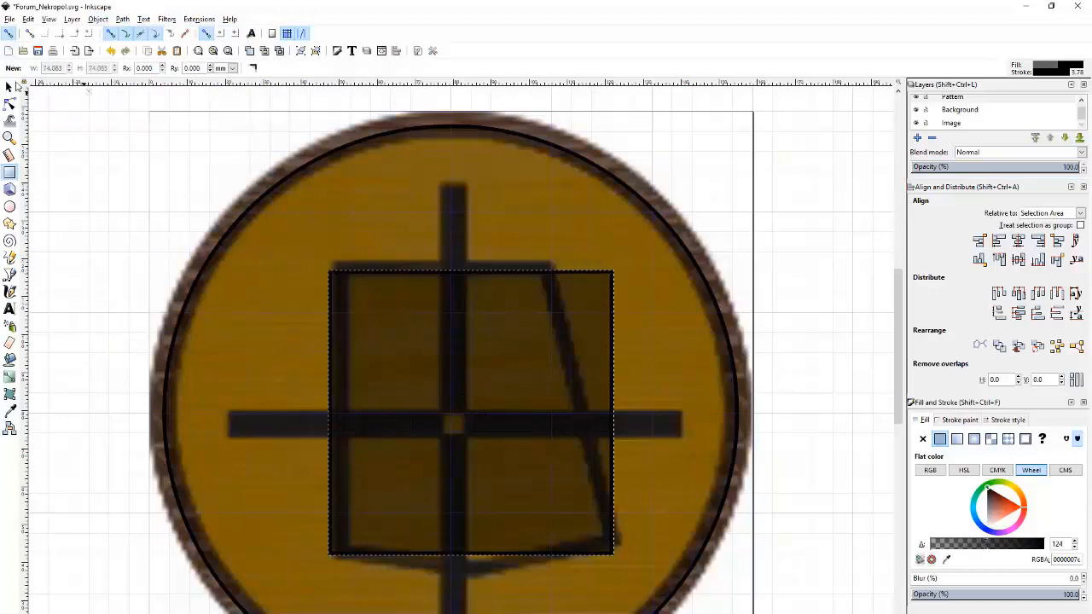
# Reshape the rectangle into the reference's five-sided outline, adding nodes for the lower point and bringing the top-right corner inward.
pyautogui.click(9, 104)
pyautogui.doubleClick(611, 341)
pyautogui.moveTo(612, 341); pyautogui.dragTo(612, 533)
pyautogui.doubleClick(470, 554)
pyautogui.moveTo(470, 553); pyautogui.dragTo(471, 574)
pyautogui.moveTo(612, 554); pyautogui.dragTo(586, 553)
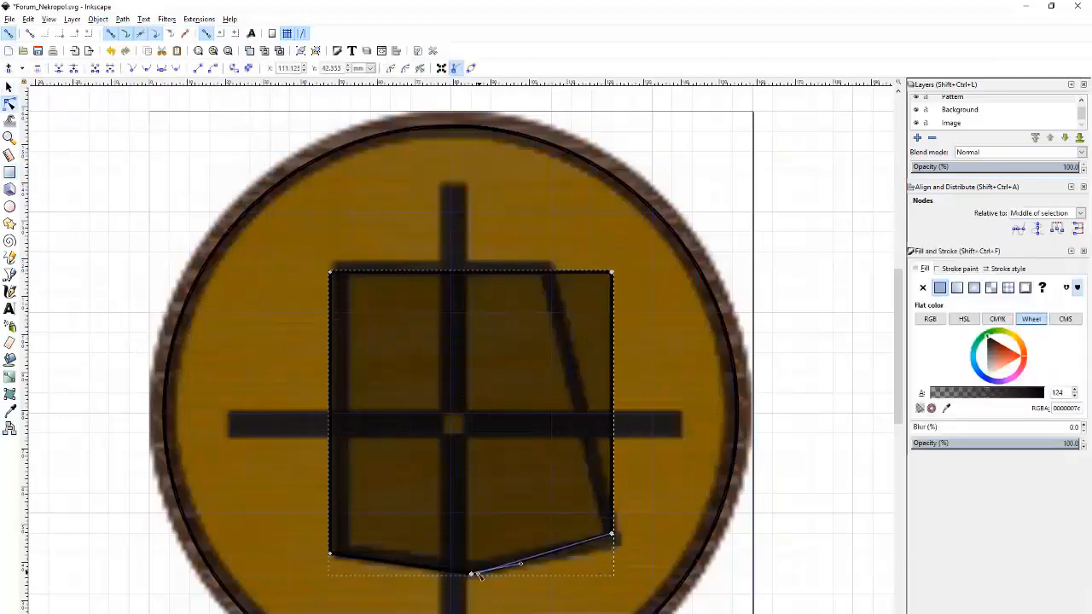
pyautogui.moveTo(614, 274); pyautogui.dragTo(549, 270)
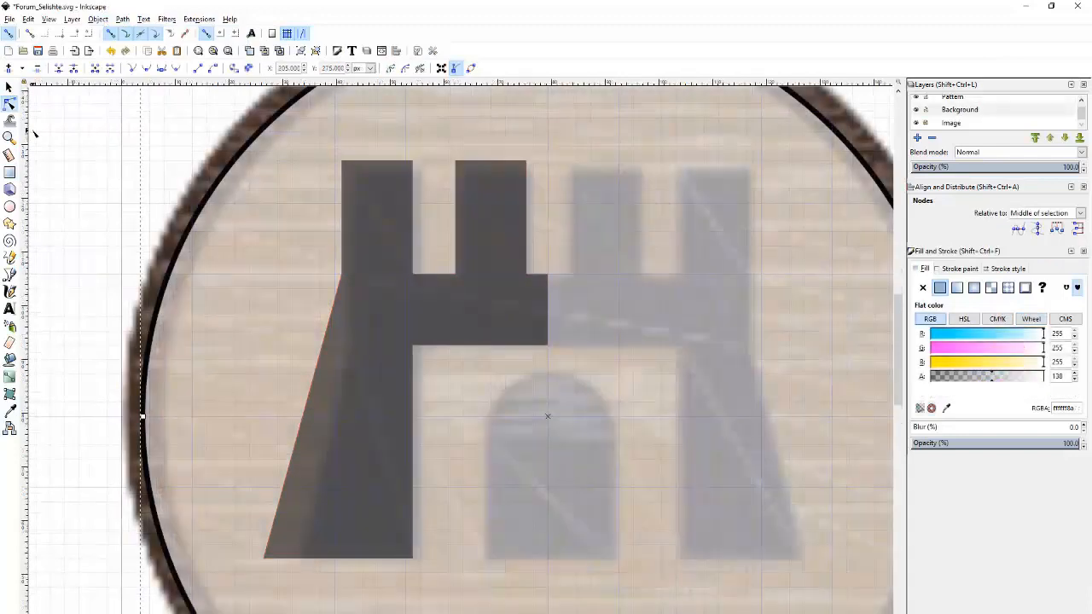
# Duplicate the castle's left half, flip it horizontally and place it flush against the original as the right half.
pyautogui.click(8, 87)
pyautogui.hotkey('ctrl', 'd')
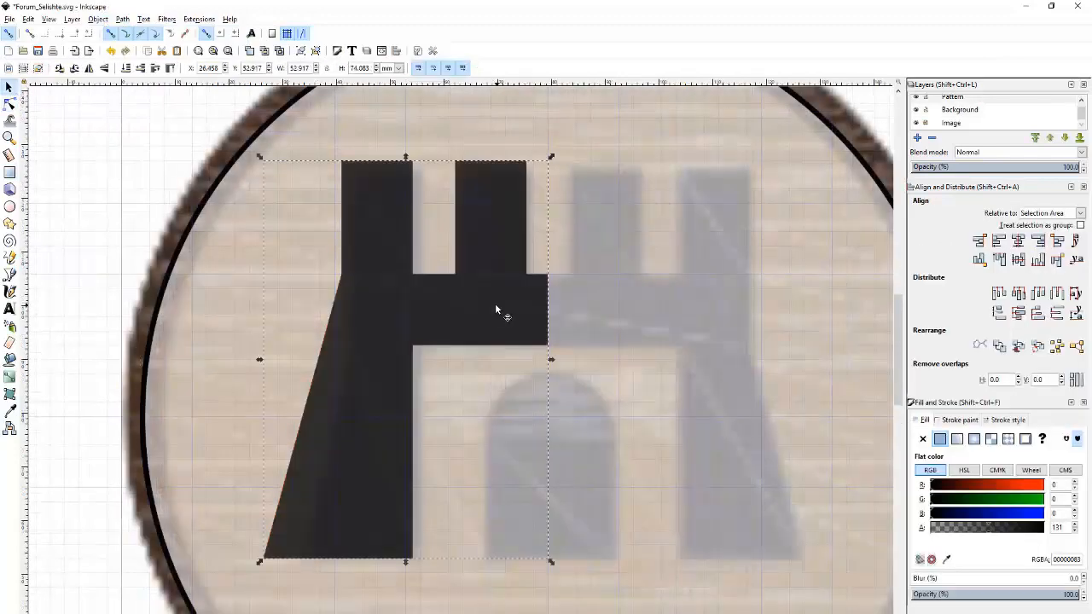
pyautogui.press('h')
pyautogui.moveTo(495, 303); pyautogui.dragTo(728, 321)
pyautogui.scroll(4, 563, 288)
pyautogui.moveTo(577, 300); pyautogui.dragTo(548, 305)
pyautogui.scroll(-4, 492, 319)
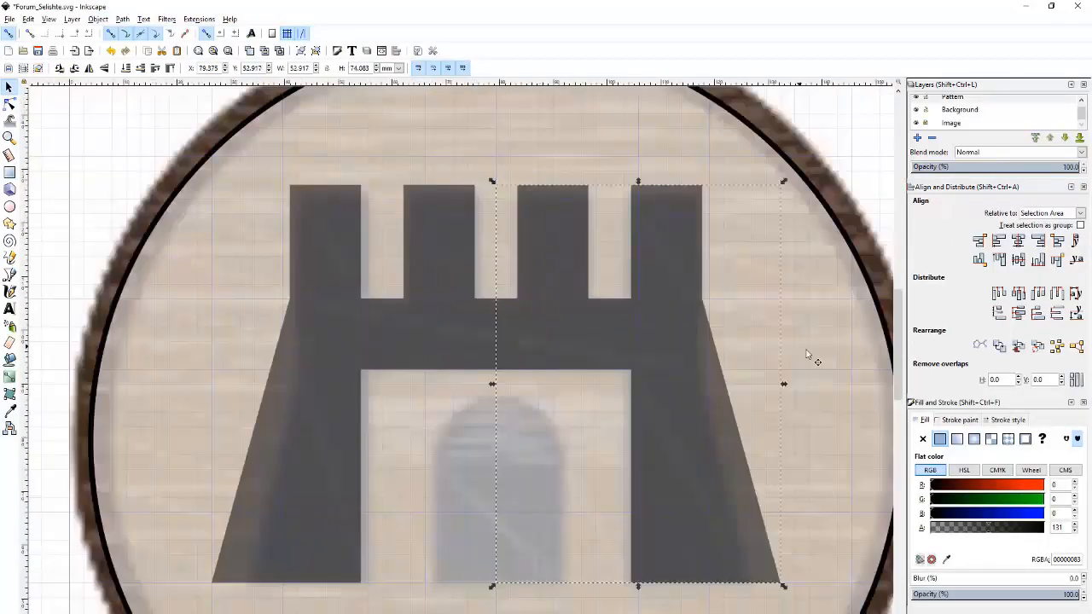
# Draw a 90 × 120 px rectangle over the reference door between the towers and round its corners.
pyautogui.click(809, 354)
pyautogui.scroll(-2, 655, 288)
pyautogui.press('Escape')
pyautogui.scroll(2, 574, 429)
pyautogui.press('r')
pyautogui.moveTo(516, 439); pyautogui.dragTo(642, 272)
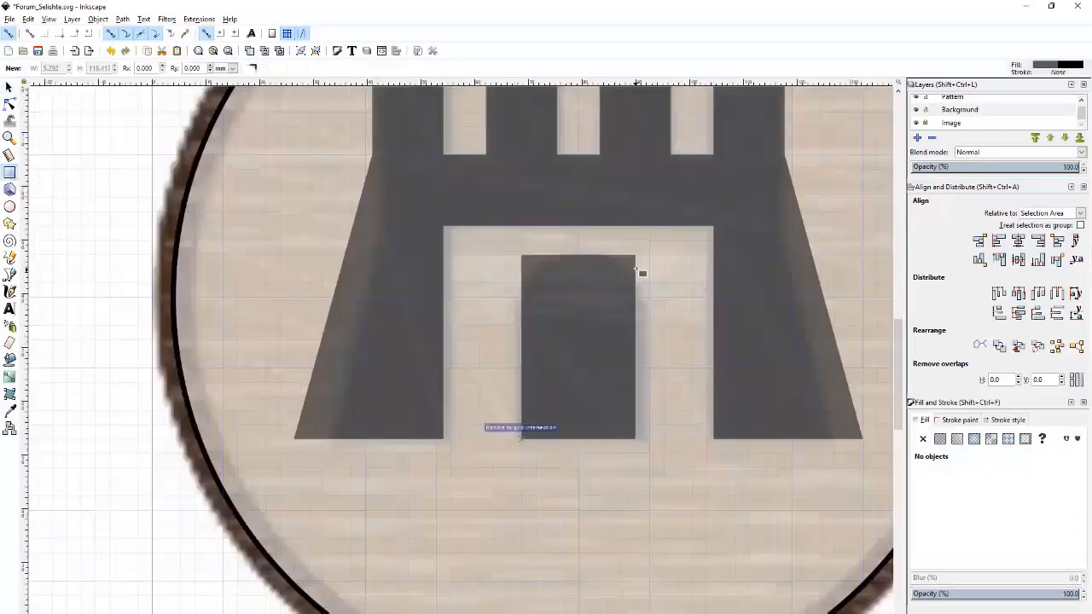
pyautogui.scroll(2, 640, 273)
pyautogui.moveTo(530, 252); pyautogui.dragTo(527, 309)
pyautogui.press('s')
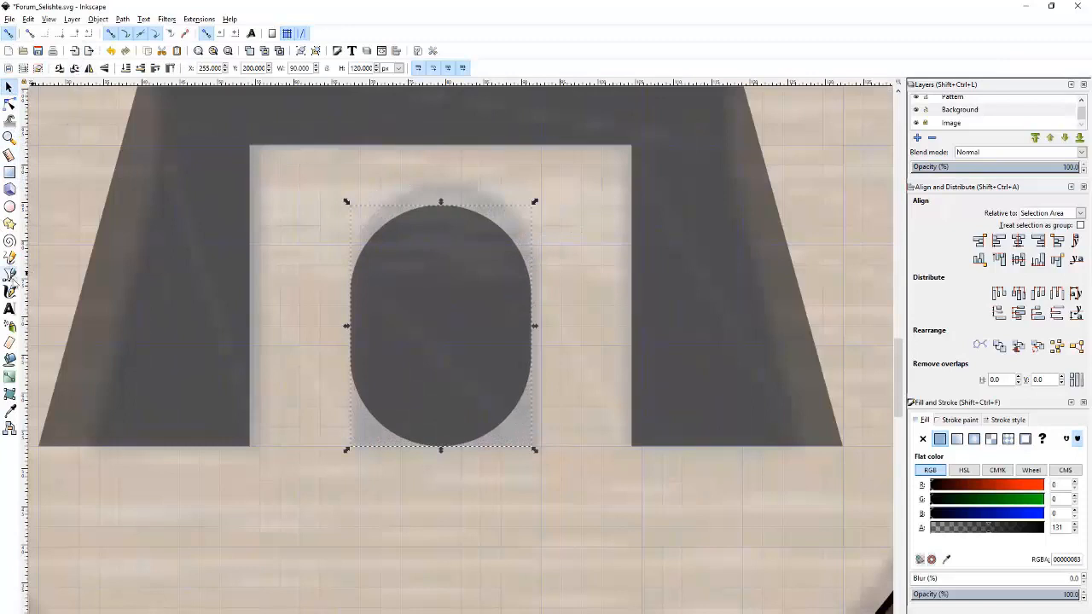
# Draw a closed four-sided path over the rounded door's lower part and subtract it to leave a flat bottom.
pyautogui.click(9, 275)
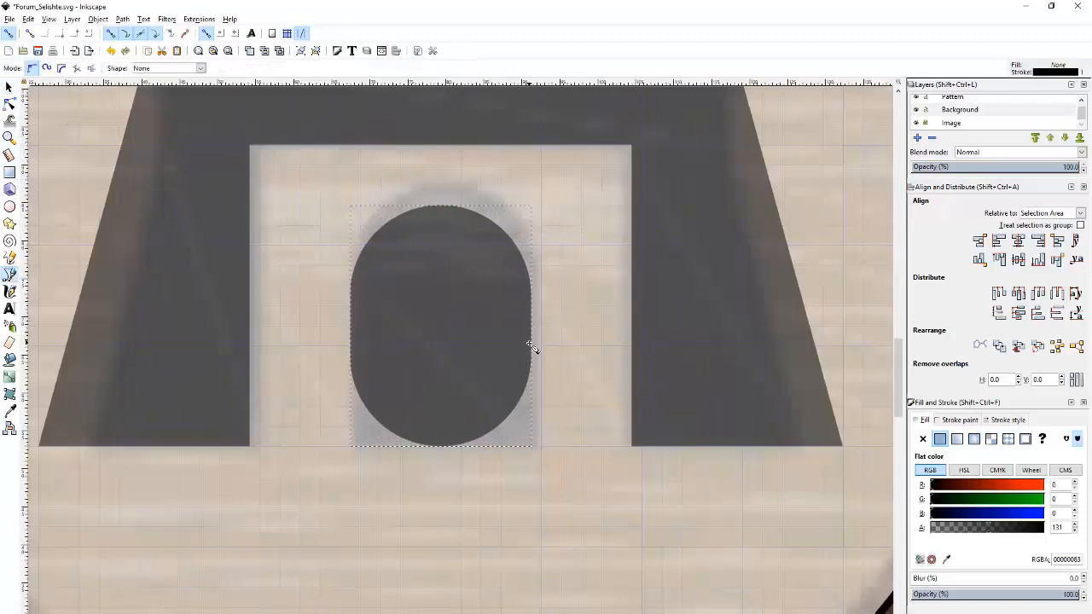
pyautogui.click(531, 332)
pyautogui.click(531, 333)
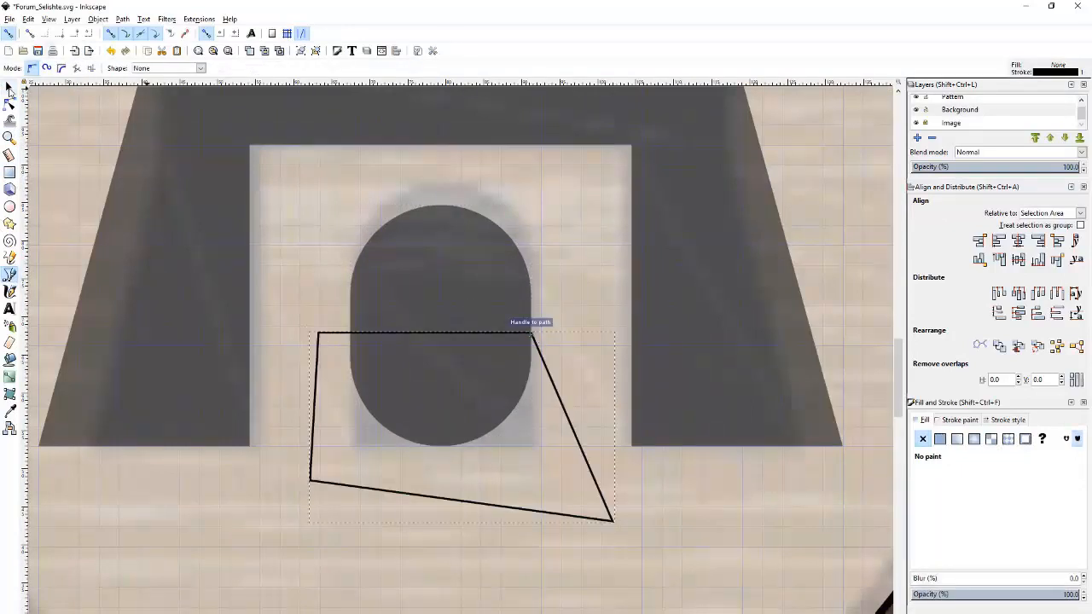
pyautogui.click(9, 88)
pyautogui.keyDown('shift'); pyautogui.click(409, 286); pyautogui.keyUp('shift')
pyautogui.click(123, 19)
pyautogui.click(138, 96)
# Undo the door's resize and extend its two bottom nodes straight down to the towers' base line.
pyautogui.moveTo(440, 335); pyautogui.dragTo(441, 367)
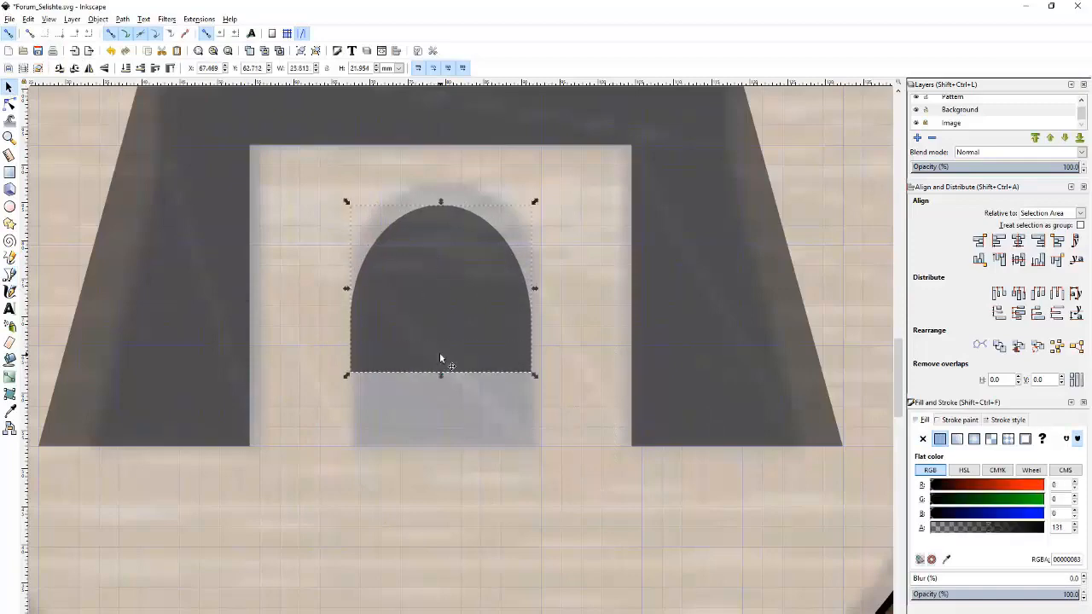
pyautogui.hotkey('ctrl', 'z')
pyautogui.click(9, 104)
pyautogui.moveTo(319, 319); pyautogui.dragTo(556, 357)
pyautogui.moveTo(532, 333); pyautogui.dragTo(536, 441)
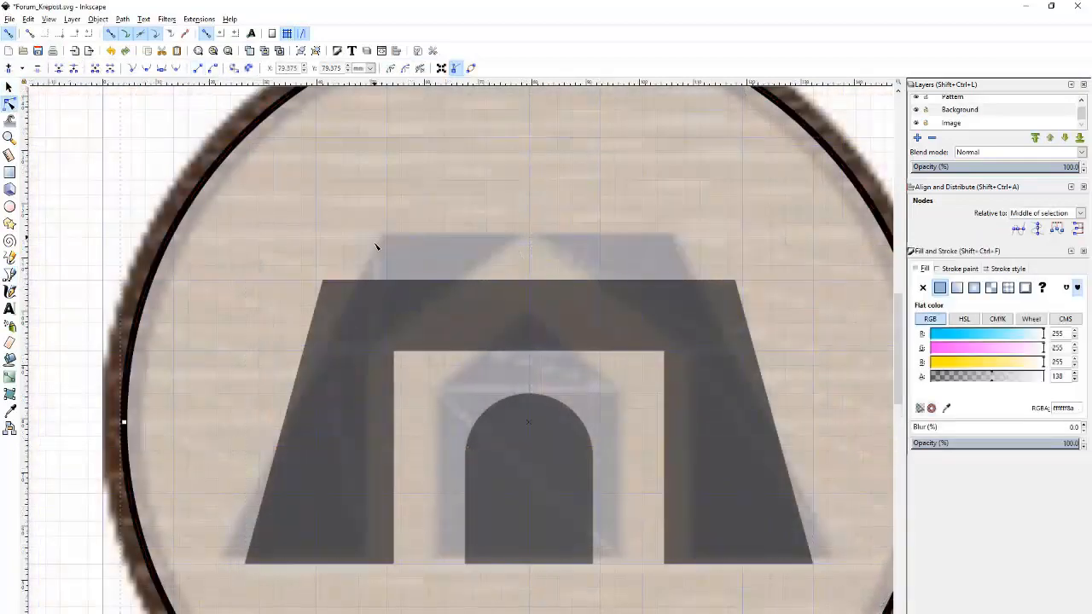
# Move the gate shape's top corners up and inward to match the reference, and raise the opening's top midpoint into a peak.
pyautogui.moveTo(368, 264); pyautogui.dragTo(607, 313)
pyautogui.moveTo(323, 281); pyautogui.dragTo(385, 239)
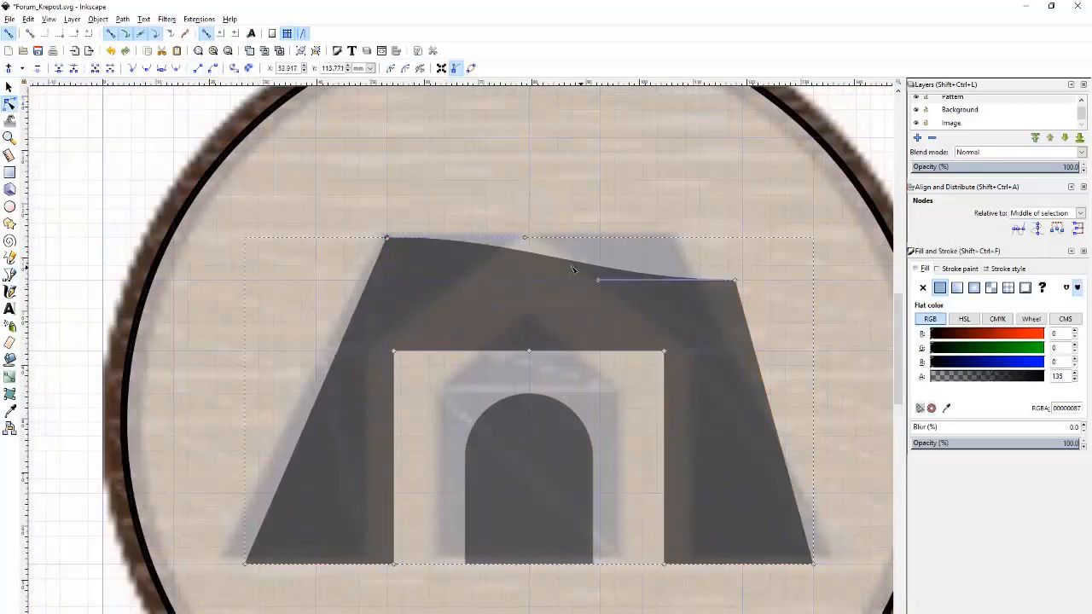
pyautogui.hotkey('ctrl', 'z')
pyautogui.moveTo(323, 281); pyautogui.dragTo(386, 240)
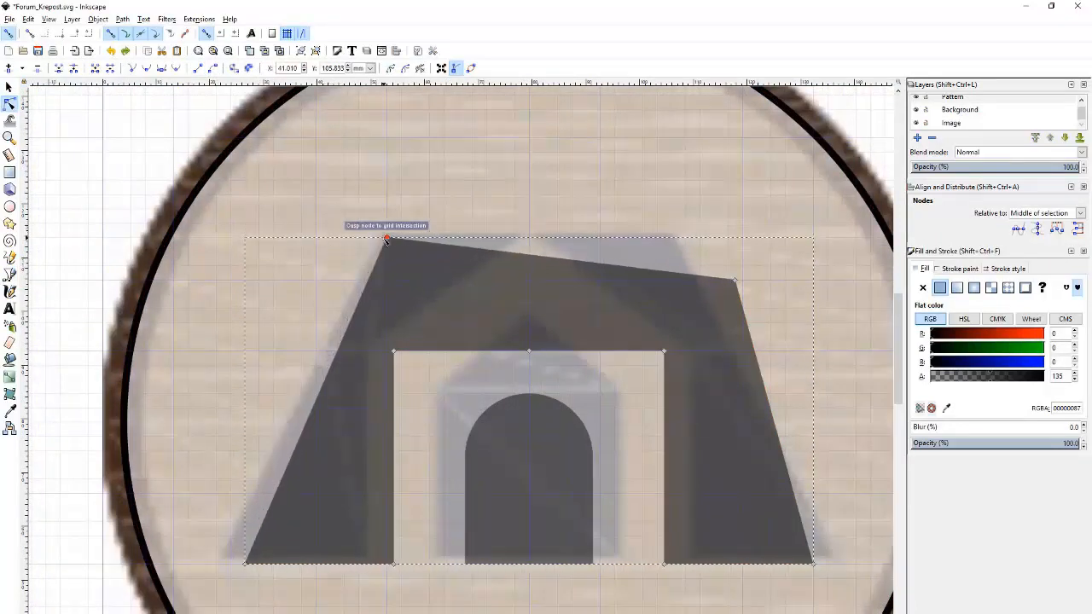
pyautogui.moveTo(738, 283); pyautogui.dragTo(676, 238)
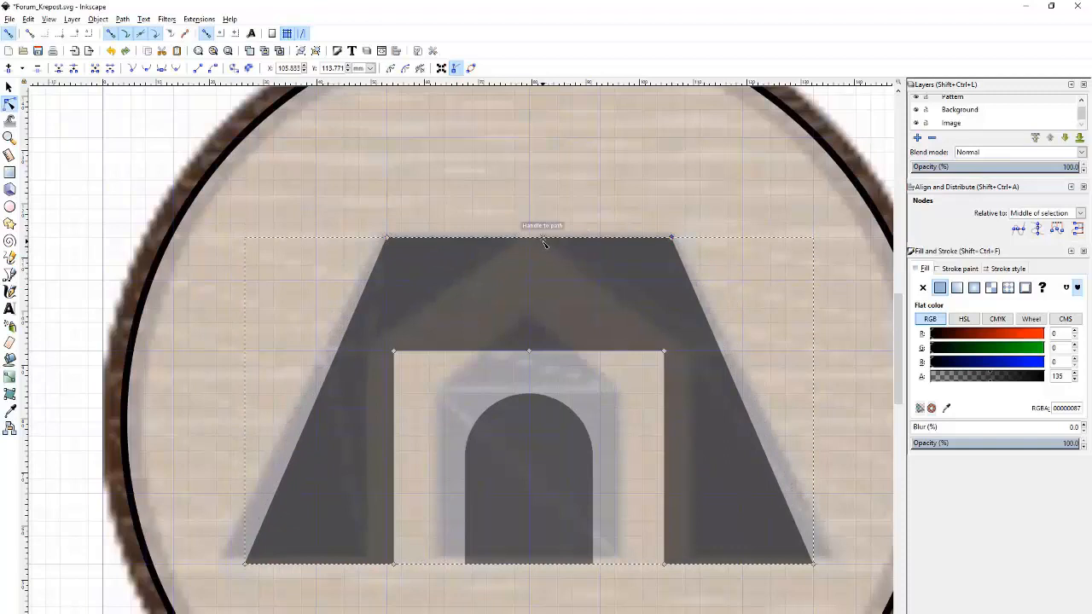
pyautogui.moveTo(530, 352); pyautogui.dragTo(529, 265)
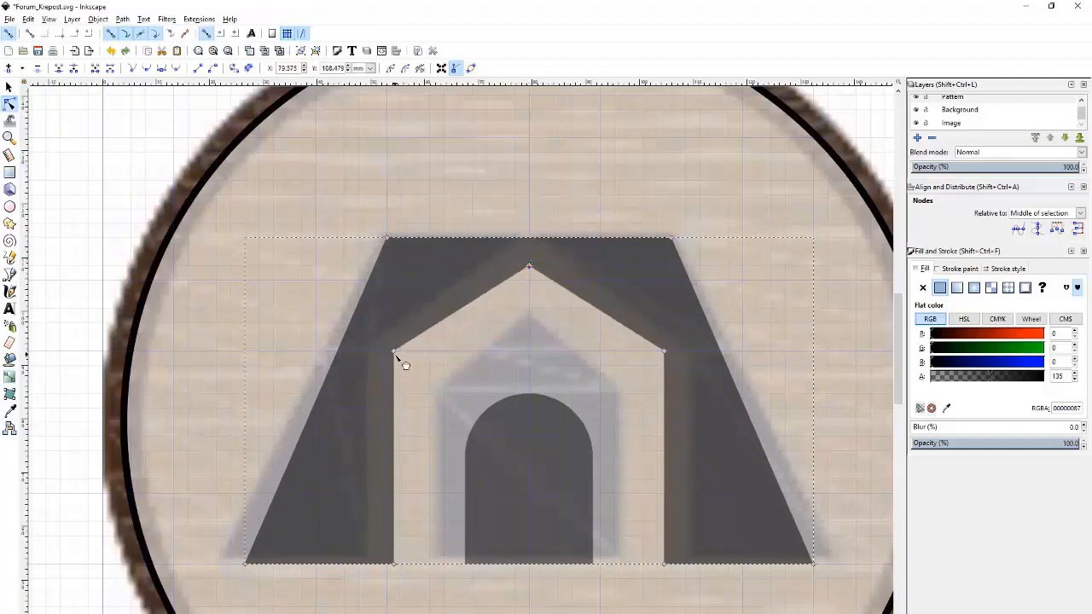
# Reshape the arched door into a wider house shape with a pointed top by moving its side, peak and base nodes.
pyautogui.moveTo(465, 458); pyautogui.dragTo(430, 393)
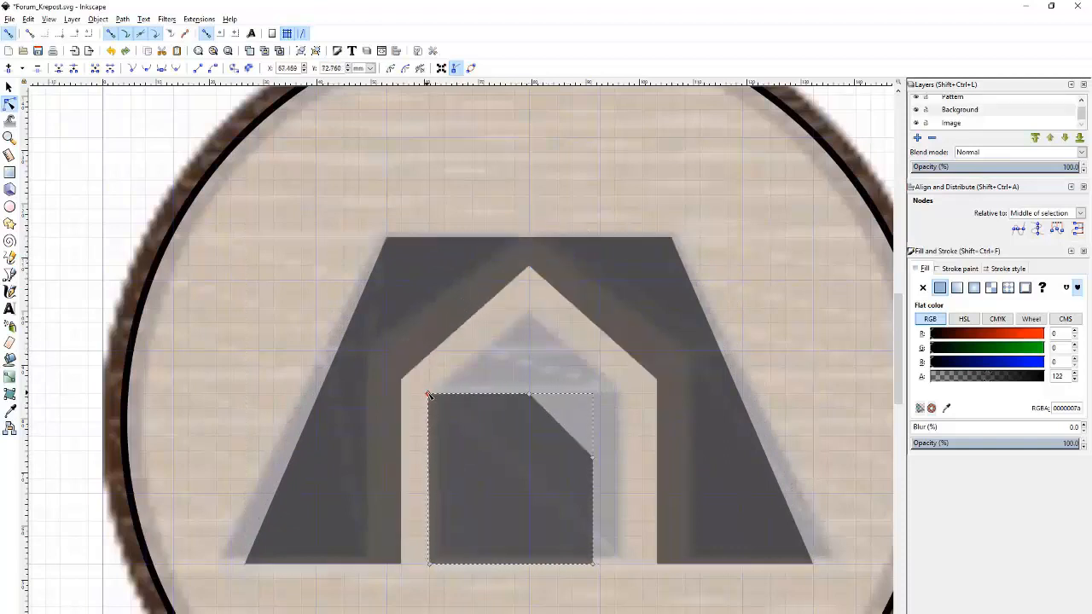
pyautogui.moveTo(529, 394); pyautogui.dragTo(529, 308)
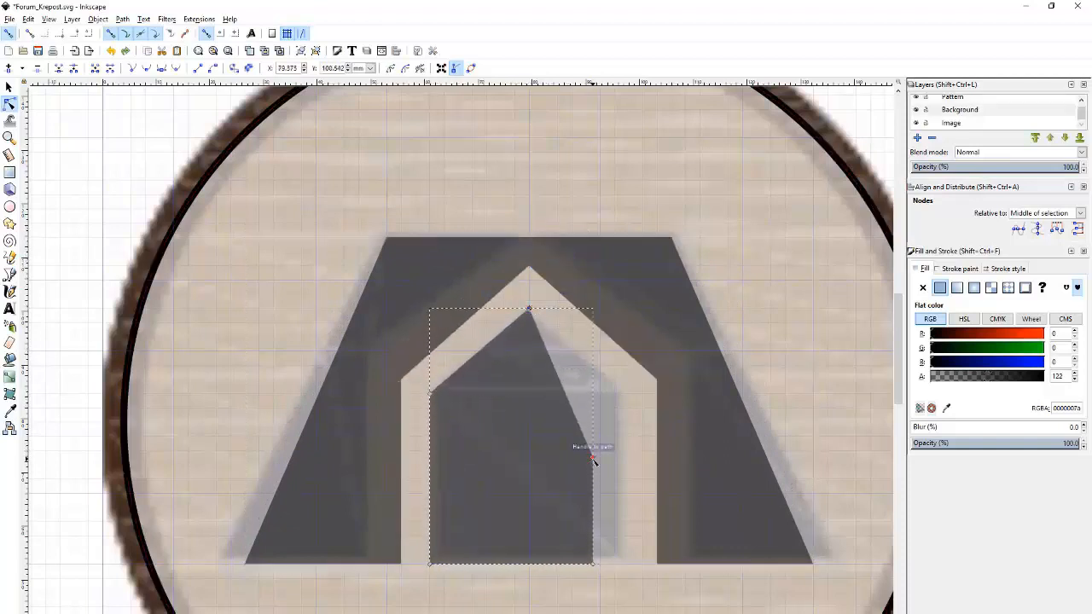
pyautogui.moveTo(593, 459); pyautogui.dragTo(629, 398)
pyautogui.moveTo(595, 565); pyautogui.dragTo(629, 564)
pyautogui.scroll(-3, 545, 330)
pyautogui.scroll(3, 529, 357)
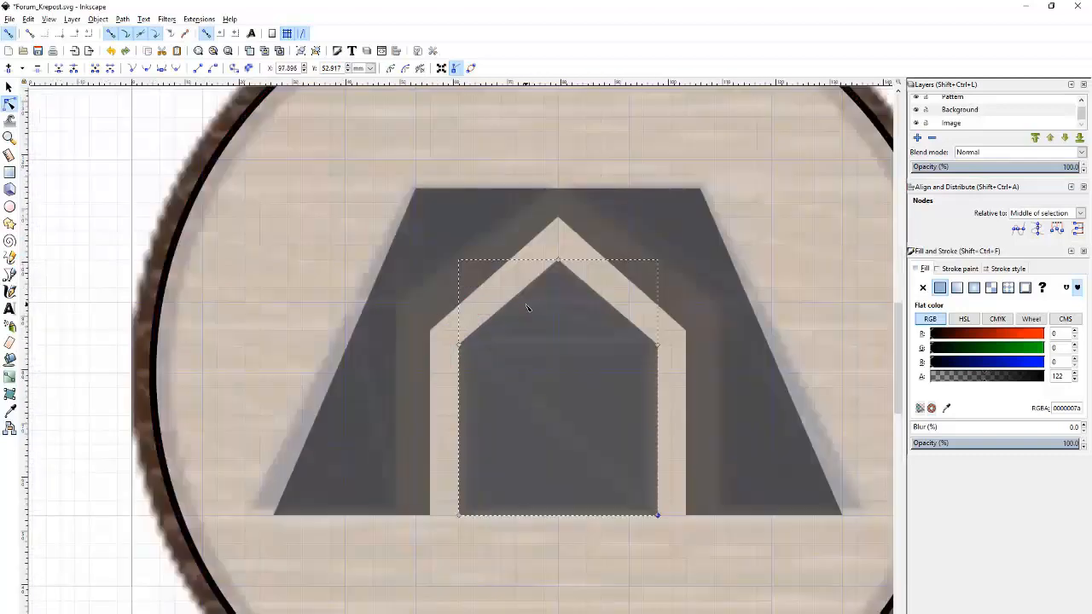
# Narrow the pointed inner shape on both sides and lower its peak to widen the gap to the outer gate.
pyautogui.moveTo(459, 345); pyautogui.dragTo(473, 346)
pyautogui.moveTo(559, 264); pyautogui.dragTo(559, 276)
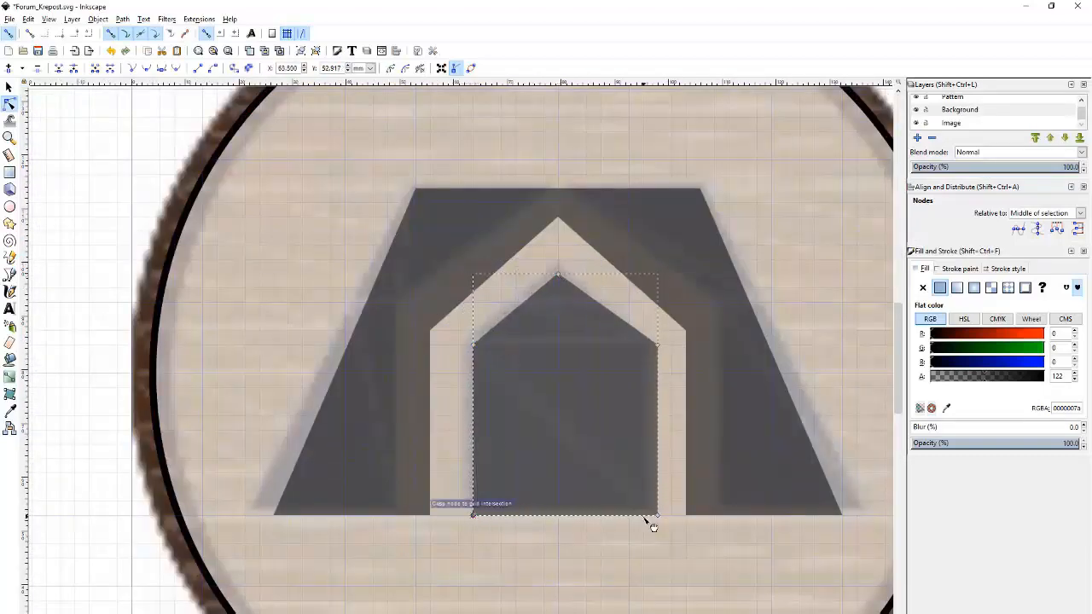
pyautogui.moveTo(659, 349); pyautogui.dragTo(645, 346)
pyautogui.scroll(2, 595, 319)
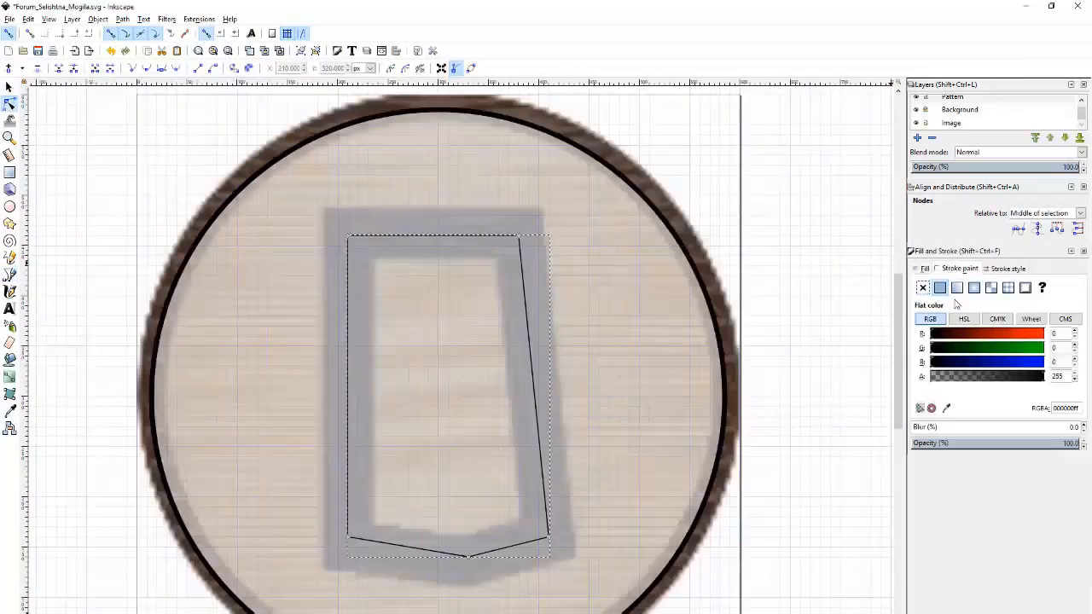
# Set the five-sided outline's stroke width to 30.
pyautogui.write('30')
pyautogui.press('Return')
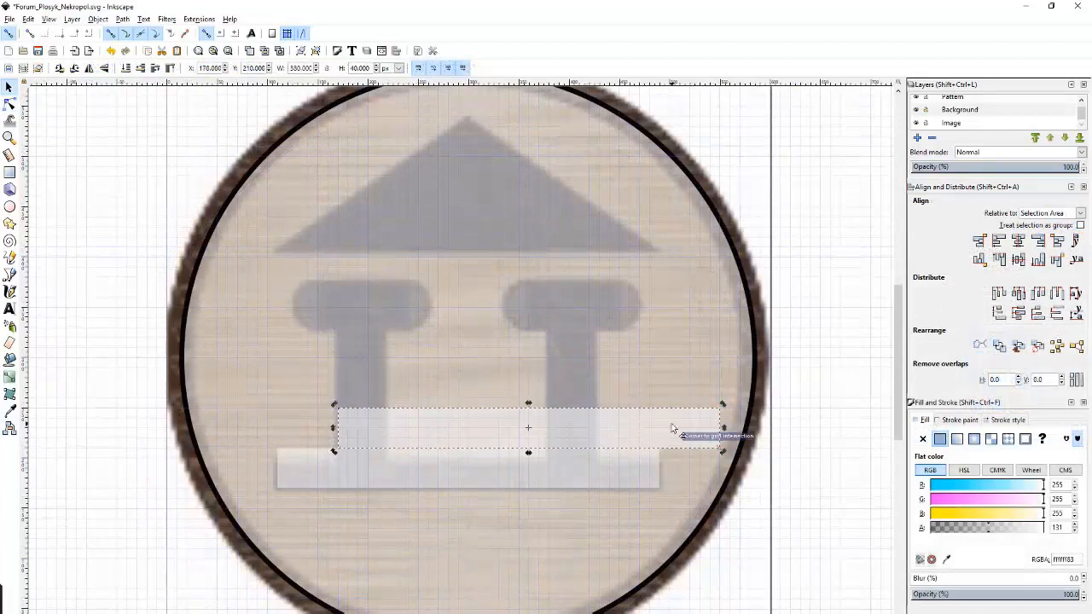
# Turn the duplicated bar upright, place it on the base as the left column, 120 px high, and widen it to the reference.
pyautogui.moveTo(723, 405); pyautogui.dragTo(507, 268)
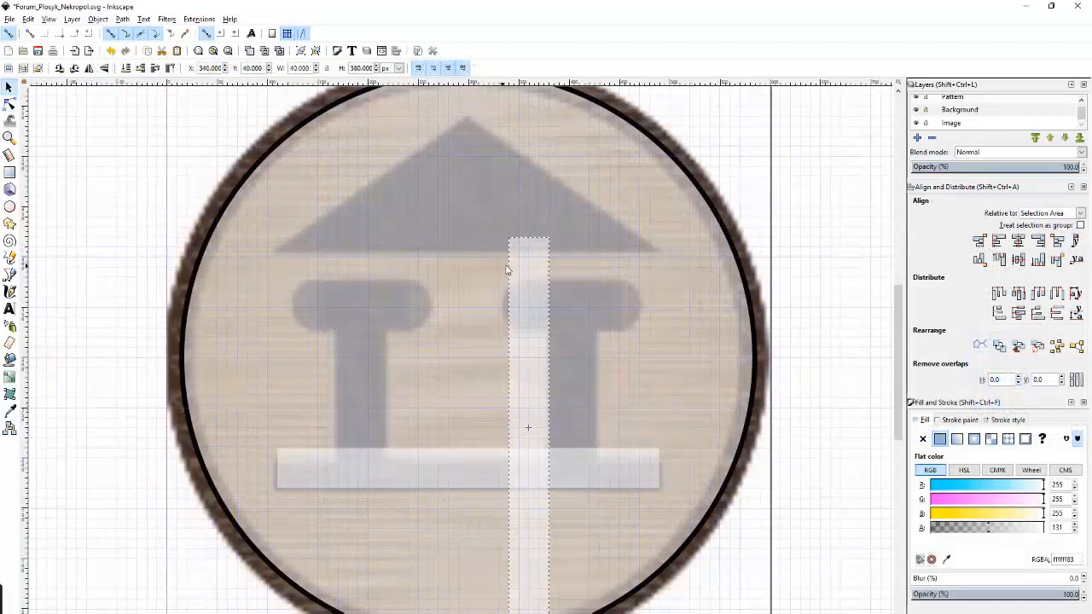
pyautogui.moveTo(526, 336); pyautogui.dragTo(354, 166)
pyautogui.scroll(-1, 351, 166)
pyautogui.scroll(5, 352, 166)
pyautogui.click(359, 225)
pyautogui.moveTo(356, 205); pyautogui.dragTo(360, 393)
pyautogui.scroll(3, 345, 442)
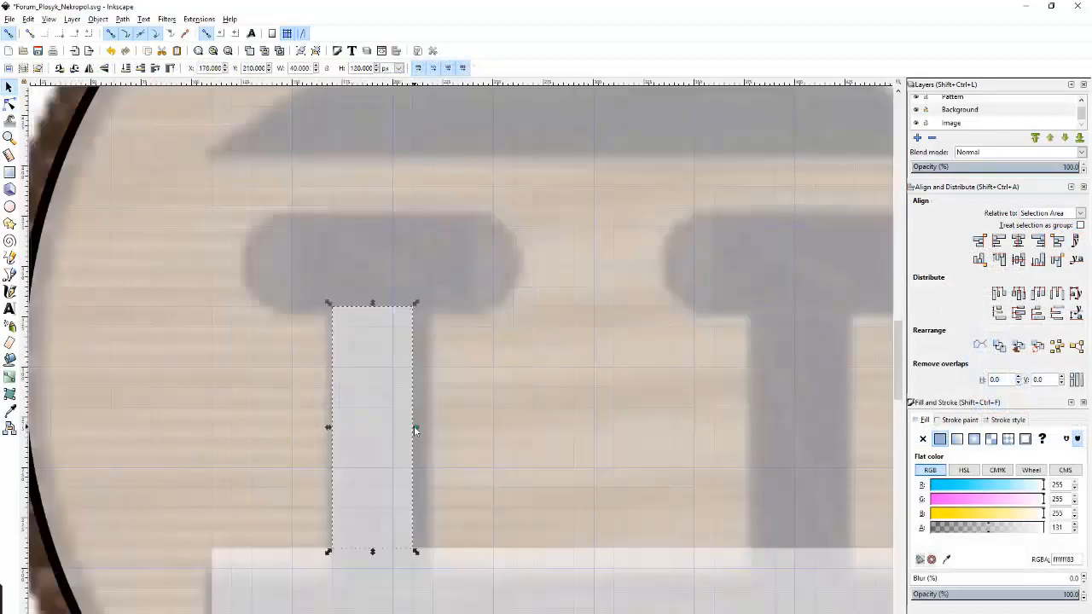
pyautogui.moveTo(415, 429); pyautogui.dragTo(437, 432)
# Make the left column's capital from a pasted copy, 150 × 50 px with a 25 px corner radius.
pyautogui.scroll(-2, 474, 429)
pyautogui.scroll(1, 469, 426)
pyautogui.hotkey('ctrl', 'c')
pyautogui.hotkey('ctrl', 'v')
pyautogui.click(355, 273)
pyautogui.moveTo(361, 263); pyautogui.dragTo(433, 397)
pyautogui.moveTo(373, 350); pyautogui.dragTo(524, 283)
pyautogui.scroll(1, 435, 303)
pyautogui.scroll(-1, 514, 388)
pyautogui.scroll(1, 448, 309)
pyautogui.doubleClick(548, 302)
pyautogui.click(522, 281)
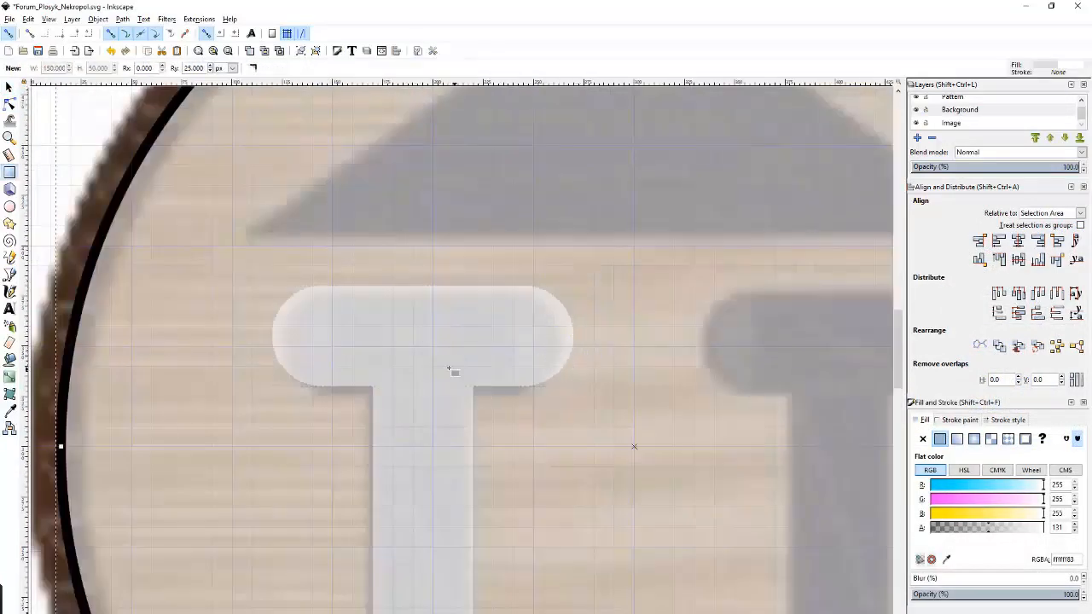
# Duplicate the left column with its capital and move the copy onto the right reference column at X 330 px.
pyautogui.scroll(-1, 434, 365)
pyautogui.press('space')
pyautogui.scroll(2, 438, 367)
pyautogui.click(440, 367)
pyautogui.scroll(-2, 440, 367)
pyautogui.keyDown('shift'); pyautogui.click(435, 415); pyautogui.keyUp('shift')
pyautogui.hotkey('ctrl', 'd')
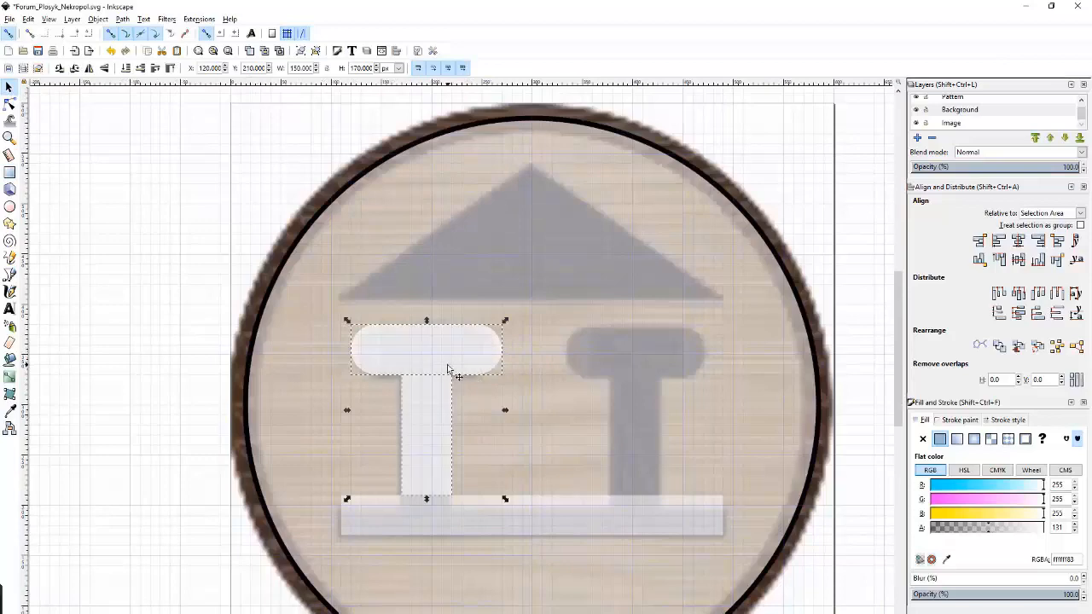
pyautogui.moveTo(435, 416); pyautogui.dragTo(645, 416)
pyautogui.scroll(2, 687, 482)
pyautogui.scroll(-2, 595, 469)
pyautogui.scroll(3, 393, 474)
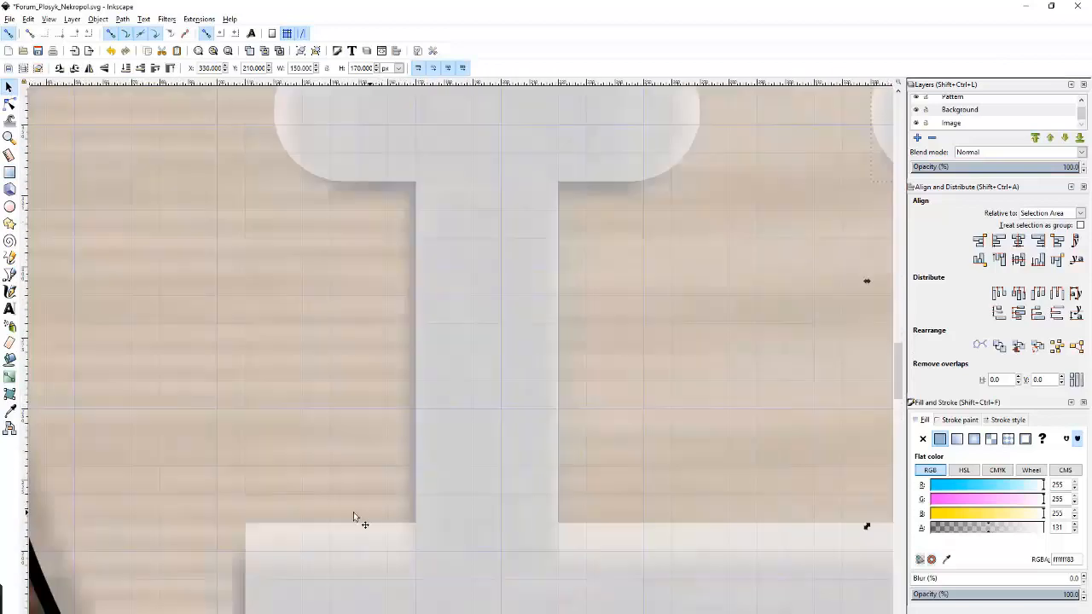
# Paste another copy of the bar and move it into place for the temple's remaining part.
pyautogui.scroll(-3, 328, 511)
pyautogui.click(646, 485)
pyautogui.scroll(-1, 487, 524)
pyautogui.click(415, 479)
pyautogui.hotkey('ctrl', 'v')
pyautogui.moveTo(422, 363); pyautogui.dragTo(723, 369)
pyautogui.scroll(3, 374, 380)
pyautogui.scroll(-2, 353, 369)
# Convert the pasted shape to a path with straight segments and try repositioning its nodes.
pyautogui.click(123, 19)
pyautogui.click(132, 32)
pyautogui.press('n')
pyautogui.click(198, 70)
pyautogui.moveTo(320, 250); pyautogui.dragTo(522, 230)
pyautogui.hotkey('ctrl', 'z')
pyautogui.click(720, 478)
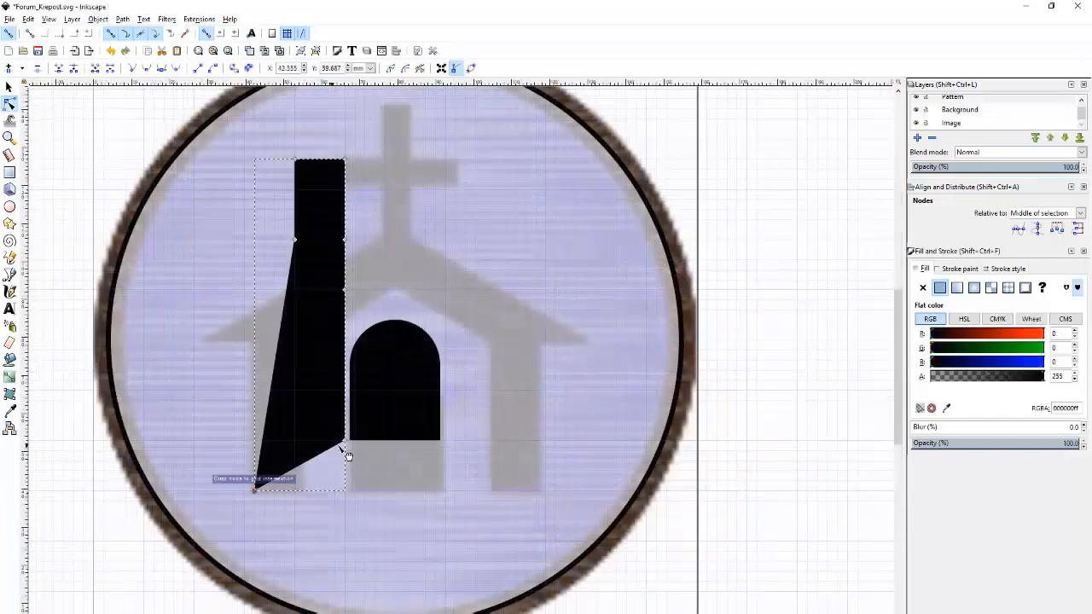
# Move the black shape's nodes to form the church's left wall and the left slope of its roof.
pyautogui.moveTo(343, 454); pyautogui.dragTo(305, 491)
pyautogui.moveTo(295, 240); pyautogui.dragTo(254, 341)
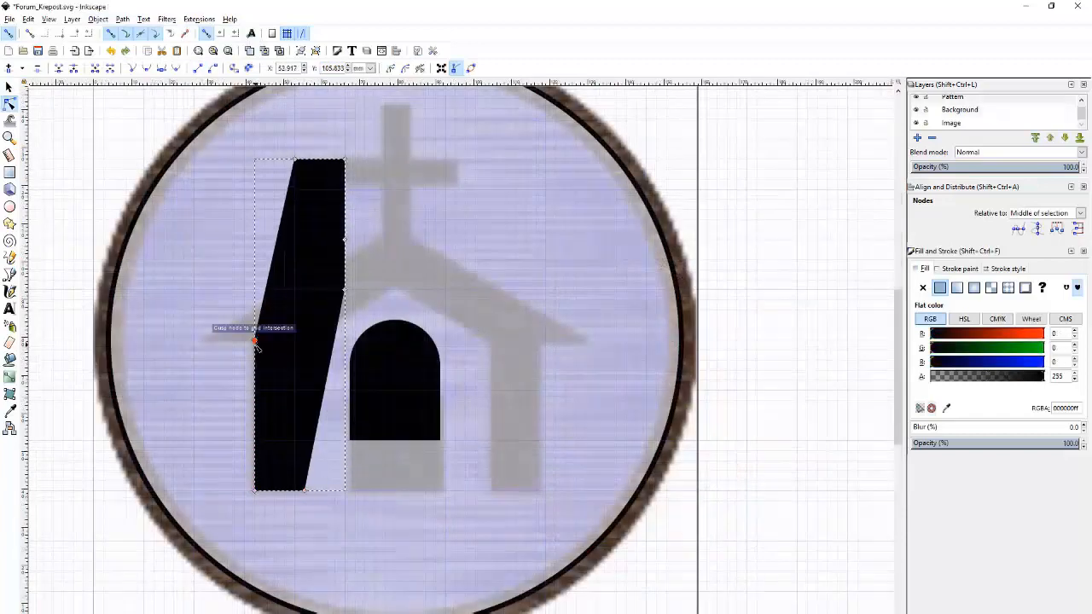
pyautogui.moveTo(345, 290); pyautogui.dragTo(305, 340)
pyautogui.moveTo(296, 160); pyautogui.dragTo(204, 341)
pyautogui.moveTo(345, 239); pyautogui.dragTo(399, 288)
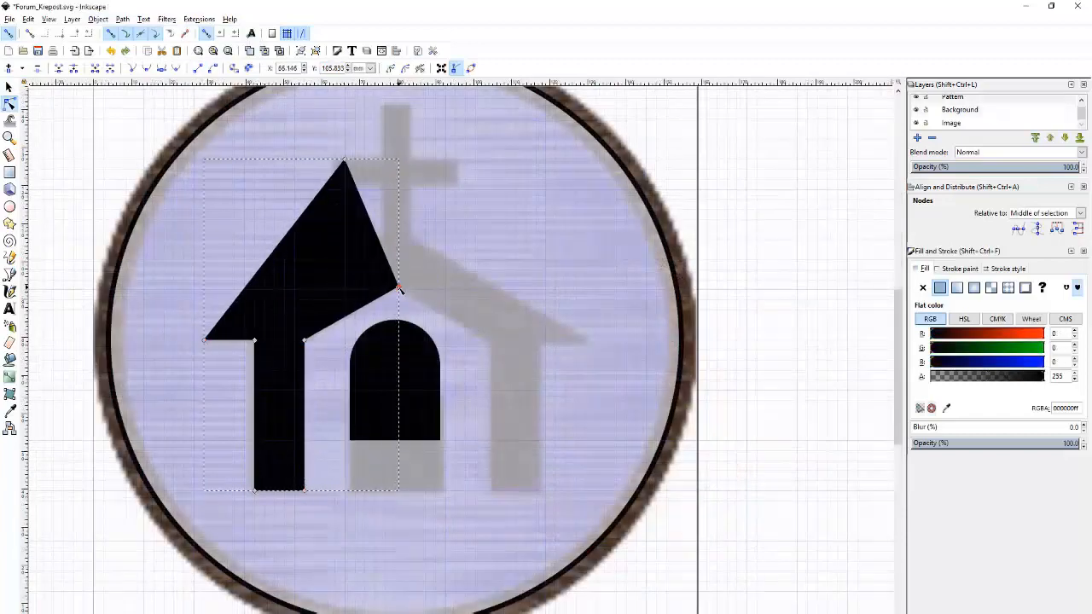
pyautogui.moveTo(345, 162); pyautogui.dragTo(385, 240)
# Shape the left half of the cross above the church's roof peak.
pyautogui.scroll(1, 409, 162)
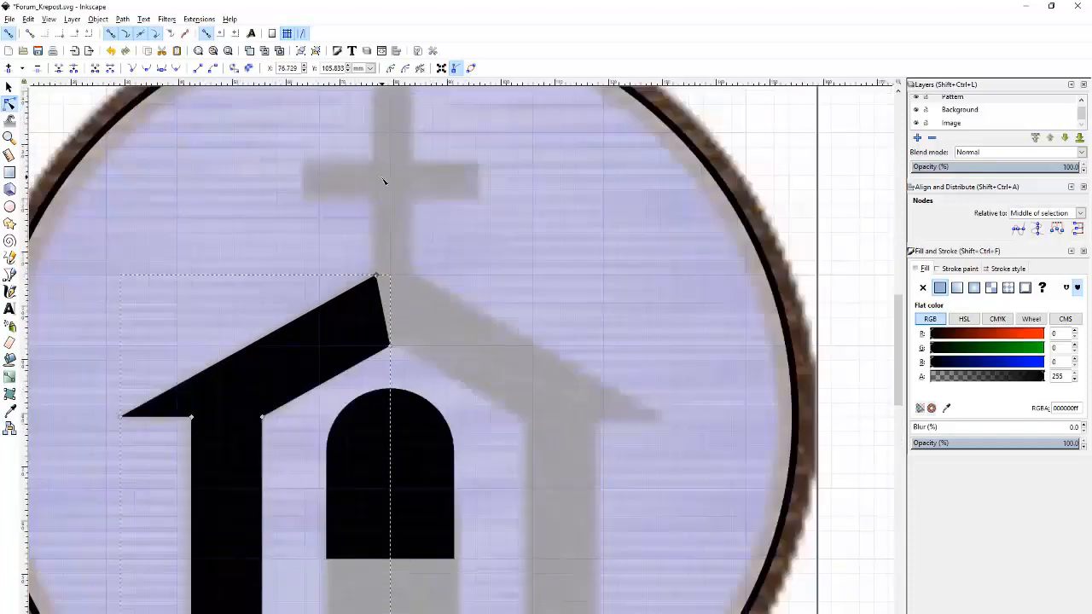
pyautogui.moveTo(391, 273); pyautogui.dragTo(387, 201)
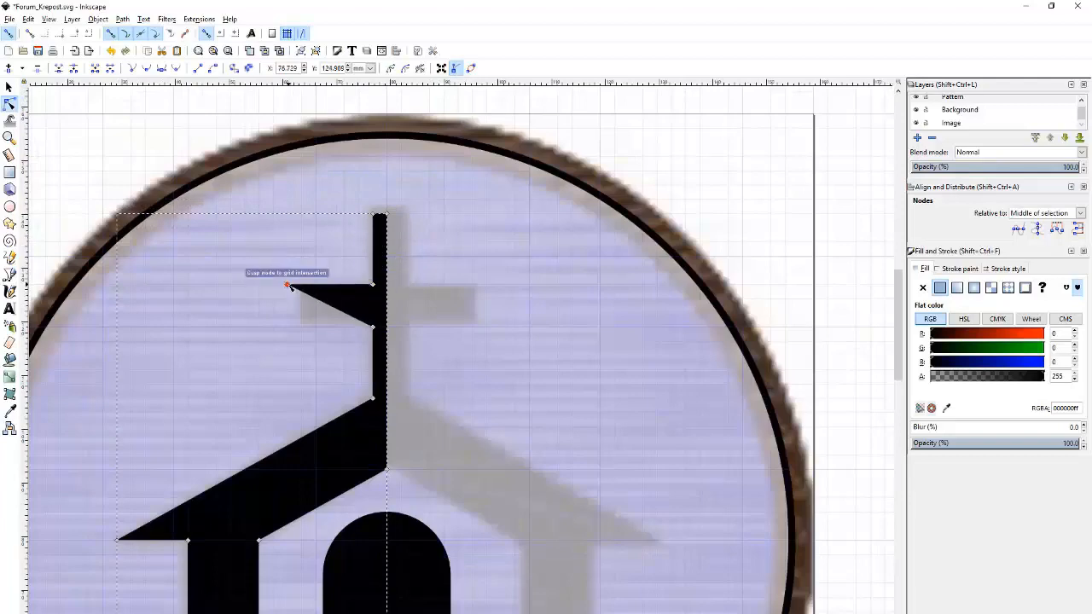
pyautogui.scroll(-1, 410, 226)
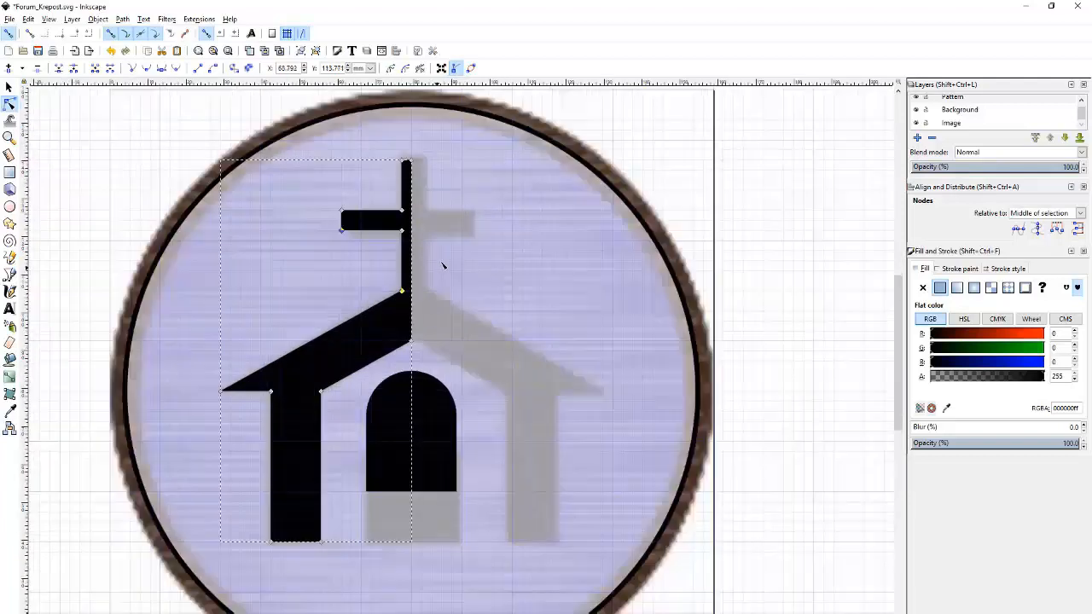
# Duplicate the church's left half, flip it horizontally, place it as the right half and select all objects.
pyautogui.click(9, 88)
pyautogui.hotkey('ctrl', 'd')
pyautogui.press('h')
pyautogui.moveTo(266, 320); pyautogui.dragTo(457, 319)
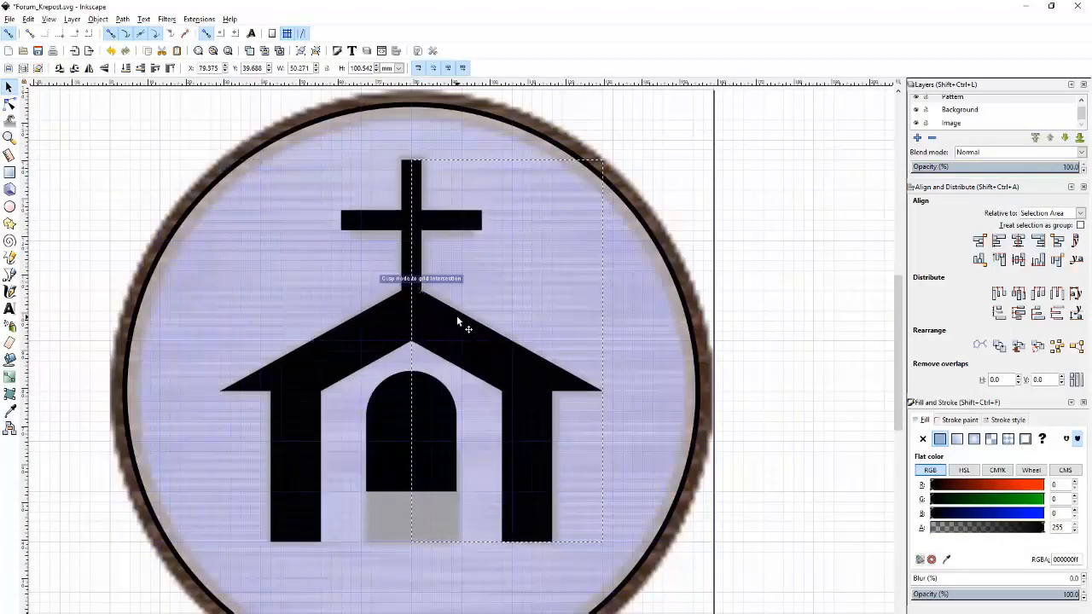
pyautogui.hotkey('ctrl', 'a')
pyautogui.click(97, 19)
pyautogui.click(153, 97)
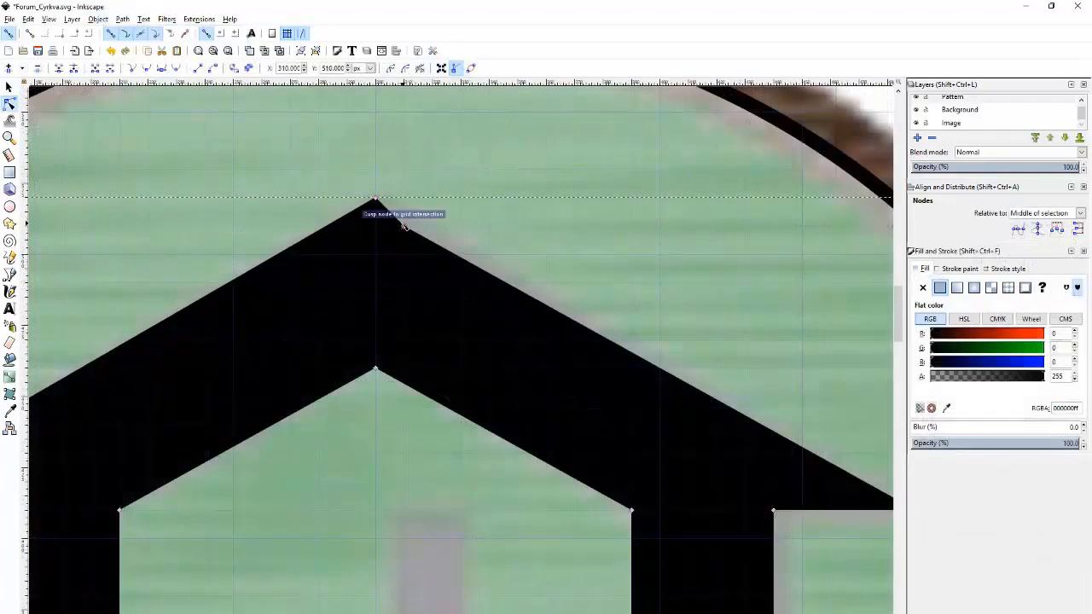
# Delete the extra node just right of the roof peak and make all segments of the outline straight lines.
pyautogui.press('Delete')
pyautogui.hotkey('ctrl', 'a')
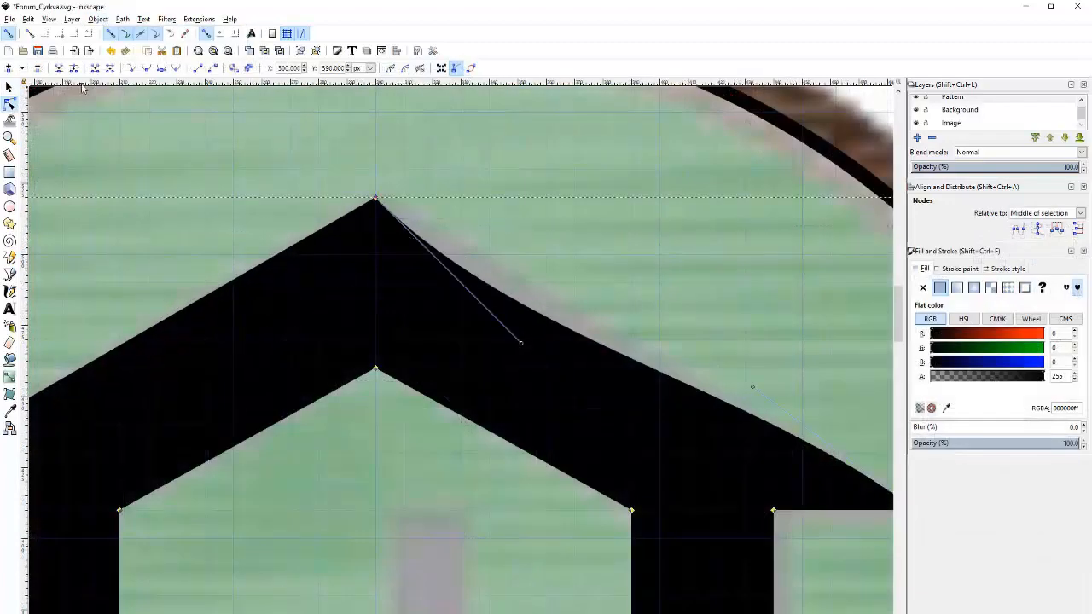
pyautogui.hotkey('shift', 'l')
pyautogui.scroll(-3, 435, 159)
pyautogui.scroll(3, 369, 260)
pyautogui.scroll(-2, 368, 259)
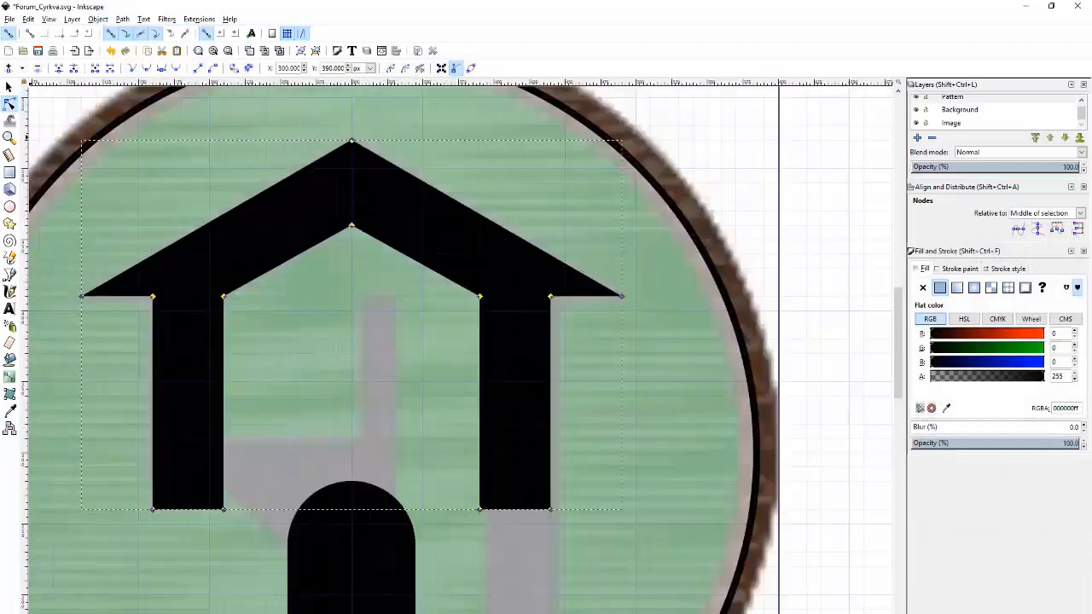
# Move the arched door shape off the page and select the house outline.
pyautogui.click(9, 87)
pyautogui.scroll(-2, 340, 191)
pyautogui.click(343, 194)
pyautogui.press('Escape')
pyautogui.moveTo(362, 388); pyautogui.dragTo(699, 491)
pyautogui.scroll(1, 448, 369)
pyautogui.click(425, 316)
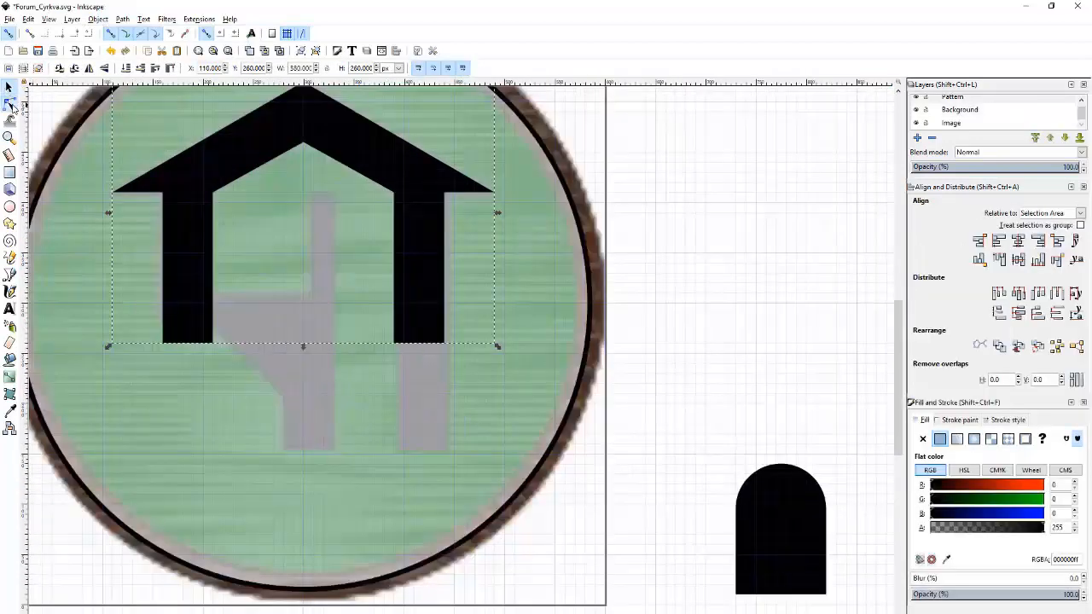
# Extend the house's right wall down to Y 150 px and raise the bottom of its left wall to Y 280 px.
pyautogui.click(8, 105)
pyautogui.moveTo(372, 320); pyautogui.dragTo(509, 378)
pyautogui.moveTo(445, 344); pyautogui.dragTo(444, 455)
pyautogui.moveTo(132, 317); pyautogui.dragTo(268, 370)
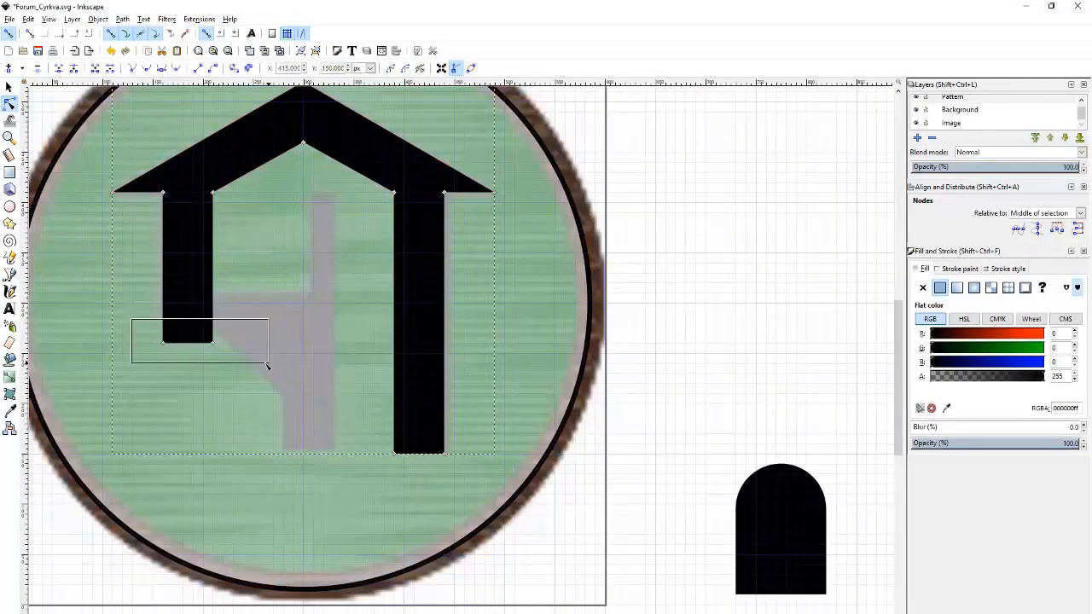
pyautogui.moveTo(213, 343)
pyautogui.mouseDown()
pyautogui.moveTo(210, 292)
pyautogui.moveTo(209, 321)
pyautogui.mouseUp()
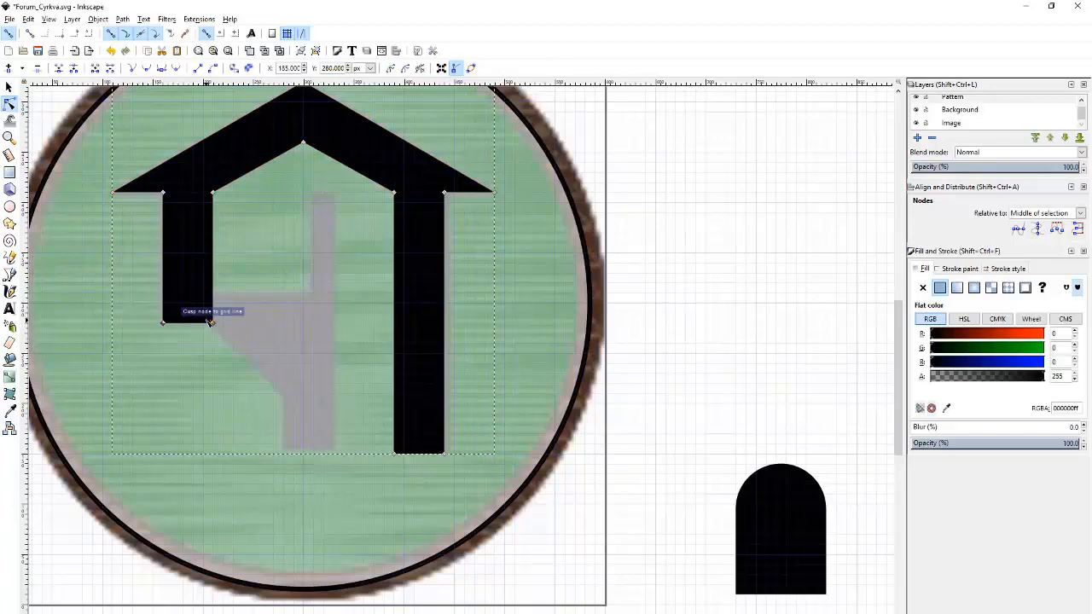
# Delete the arched door shape and make the house outline semi-transparent with an alpha of 138.
pyautogui.click(10, 87)
pyautogui.click(761, 476)
pyautogui.press('Delete')
pyautogui.click(420, 320)
pyautogui.click(9, 172)
pyautogui.click(993, 527)
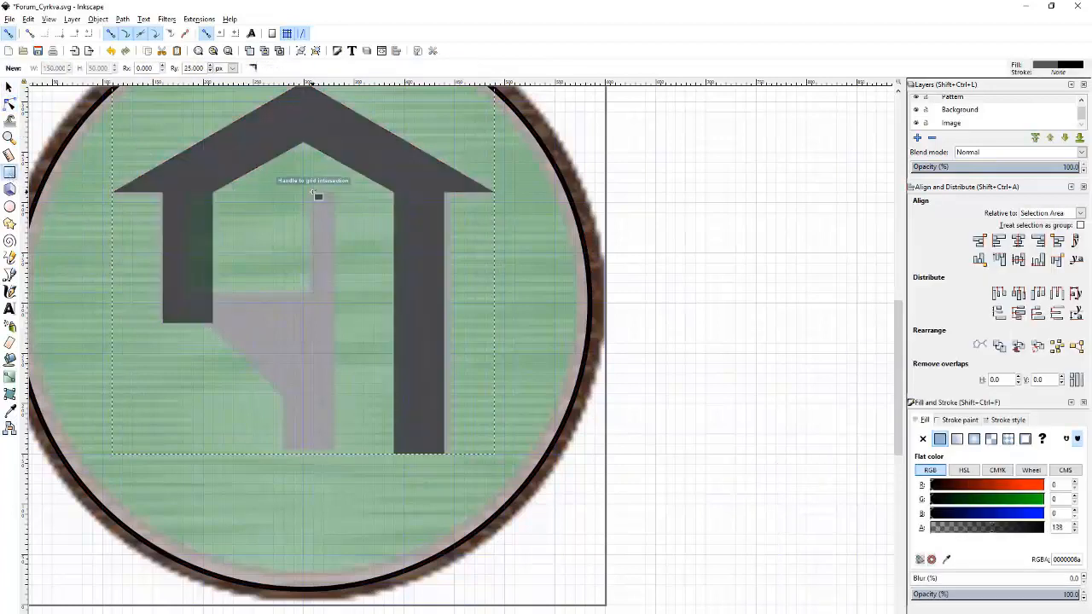
# Draw a vertical rectangle 30 px wide and 260 px high over the reference's central bar.
pyautogui.moveTo(313, 193)
pyautogui.mouseDown()
pyautogui.moveTo(348, 410)
pyautogui.moveTo(343, 454)
pyautogui.mouseUp()
pyautogui.moveTo(344, 205); pyautogui.dragTo(344, 192)
pyautogui.click(10, 87)
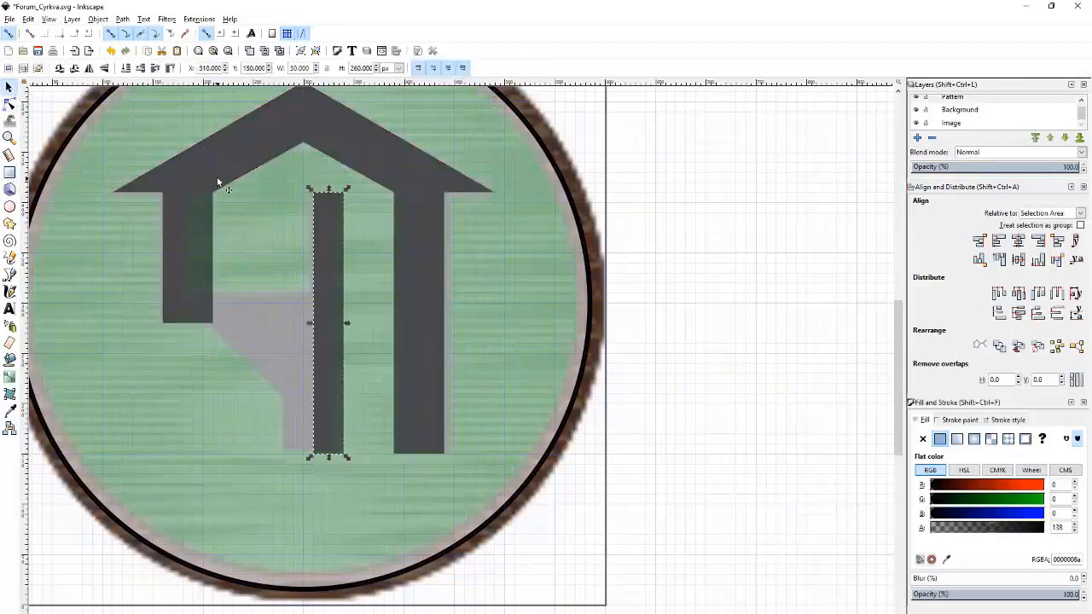
# Move the inner node of the left wall outward along the eave to make the wall thinner.
pyautogui.scroll(2, 255, 191)
pyautogui.moveTo(407, 224); pyautogui.dragTo(336, 215)
pyautogui.scroll(-2, 522, 242)
pyautogui.scroll(2, 427, 302)
pyautogui.scroll(-2, 437, 273)
pyautogui.click(337, 262)
pyautogui.scroll(1, 296, 172)
pyautogui.click(9, 104)
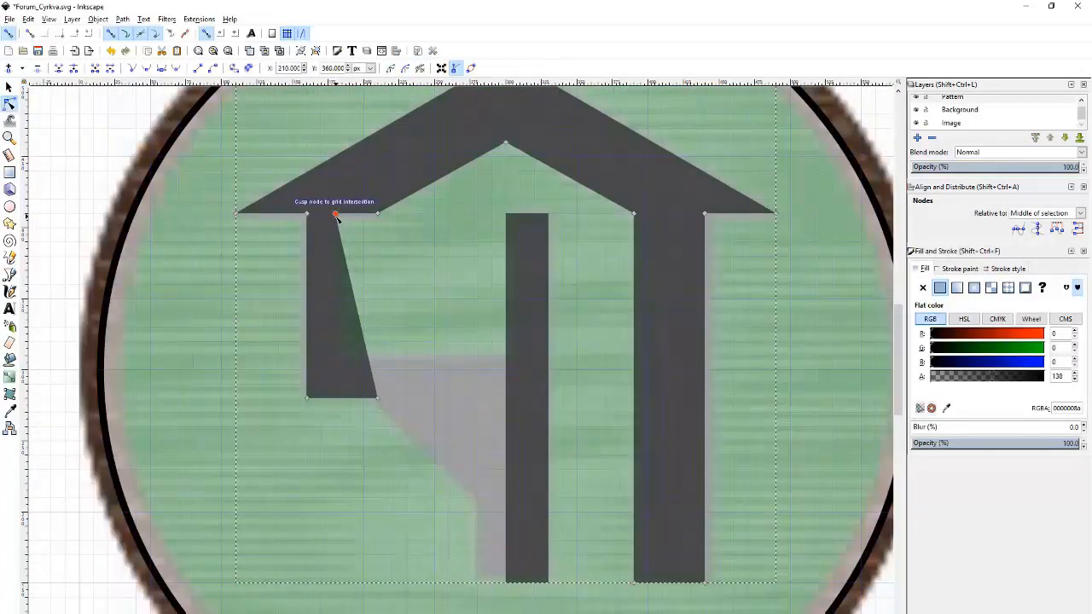
# Add and move nodes to trace the ledge and its slanted support between the left wall and the central bar.
pyautogui.doubleClick(356, 303)
pyautogui.moveTo(355, 303); pyautogui.dragTo(506, 356)
pyautogui.doubleClick(350, 371)
pyautogui.doubleClick(400, 390)
pyautogui.moveTo(400, 390); pyautogui.dragTo(479, 499)
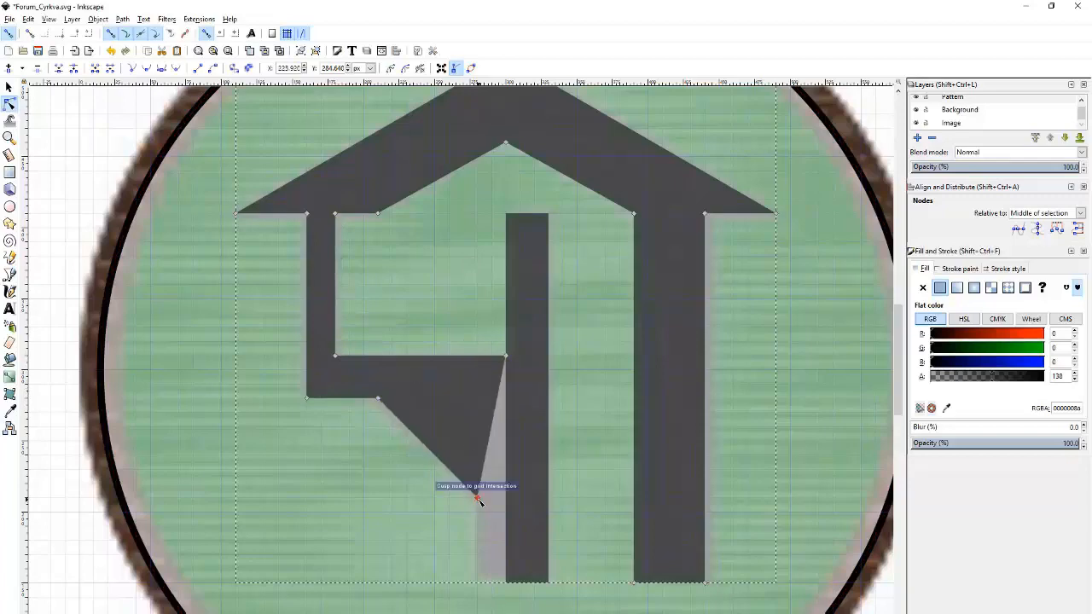
pyautogui.moveTo(487, 448); pyautogui.dragTo(506, 583)
pyautogui.press('5')
pyautogui.press('s')
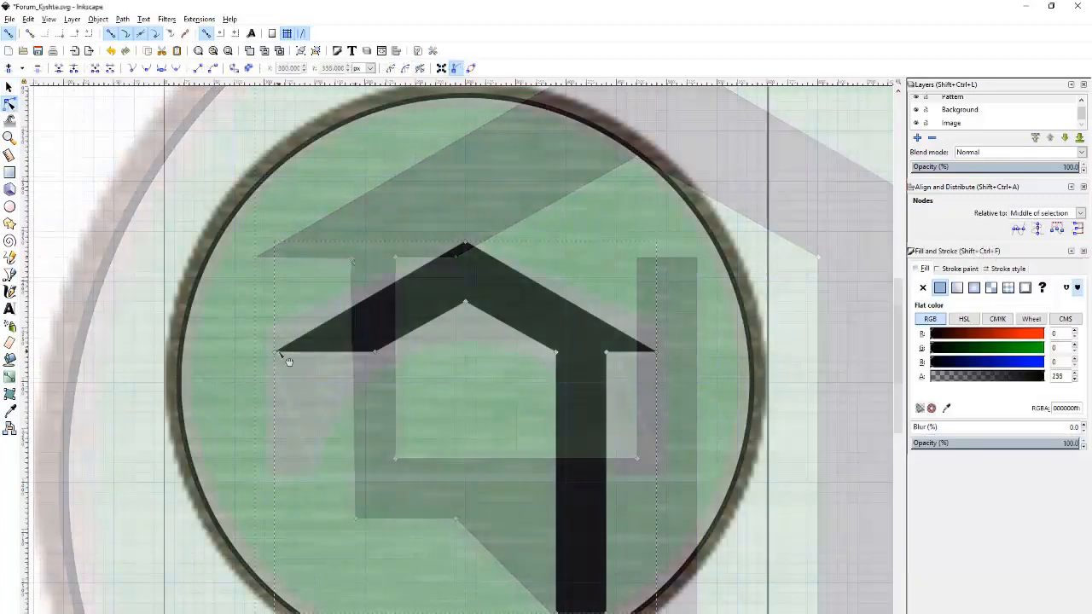
# Reshape the left half of the house token's outline into a sloped roof with a broad leg, adding nodes along the inner edge.
pyautogui.moveTo(281, 355); pyautogui.dragTo(268, 323)
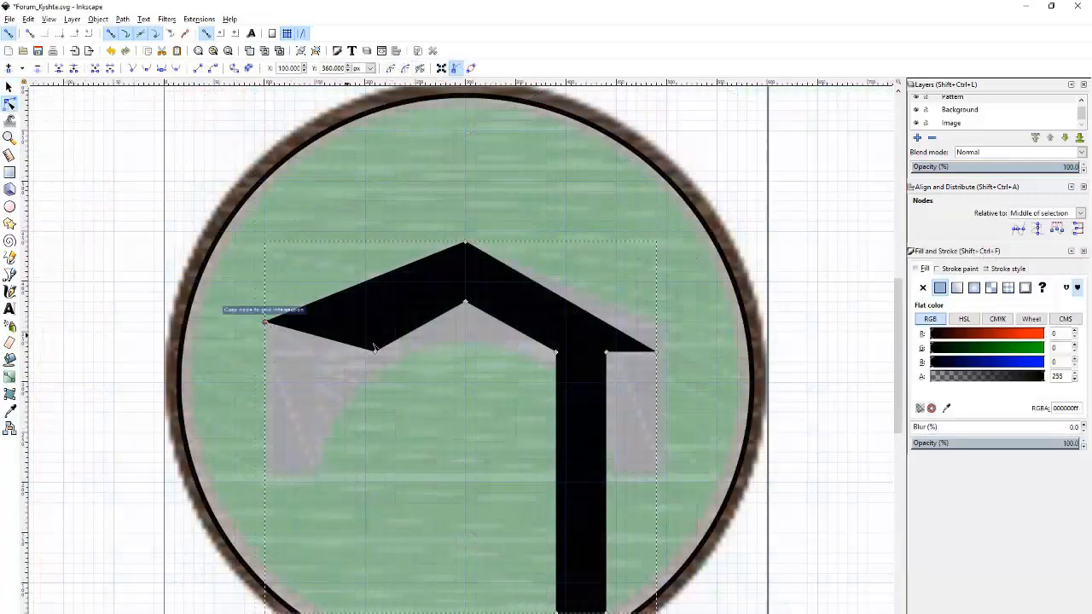
pyautogui.moveTo(374, 352); pyautogui.dragTo(268, 471)
pyautogui.doubleClick(378, 385)
pyautogui.moveTo(378, 385); pyautogui.dragTo(328, 475)
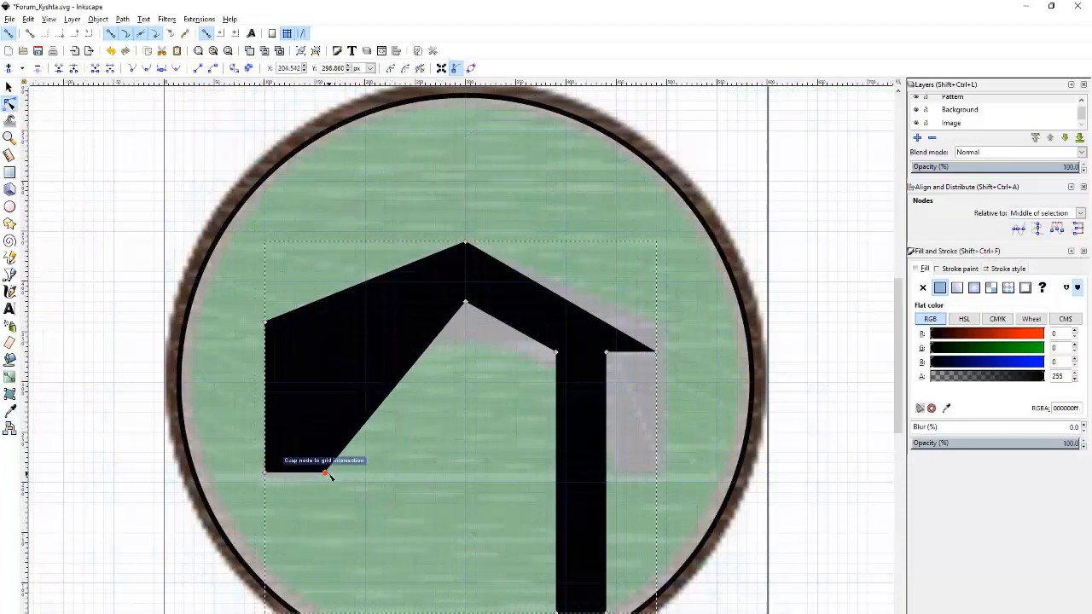
pyautogui.doubleClick(393, 390)
pyautogui.moveTo(393, 390); pyautogui.dragTo(469, 344)
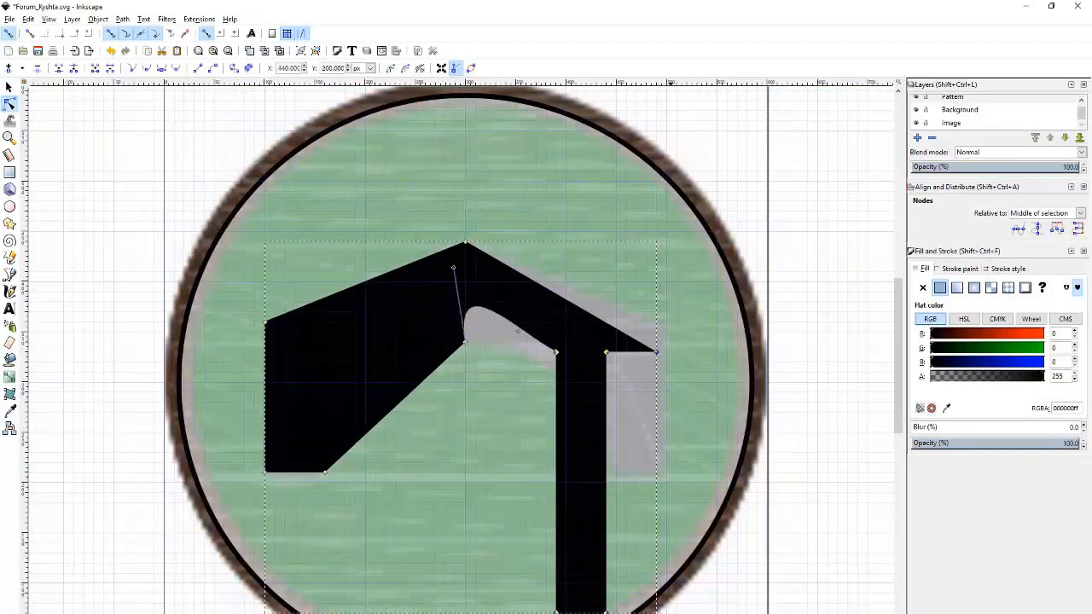
# Delete the nodes of the outline's right half and curve the left half's inner edge into an arch.
pyautogui.press('Delete')
pyautogui.hotkey('ctrl', 'a')
pyautogui.click(198, 69)
pyautogui.moveTo(465, 342); pyautogui.dragTo(335, 342)
pyautogui.moveTo(321, 422); pyautogui.dragTo(355, 482)
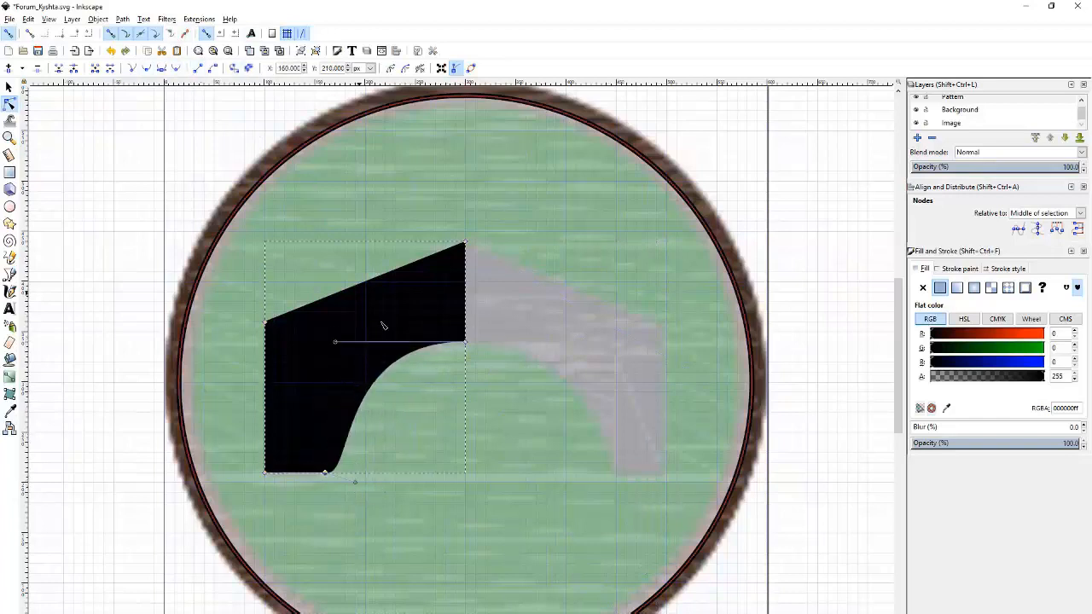
# Refine the inner arch of the left half by adjusting its curve handles to match the reference.
pyautogui.click(384, 371)
pyautogui.click(199, 68)
pyautogui.moveTo(465, 343); pyautogui.dragTo(369, 342)
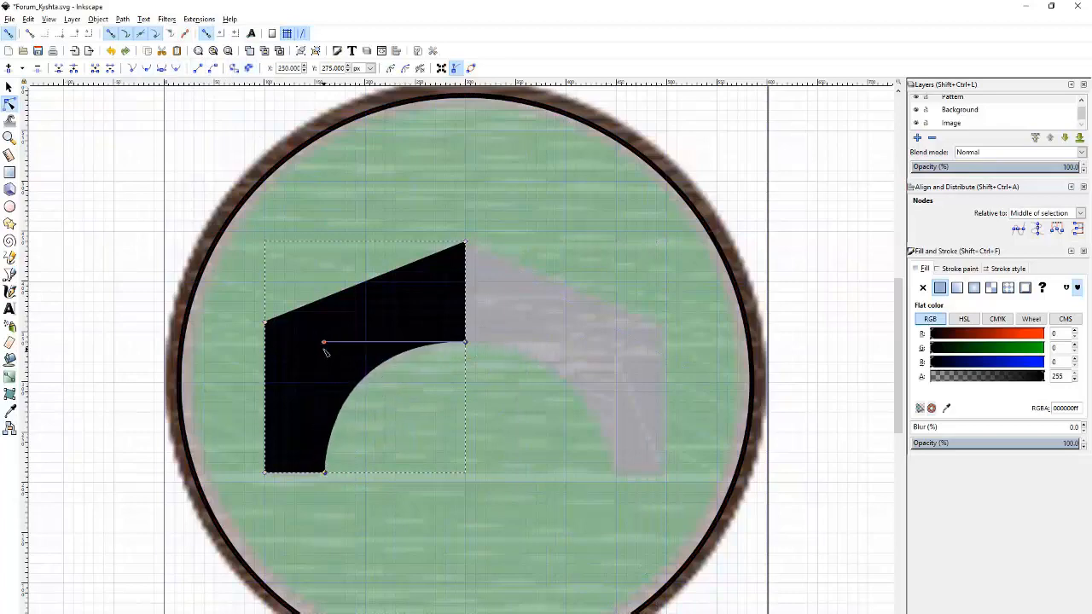
pyautogui.scroll(-1, 467, 330)
pyautogui.click(9, 87)
pyautogui.click(446, 319)
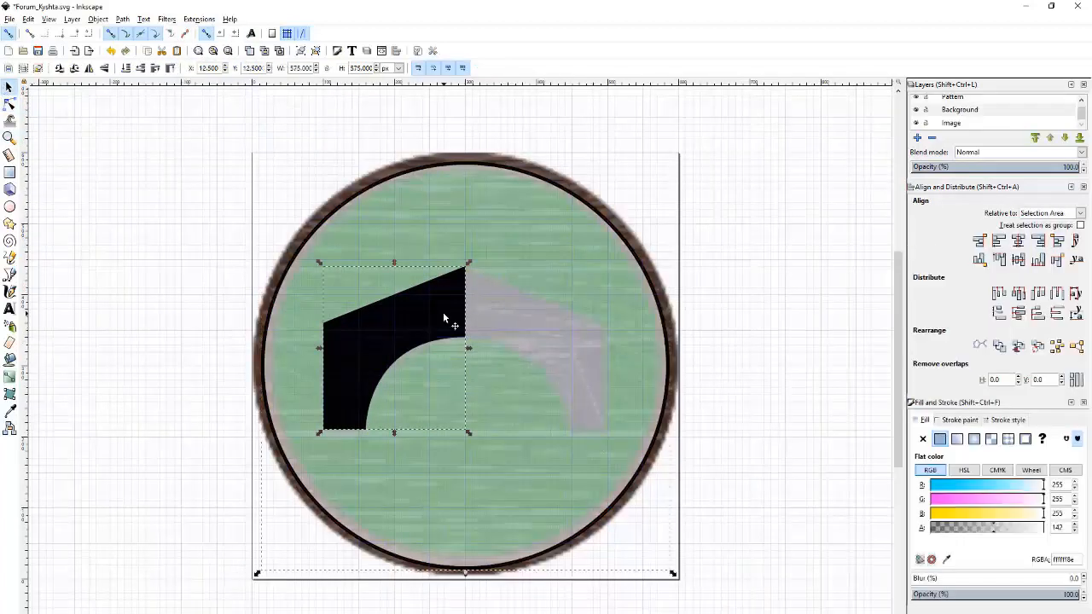
pyautogui.scroll(1, 455, 329)
pyautogui.doubleClick(459, 332)
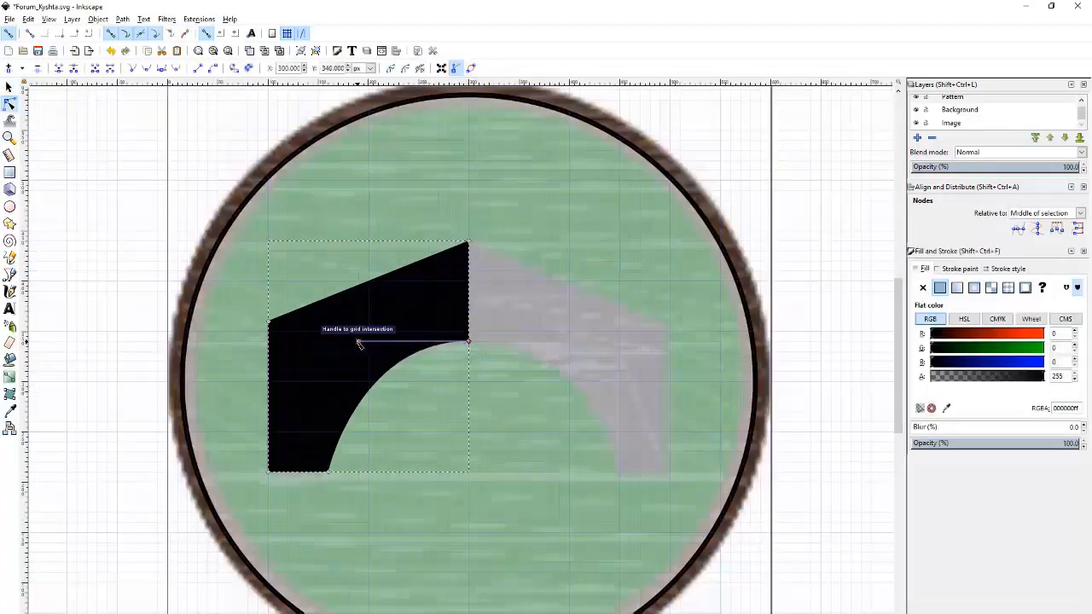
# Duplicate the left half of the house, flip it horizontally and place it against the centre line as the right half.
pyautogui.click(8, 88)
pyautogui.hotkey('ctrl', 'd')
pyautogui.press('h')
pyautogui.moveTo(428, 290); pyautogui.dragTo(628, 290)
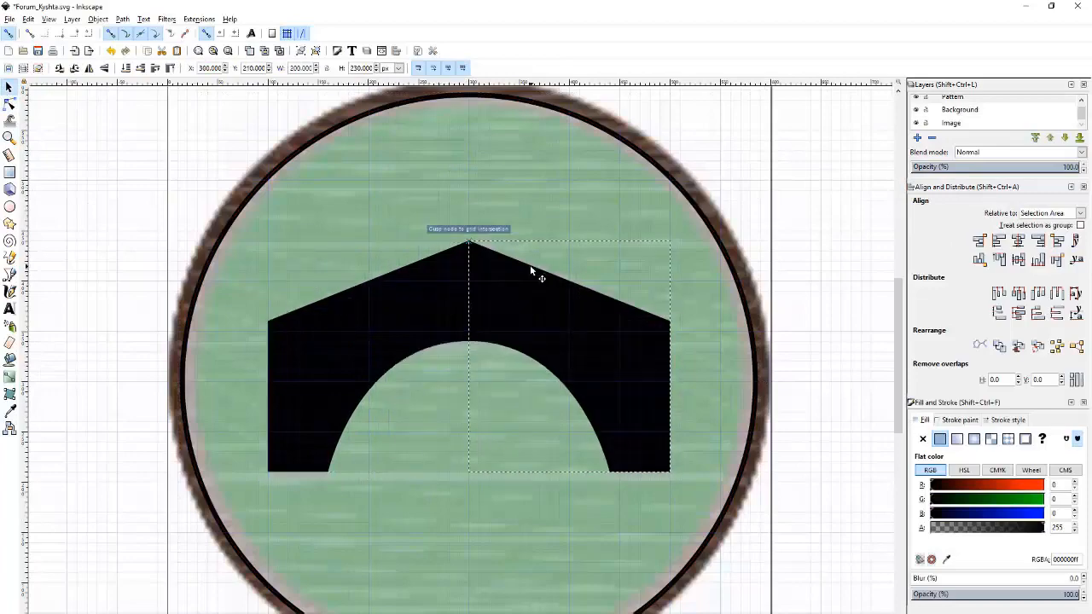
# Select both halves of the house and unite them into one path.
pyautogui.scroll(-2, 486, 256)
pyautogui.keyDown('shift'); pyautogui.click(459, 281); pyautogui.keyUp('shift')
pyautogui.scroll(4, 474, 240)
pyautogui.scroll(-2, 474, 242)
pyautogui.click(123, 18)
pyautogui.click(137, 85)
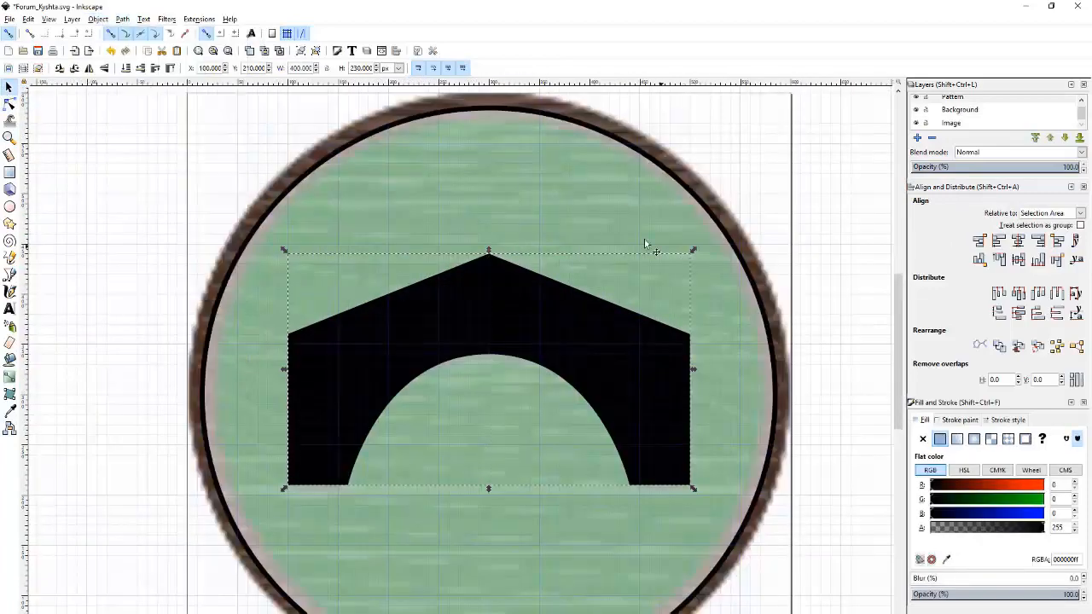
pyautogui.click(647, 242)
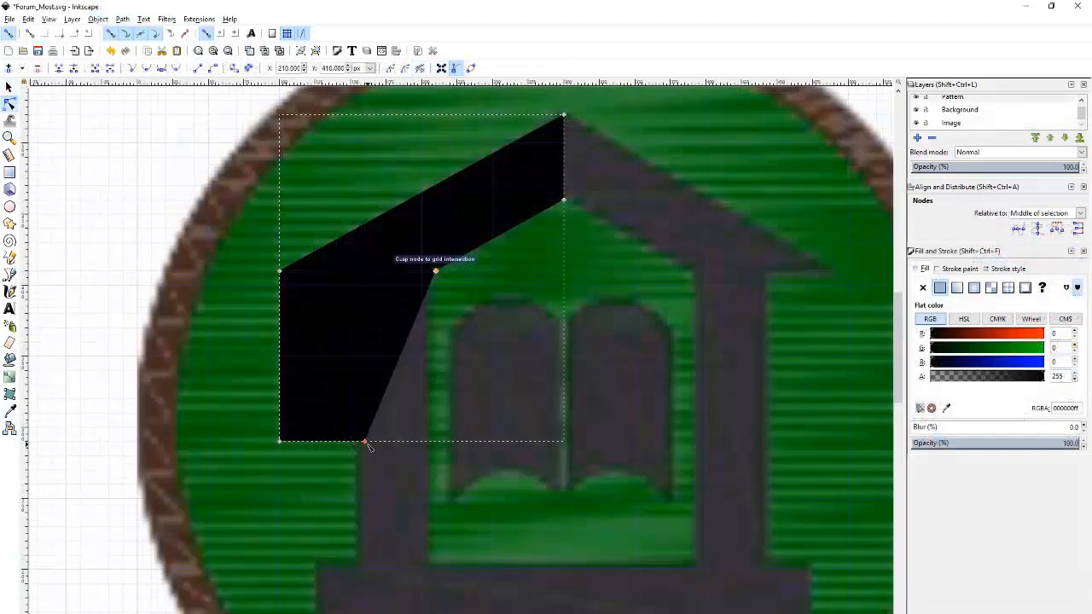
# Reshape the black half-outline's nodes to form the left pillar beneath the roof's eave.
pyautogui.moveTo(367, 442); pyautogui.dragTo(436, 570)
pyautogui.doubleClick(280, 413)
pyautogui.moveTo(282, 444); pyautogui.dragTo(364, 569)
pyautogui.hotkey('ctrl', 'z')
pyautogui.moveTo(280, 413); pyautogui.dragTo(367, 270)
pyautogui.scroll(-1, 367, 270)
pyautogui.scroll(1, 392, 489)
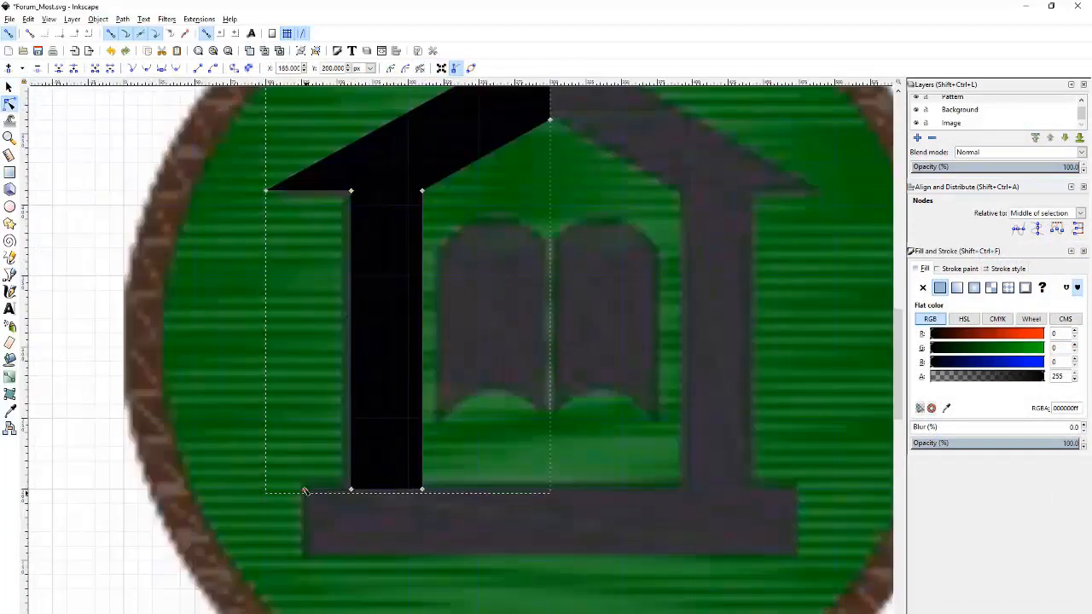
# Add nodes at the foot of the pillar and move them to form the left half of the base slab.
pyautogui.doubleClick(331, 490)
pyautogui.moveTo(331, 490); pyautogui.dragTo(308, 560)
pyautogui.doubleClick(374, 519)
pyautogui.moveTo(375, 519); pyautogui.dragTo(550, 560)
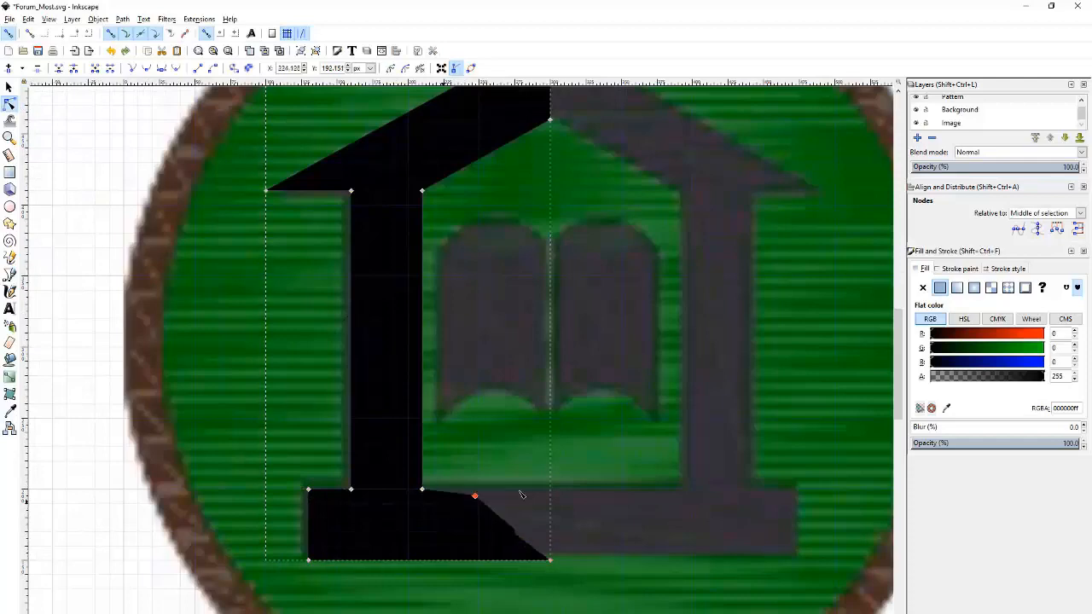
pyautogui.moveTo(522, 495); pyautogui.dragTo(550, 490)
pyautogui.scroll(-3, 403, 454)
pyautogui.scroll(2, 490, 395)
pyautogui.click(9, 88)
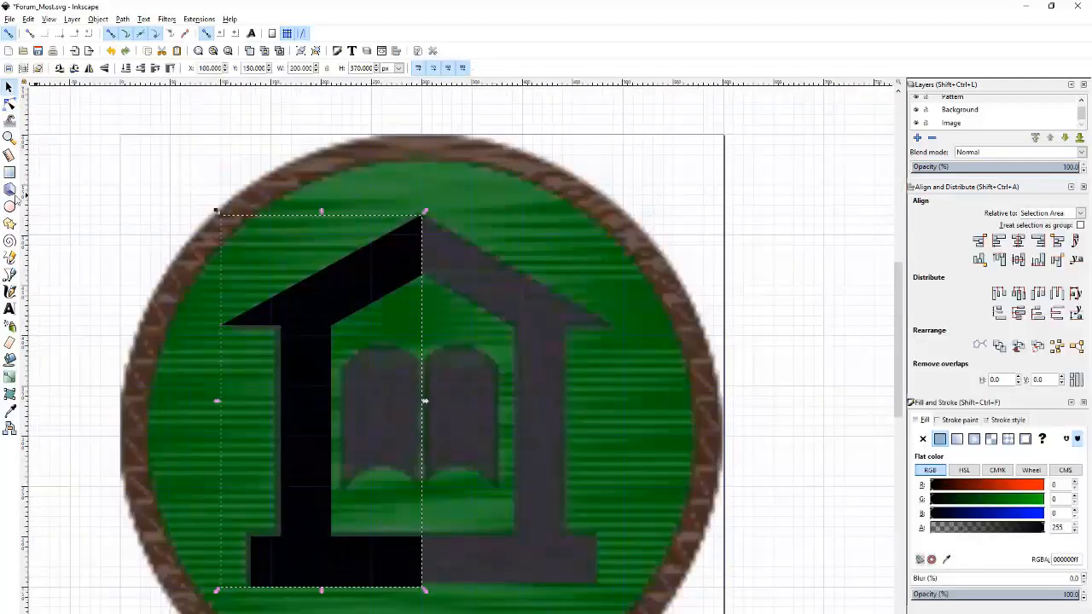
# Draw a white rectangle of 160 by 120 px over the book and convert it to a path.
pyautogui.click(10, 104)
pyautogui.click(9, 173)
pyautogui.moveTo(344, 362); pyautogui.dragTo(501, 485)
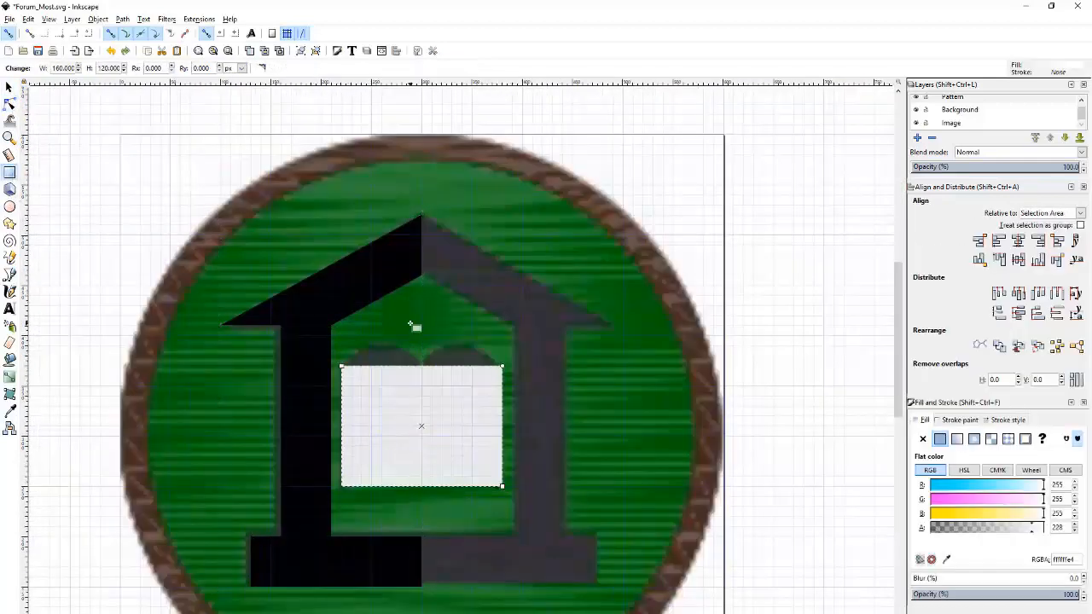
pyautogui.scroll(1, 415, 324)
pyautogui.press('n')
pyautogui.hotkey('ctrl', 'shift', 'c')
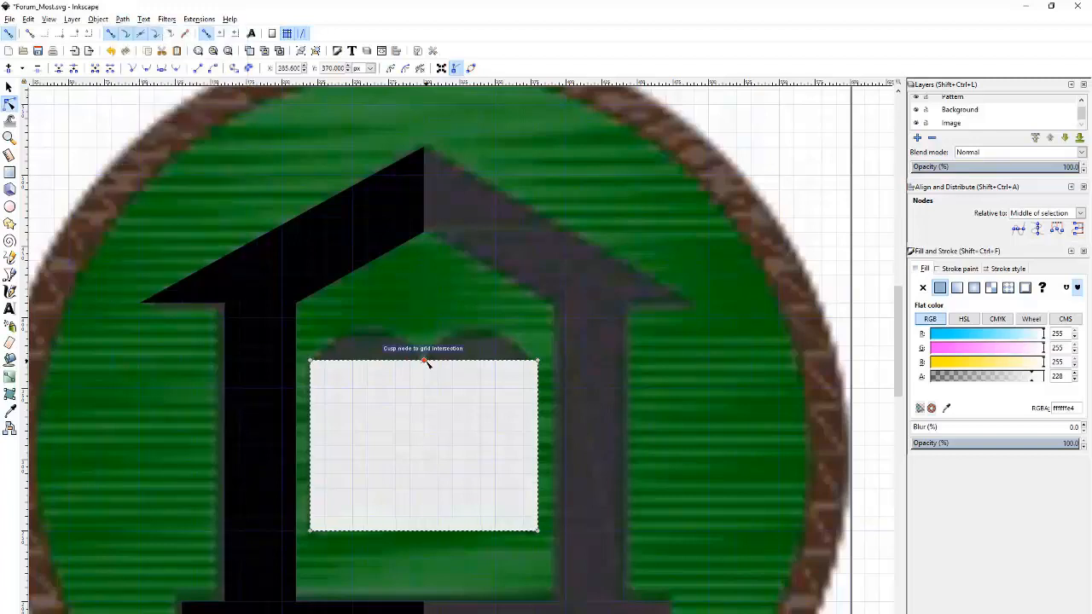
# Bend the left halves of the white shape's upper and lower edges upward to match the book's left page.
pyautogui.moveTo(311, 355); pyautogui.dragTo(378, 321)
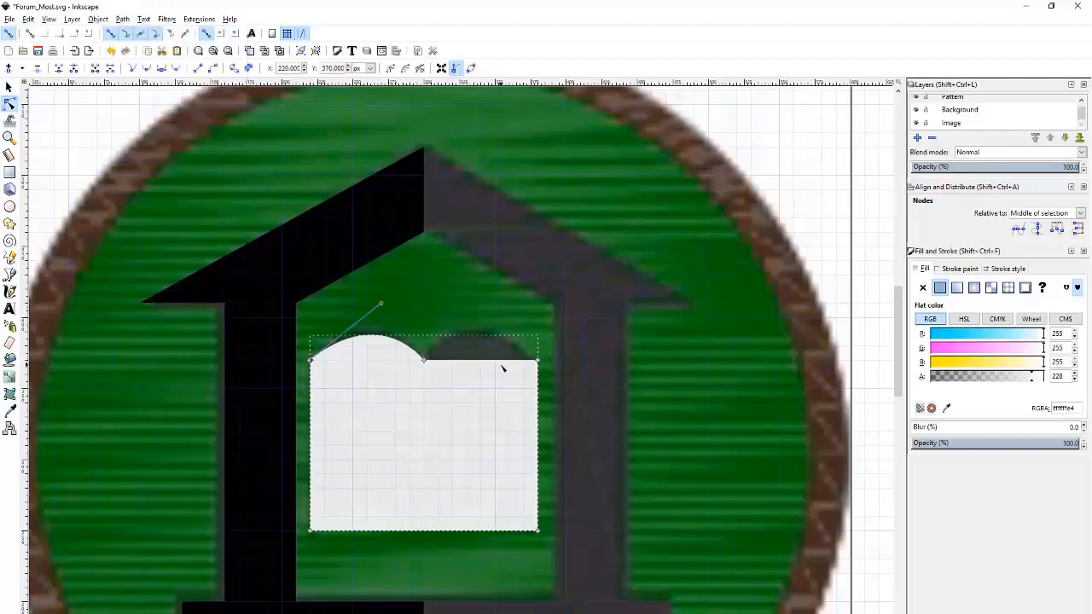
pyautogui.moveTo(311, 530); pyautogui.dragTo(399, 530)
pyautogui.hotkey('ctrl', 'z')
pyautogui.moveTo(310, 531); pyautogui.dragTo(317, 529)
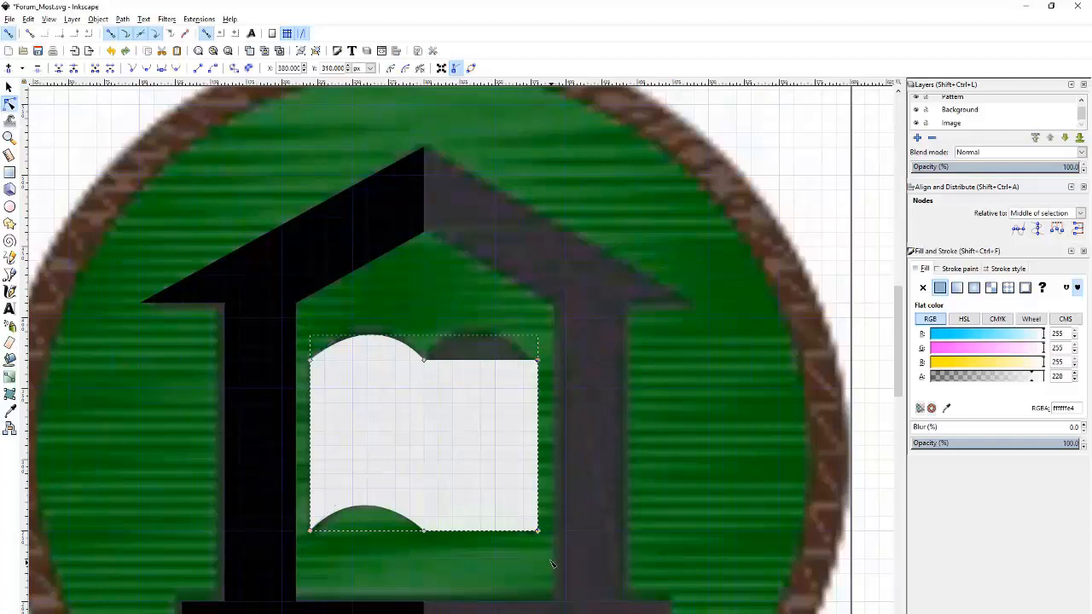
# Delete the white shape's right-hand nodes and straighten the remaining edges so only the book's left page is left.
pyautogui.press('Delete')
pyautogui.moveTo(592, 336); pyautogui.dragTo(424, 359)
pyautogui.moveTo(592, 531); pyautogui.dragTo(425, 533)
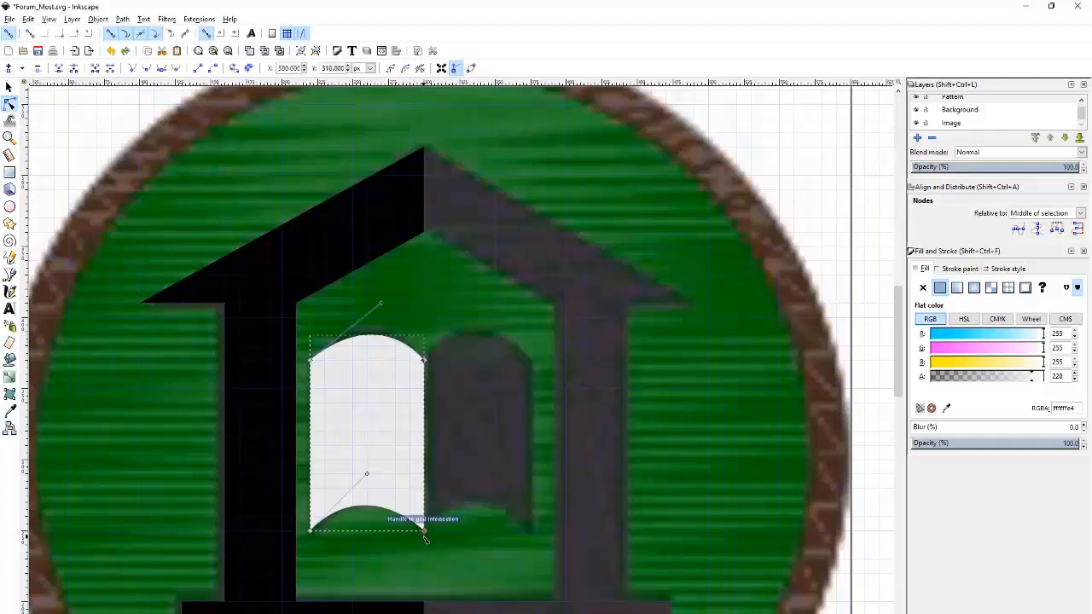
pyautogui.press('s')
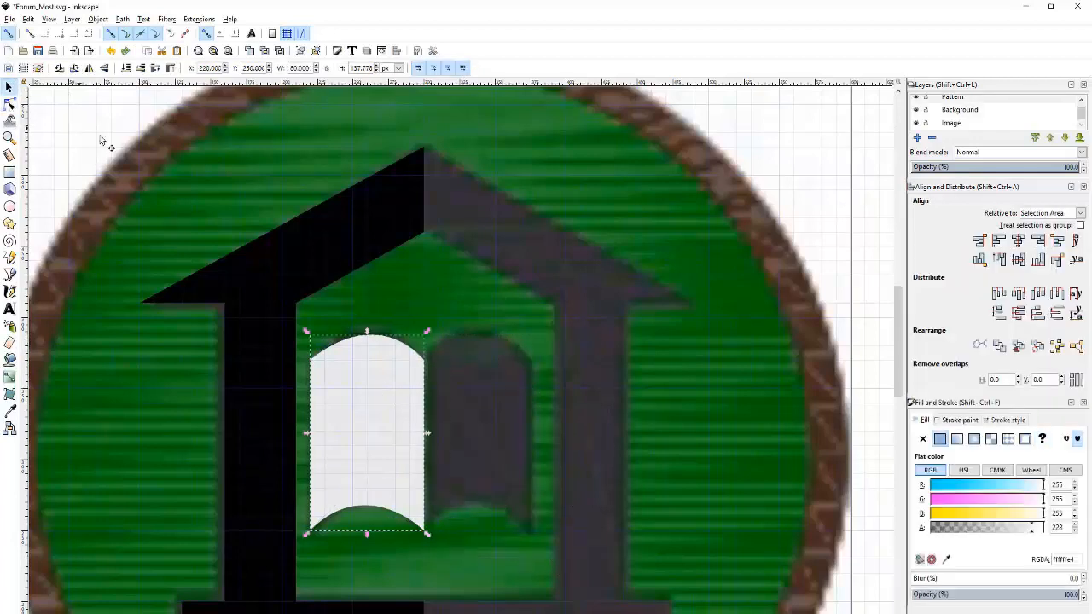
# Duplicate the left page and snap the copy beside it as the book's right page.
pyautogui.hotkey('ctrl', 'd')
pyautogui.moveTo(401, 383); pyautogui.dragTo(465, 425)
pyautogui.scroll(3, 458, 493)
pyautogui.moveTo(413, 505); pyautogui.dragTo(426, 468)
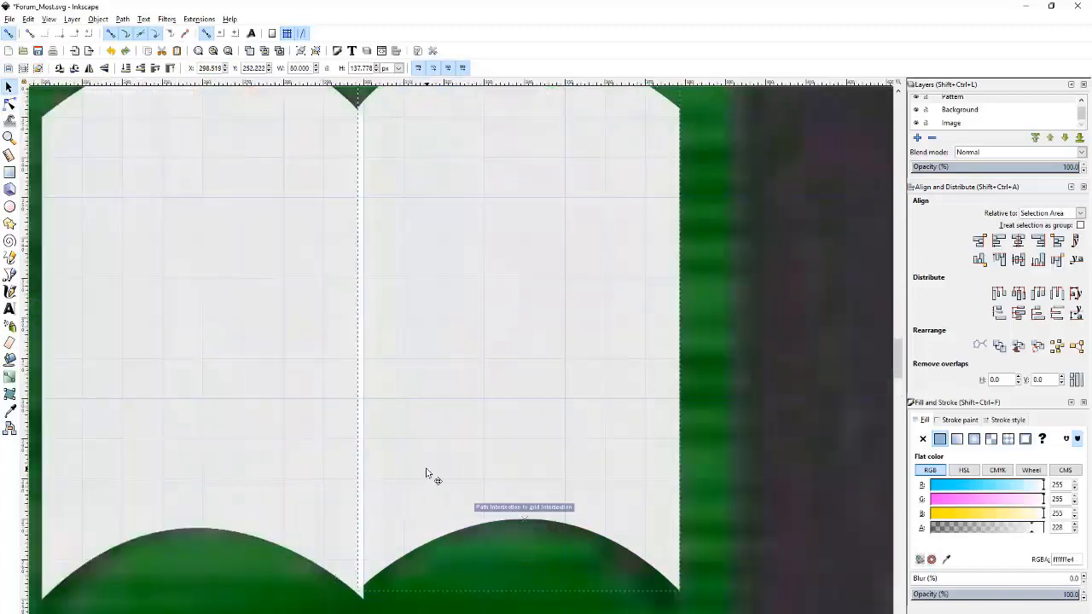
pyautogui.scroll(4, 338, 598)
pyautogui.moveTo(498, 474); pyautogui.dragTo(521, 505)
# Select both book pages and unite them into one path.
pyautogui.scroll(-8, 420, 445)
pyautogui.keyDown('shift'); pyautogui.click(393, 389); pyautogui.keyUp('shift')
pyautogui.click(98, 19)
pyautogui.moveTo(123, 20)
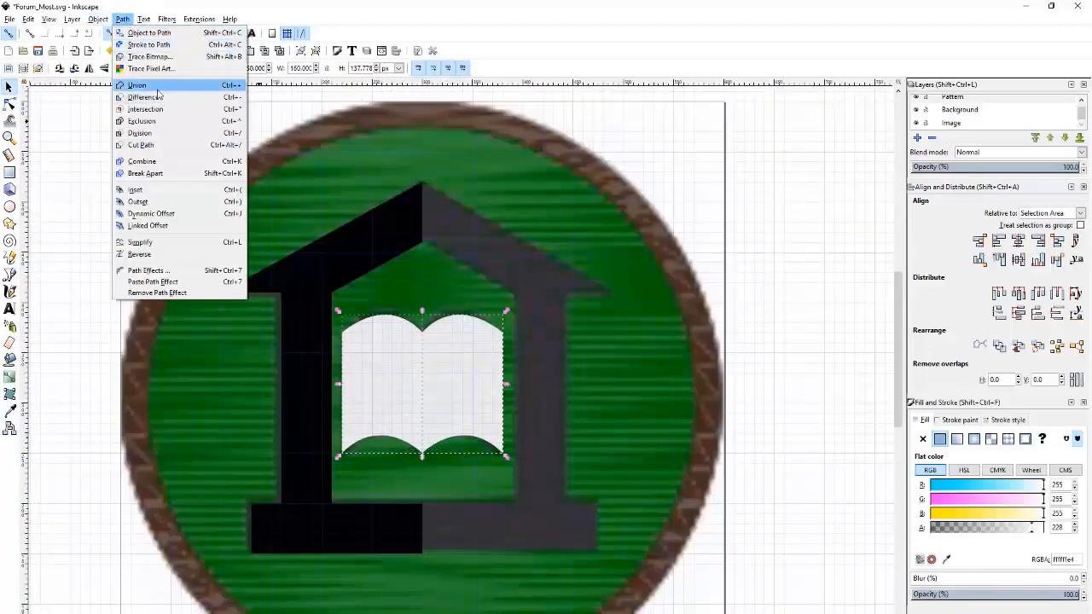
pyautogui.click(157, 90)
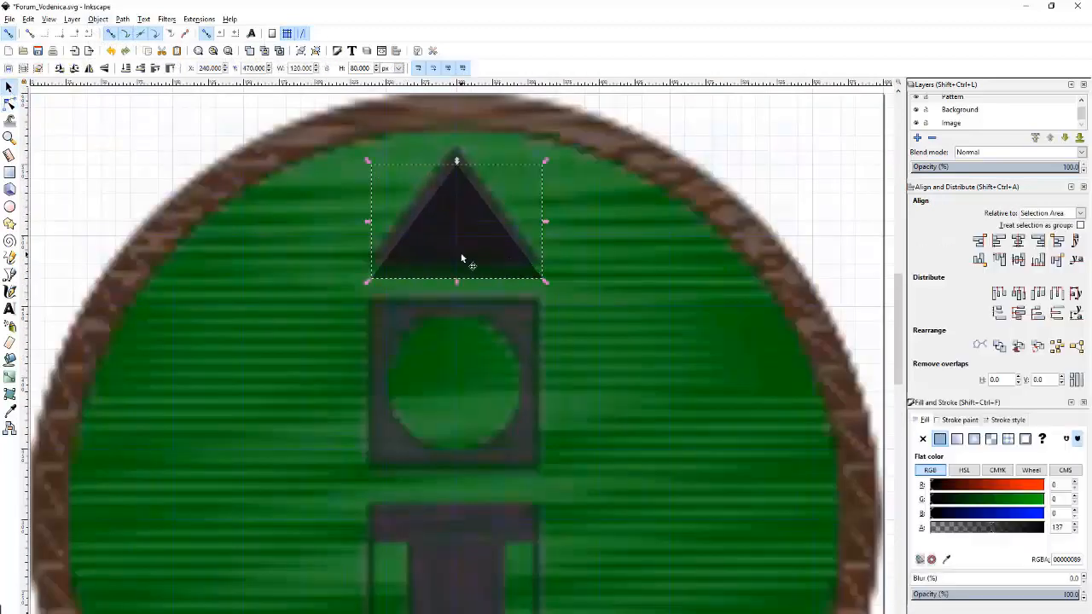
# Draw a 120 by 110 px rectangle below the triangle and a 90 px circle inside it.
pyautogui.press('Escape')
pyautogui.press('r')
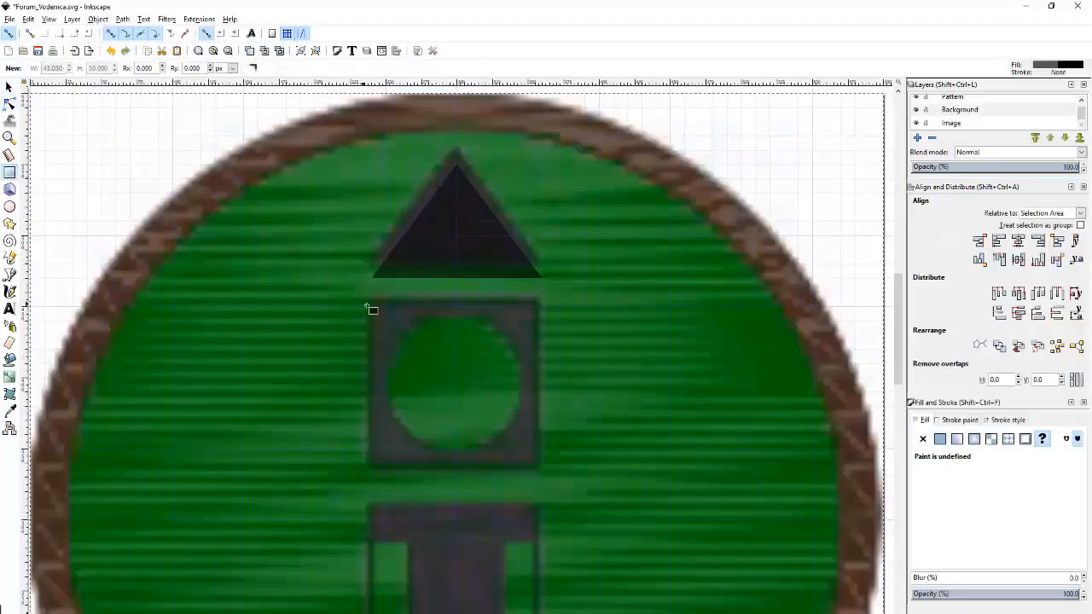
pyautogui.moveTo(372, 307); pyautogui.dragTo(542, 464)
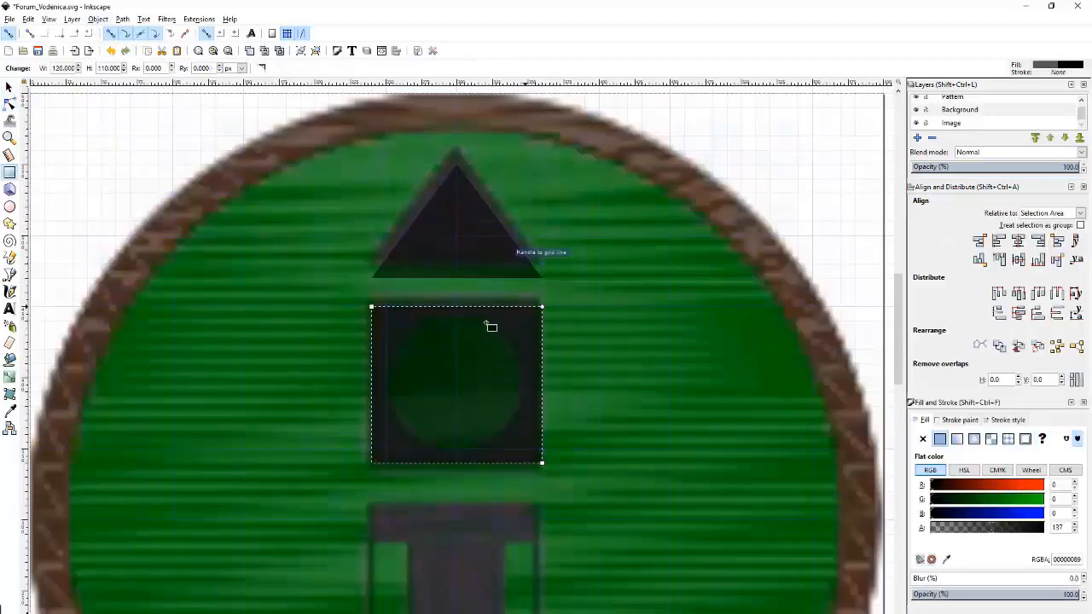
pyautogui.moveTo(400, 435); pyautogui.dragTo(528, 307)
# Move the circle to the centre of the rectangle and select the rectangle together with it.
pyautogui.press('s')
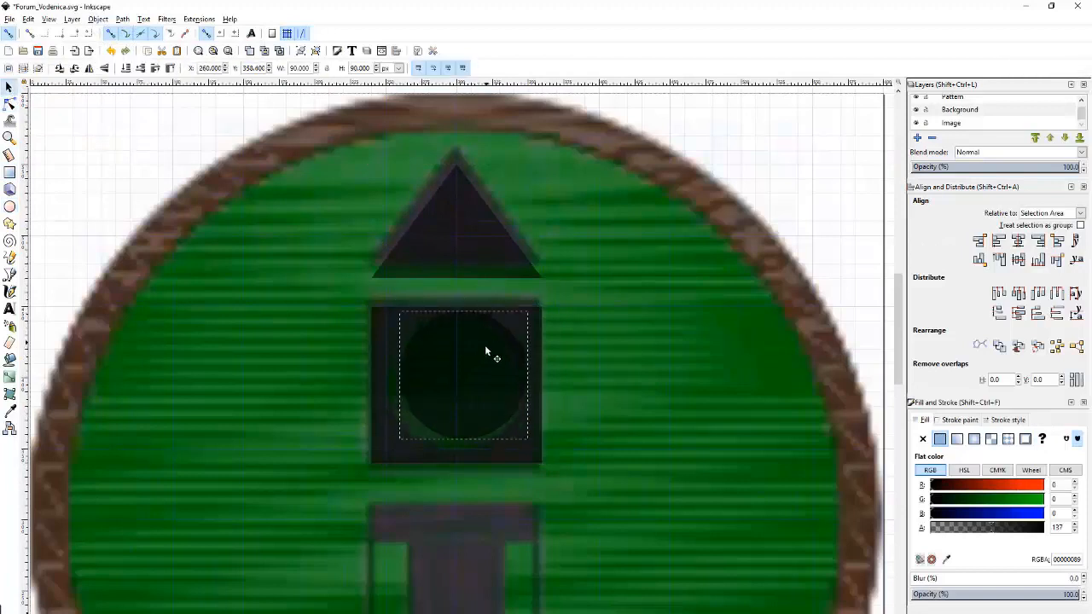
pyautogui.scroll(2, 469, 368)
pyautogui.moveTo(484, 347)
pyautogui.mouseDown()
pyautogui.moveTo(474, 357)
pyautogui.moveTo(484, 358)
pyautogui.moveTo(464, 353)
pyautogui.moveTo(486, 385)
pyautogui.mouseUp()
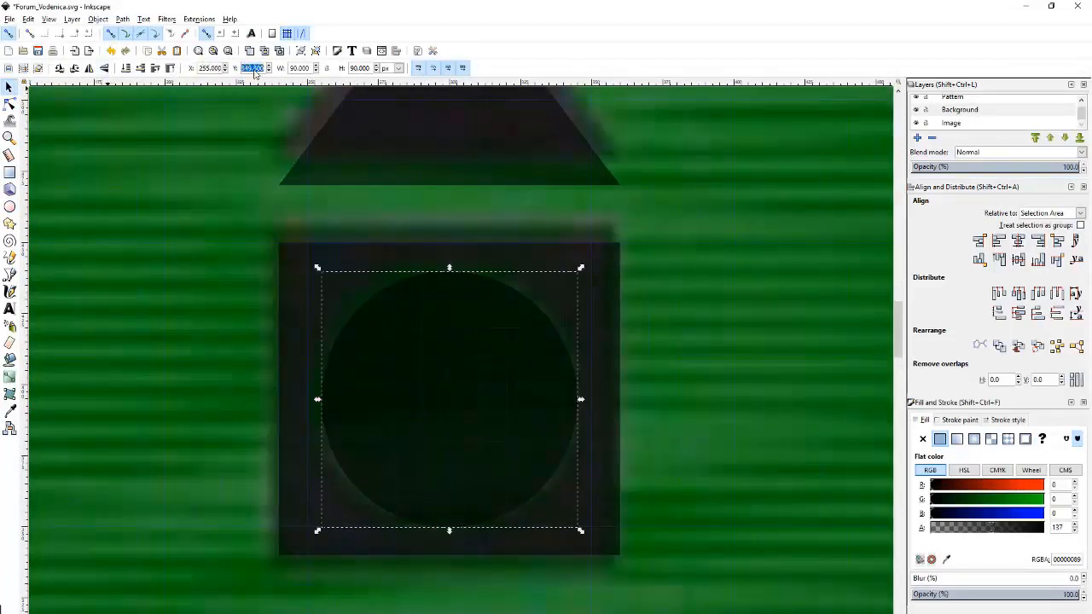
pyautogui.press('Escape')
pyautogui.click(594, 282)
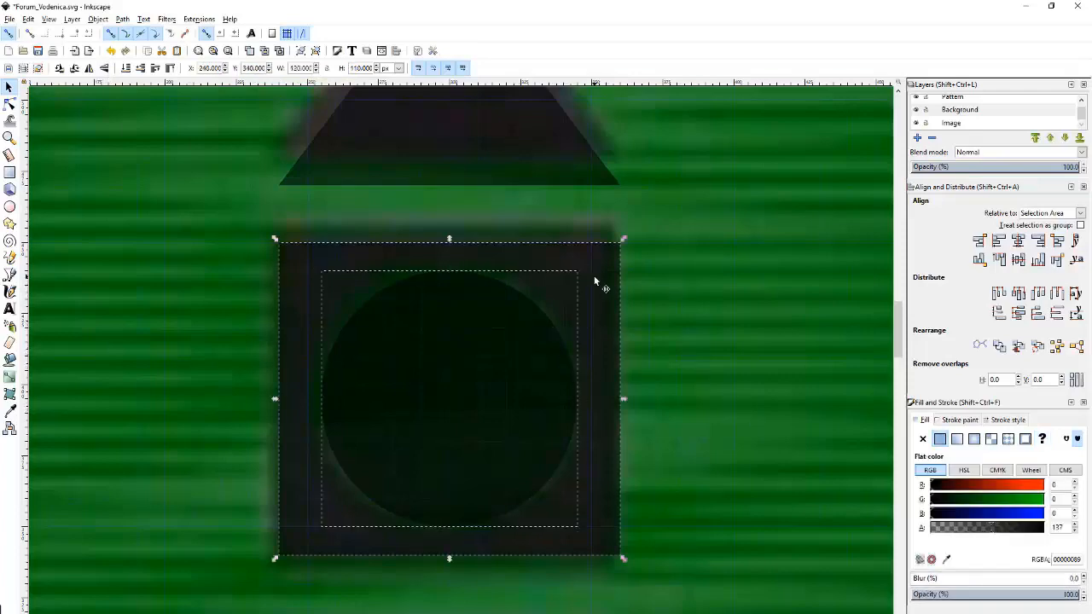
# Subtract the circle from the rectangle below the triangle, leaving a round hole in it.
pyautogui.click(123, 19)
pyautogui.click(143, 97)
pyautogui.scroll(-3, 516, 235)
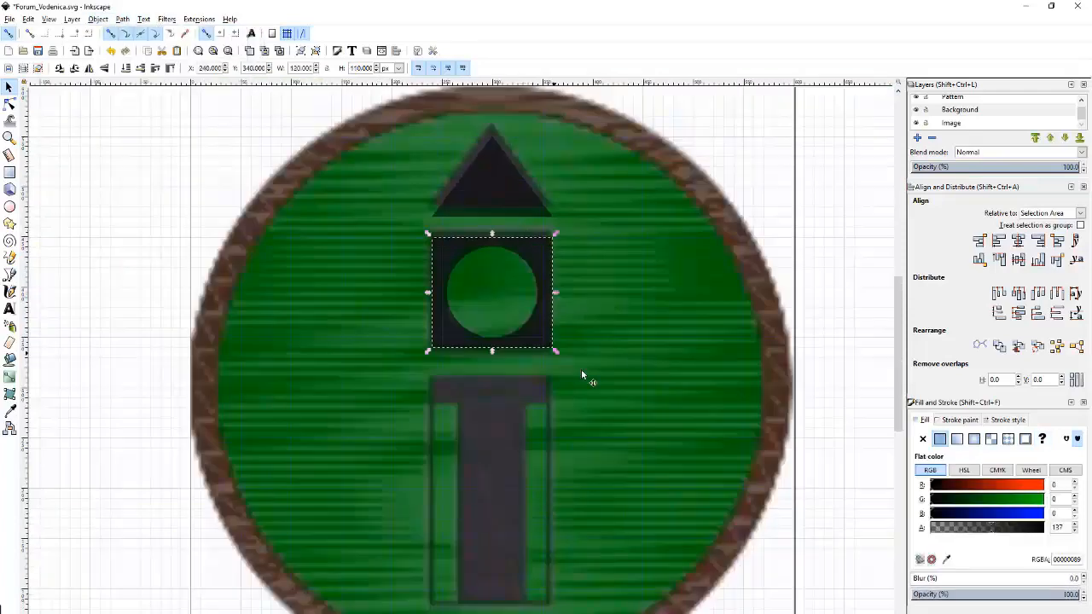
pyautogui.click(581, 370)
# Draw a 120 by 240 px rectangle over the tower's column and a 30 by 200 px strip along its left edge.
pyautogui.moveTo(526, 250); pyautogui.dragTo(454, 214)
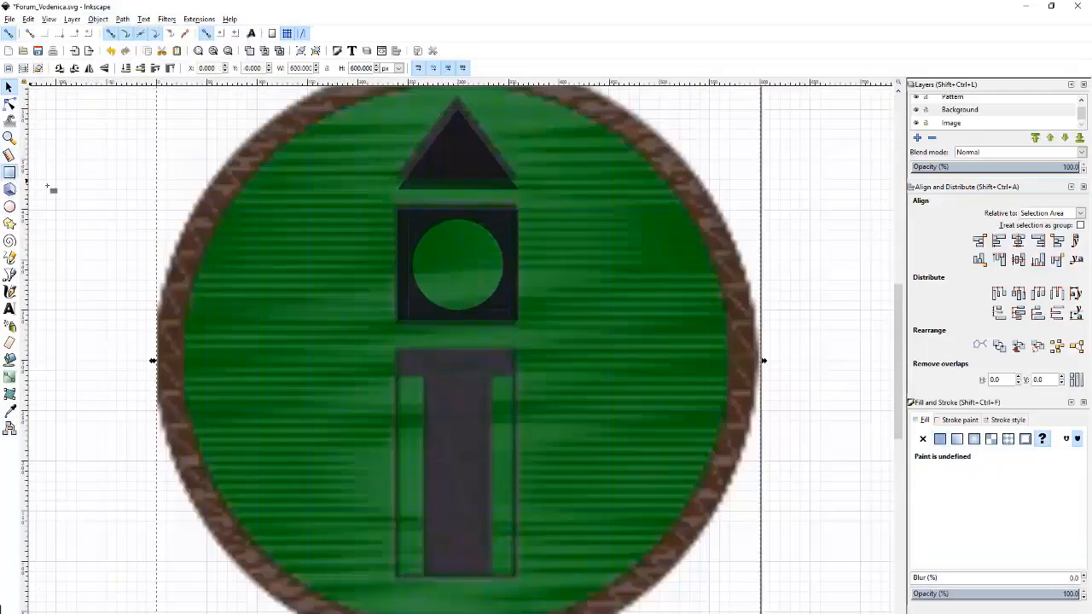
pyautogui.moveTo(397, 350); pyautogui.dragTo(518, 583)
pyautogui.moveTo(398, 380); pyautogui.dragTo(428, 583)
pyautogui.scroll(2, 418, 414)
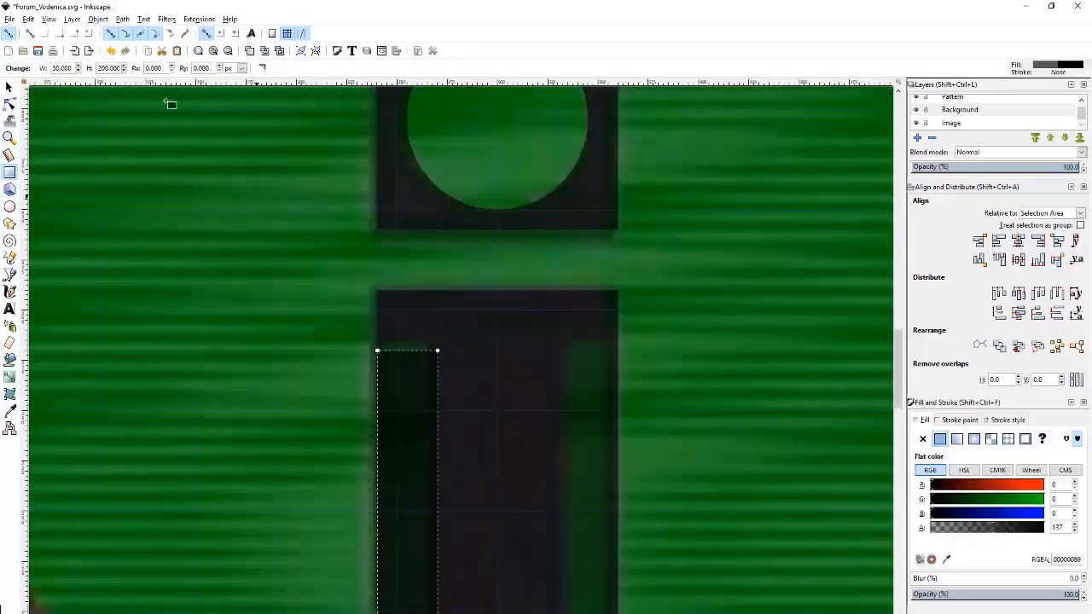
# Position a narrow strip along the right edge of the tall column rectangle, level with the left strip.
pyautogui.press('s')
pyautogui.scroll(1, 409, 396)
pyautogui.scroll(-3, 406, 381)
pyautogui.scroll(2, 401, 376)
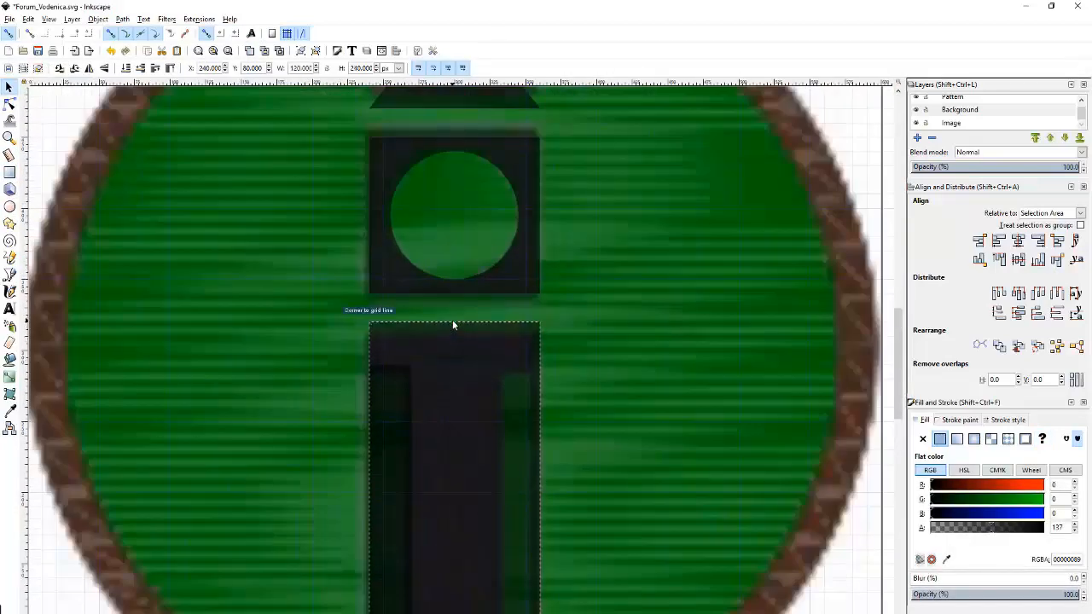
pyautogui.moveTo(394, 390); pyautogui.dragTo(526, 393)
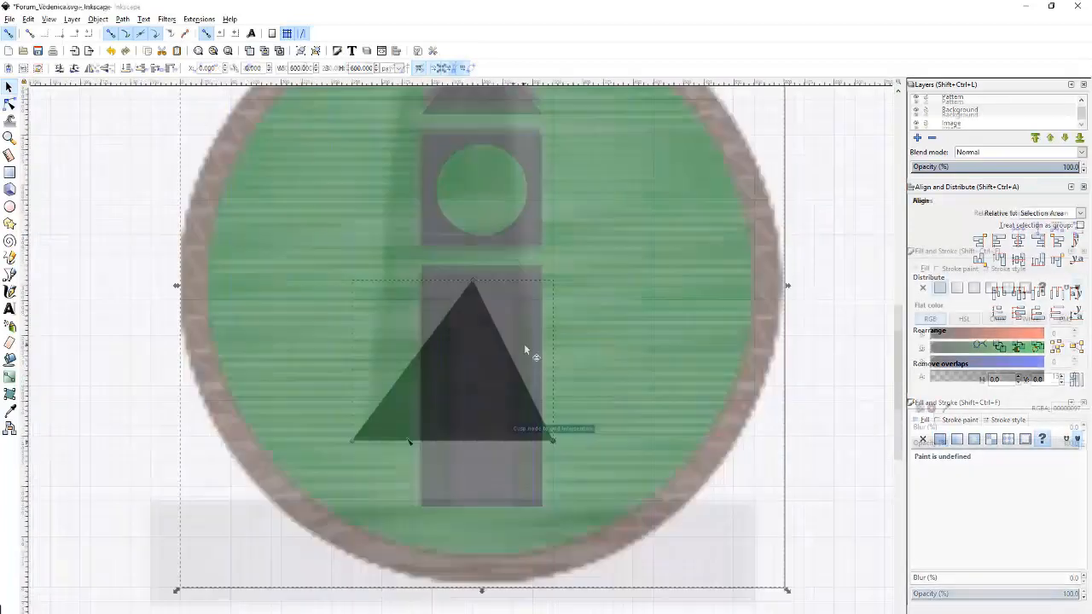
# In Forum_Chasovnikova_kula.svg, taper the triangle into a flat-topped tower and draw a 300 by 50 px rectangle below it.
pyautogui.scroll(3, 410, 171)
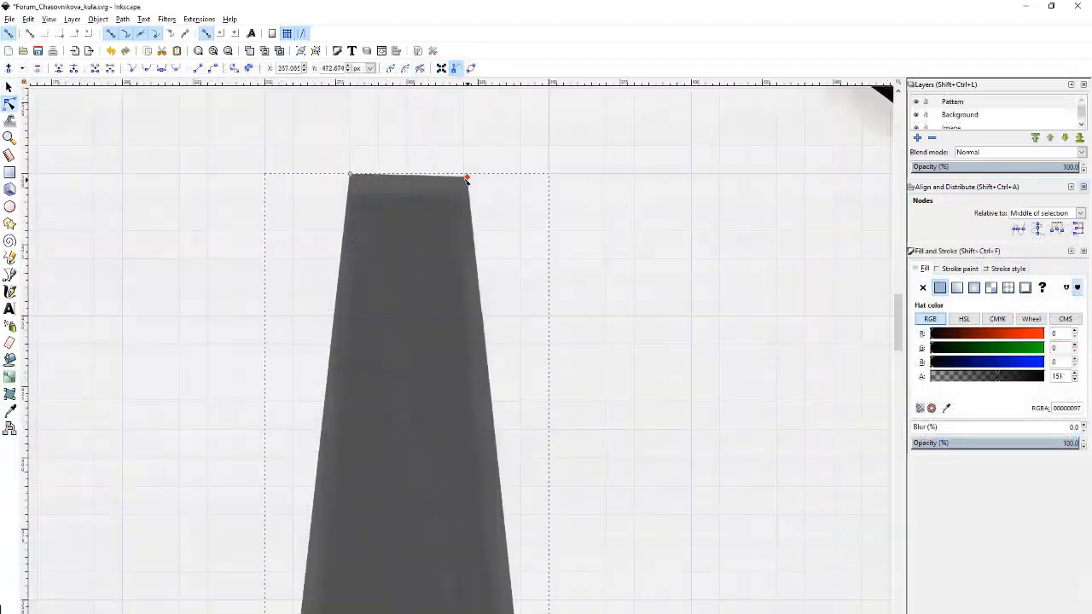
pyautogui.scroll(-4, 705, 500)
pyautogui.scroll(3, 705, 500)
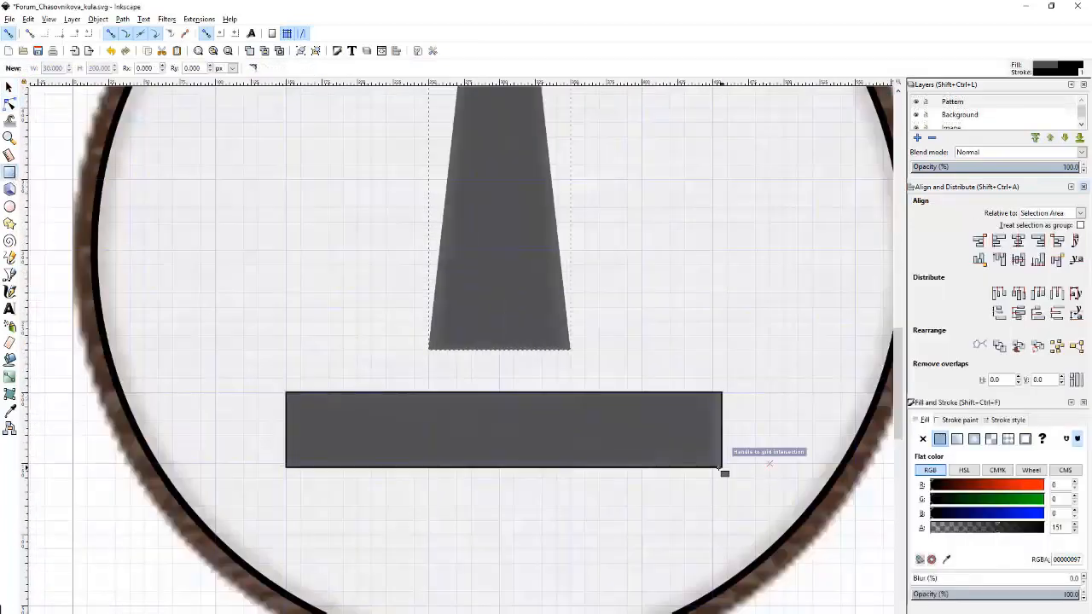
pyautogui.scroll(-3, 723, 468)
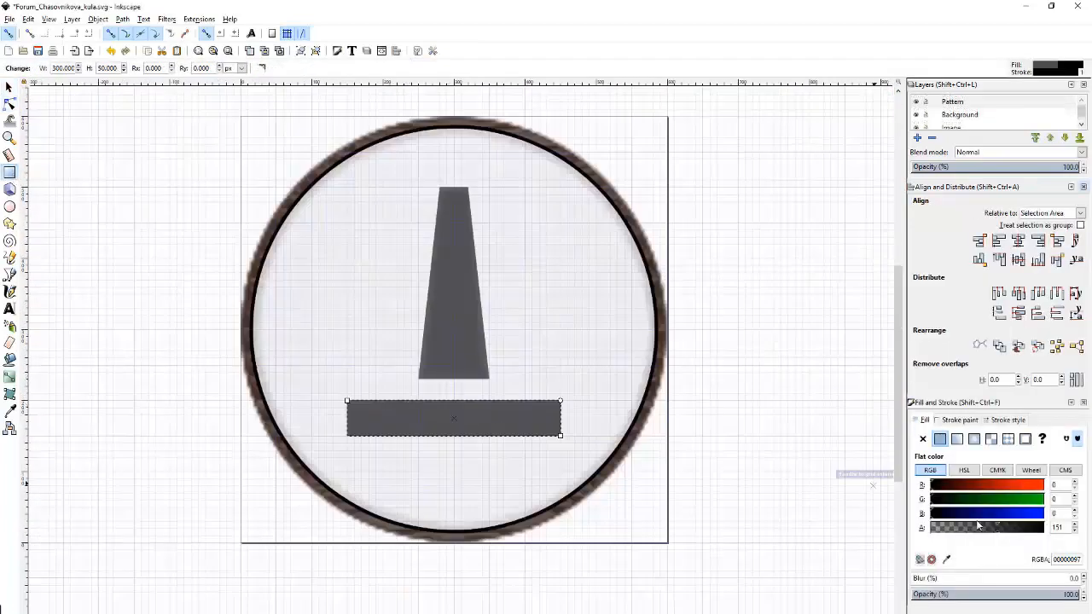
pyautogui.scroll(-2, 836, 438)
# Select the tapered tower together with the base rectangle and apply a flat colour to both.
pyautogui.press('s')
pyautogui.click(445, 341)
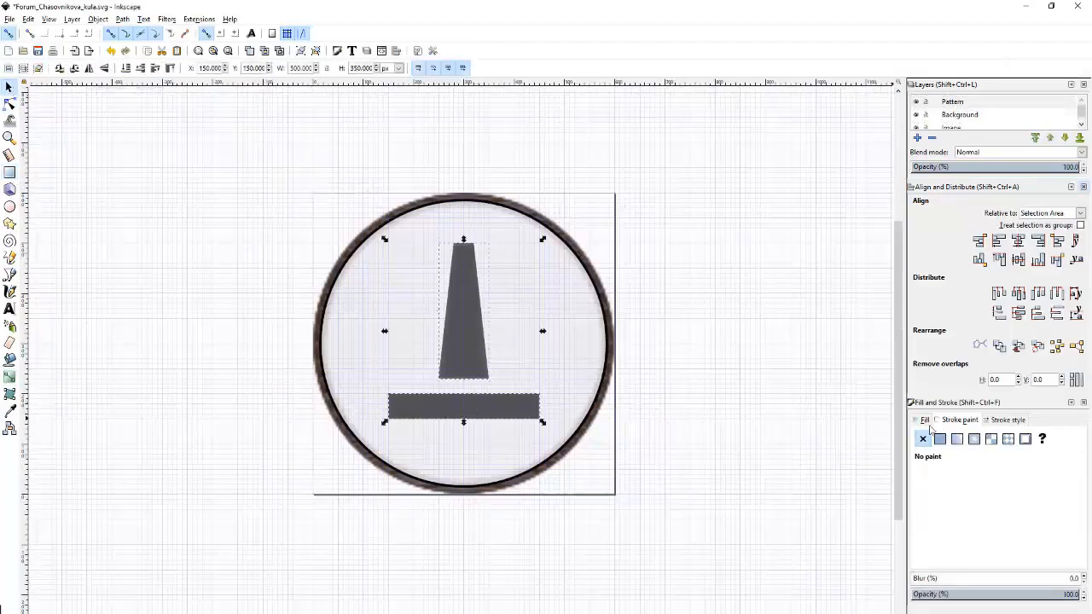
pyautogui.click(940, 439)
# In Forum_Pametnik.svg, raise the roof and place a duplicate of the upper base bar between the roof and the columns.
pyautogui.scroll(2, 304, 247)
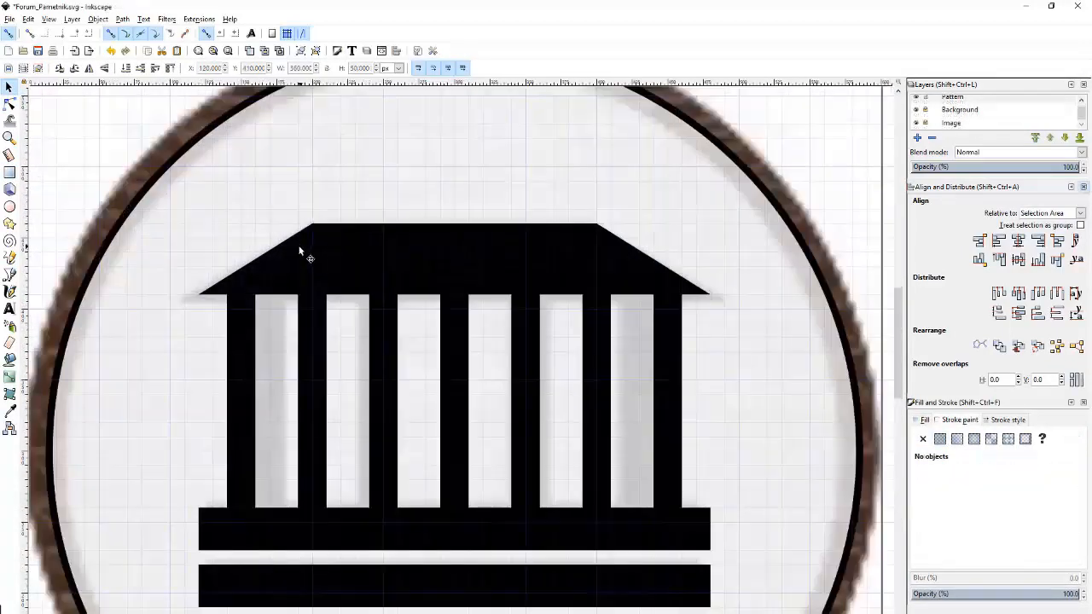
pyautogui.moveTo(303, 247); pyautogui.dragTo(303, 220)
pyautogui.click(268, 535)
pyautogui.hotkey('ctrl', 'd')
pyautogui.moveTo(268, 535); pyautogui.dragTo(268, 294)
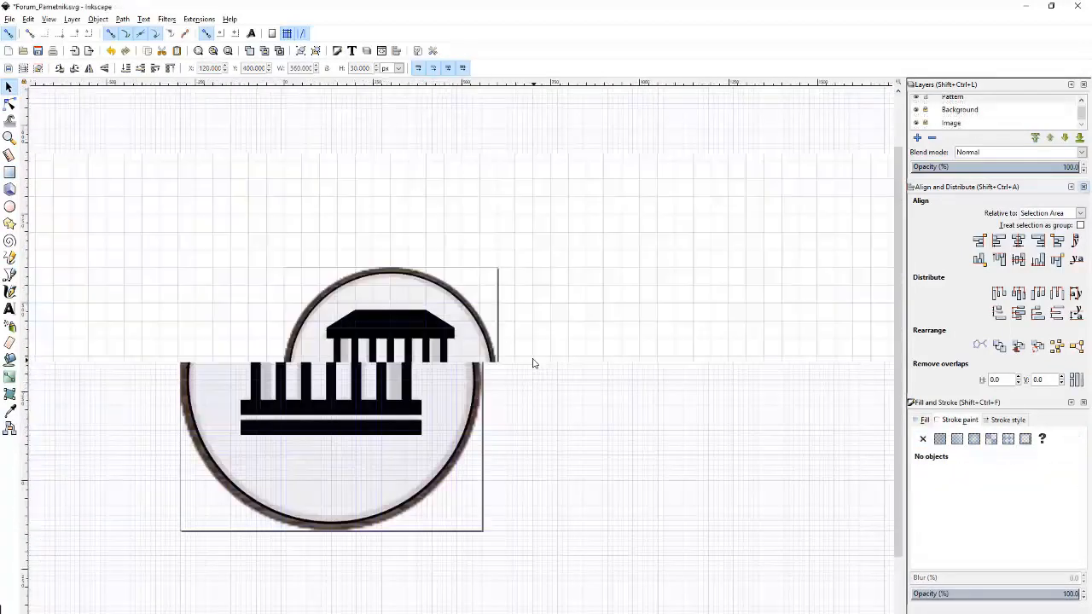
# Delete the reference image behind the monument building and hide the Background layer.
pyautogui.scroll(3, 393, 324)
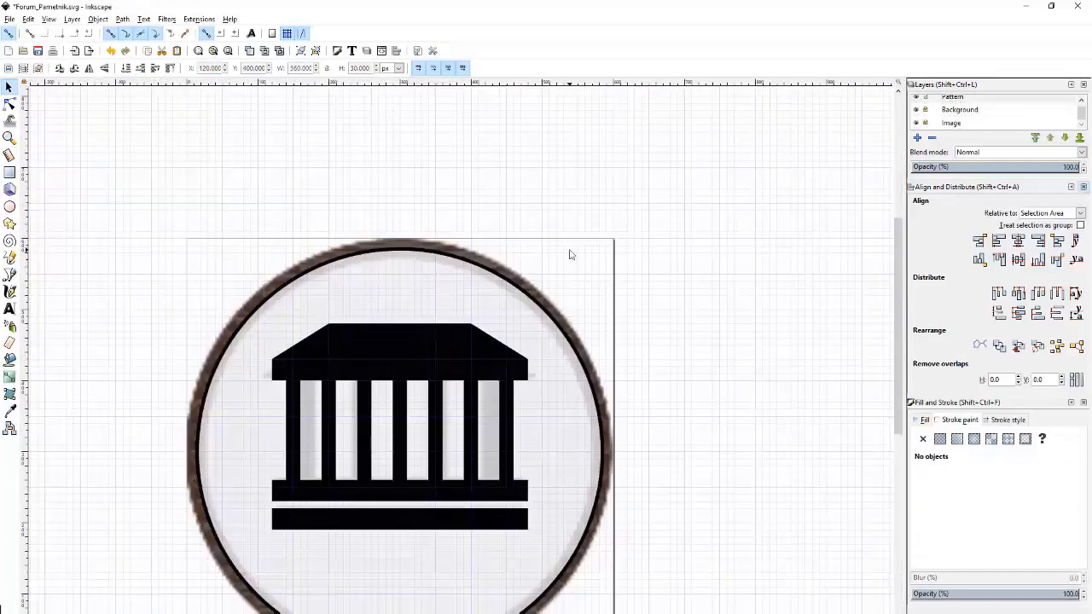
pyautogui.click(317, 341)
pyautogui.click(577, 291)
pyautogui.press('Delete')
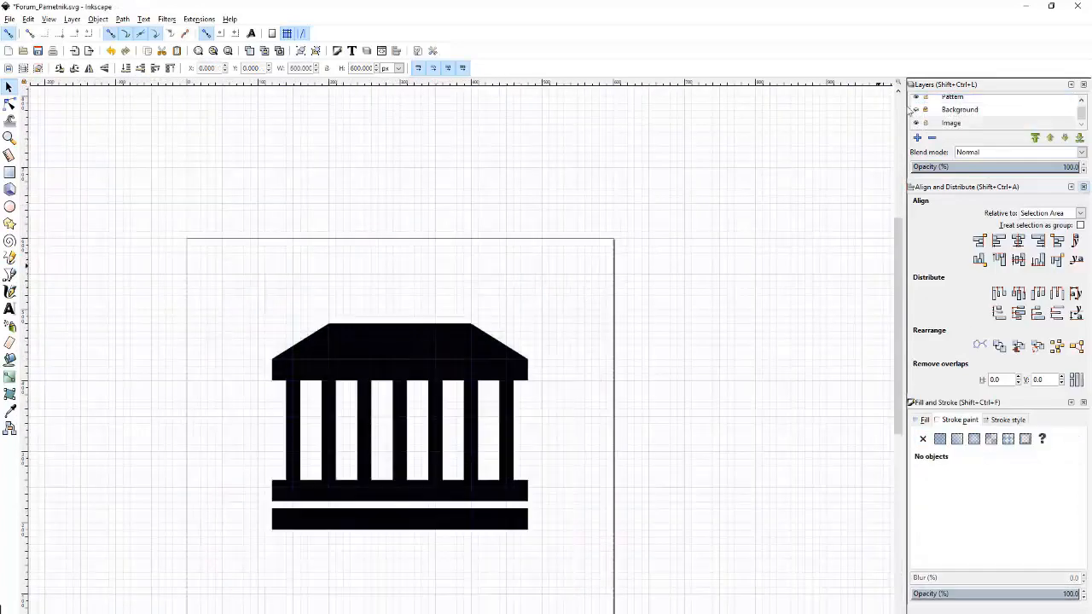
# Select all parts of the monument building and merge them into a single path.
pyautogui.moveTo(270, 291); pyautogui.dragTo(640, 579)
pyautogui.moveTo(258, 302); pyautogui.dragTo(551, 512)
pyautogui.click(122, 18)
pyautogui.click(139, 121)
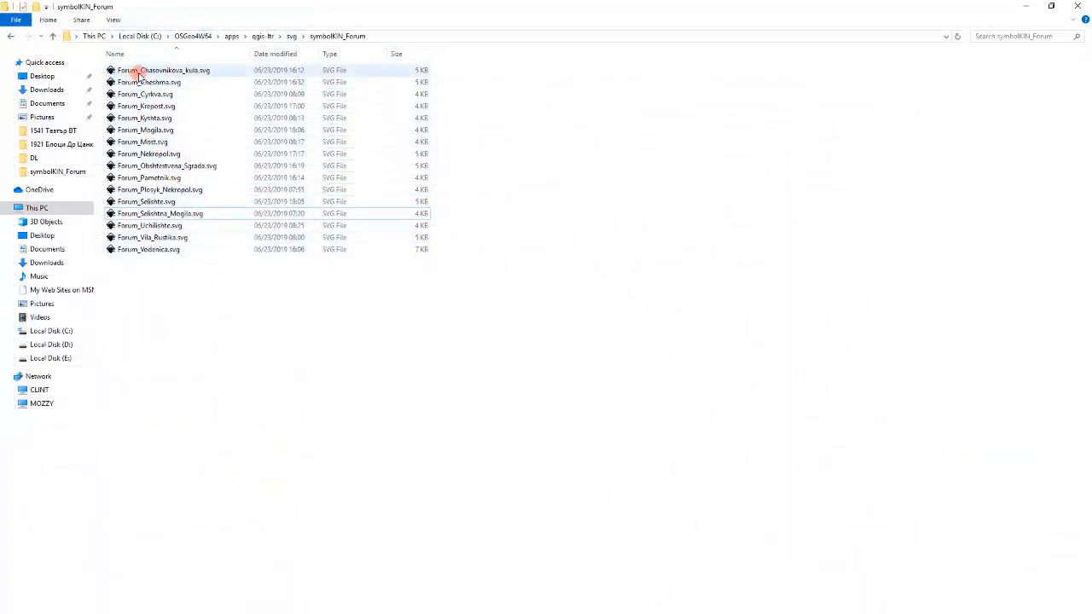
# Open Forum_Chasovnikova_kula.svg from the symbolKIN_Forum folder in Notepad++ and review its Background and Pattern layer code.
pyautogui.rightClick(139, 75)
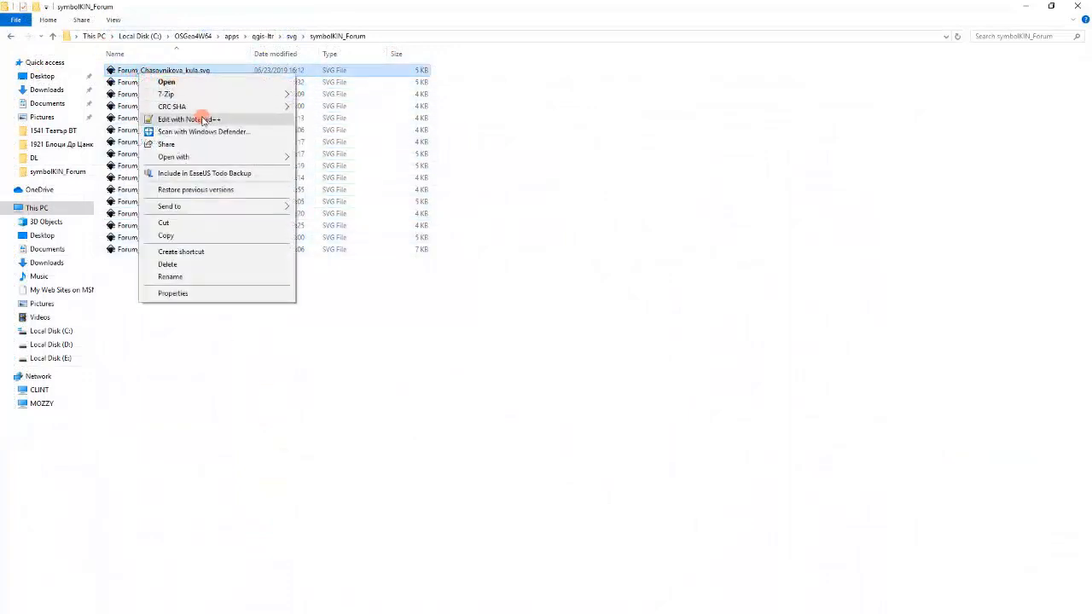
pyautogui.click(204, 120)
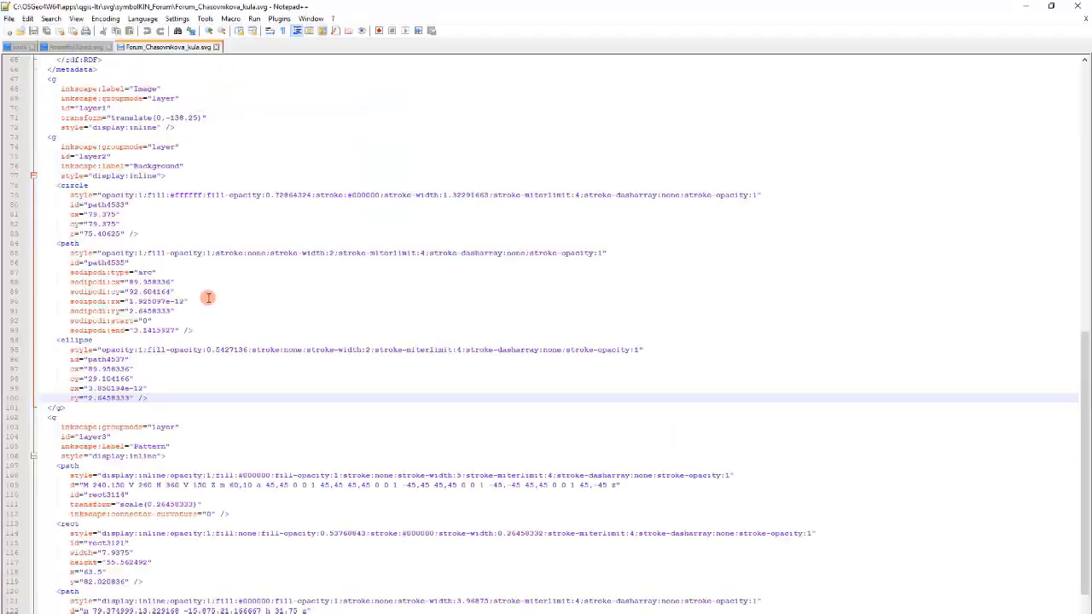
pyautogui.scroll(-2, 204, 303)
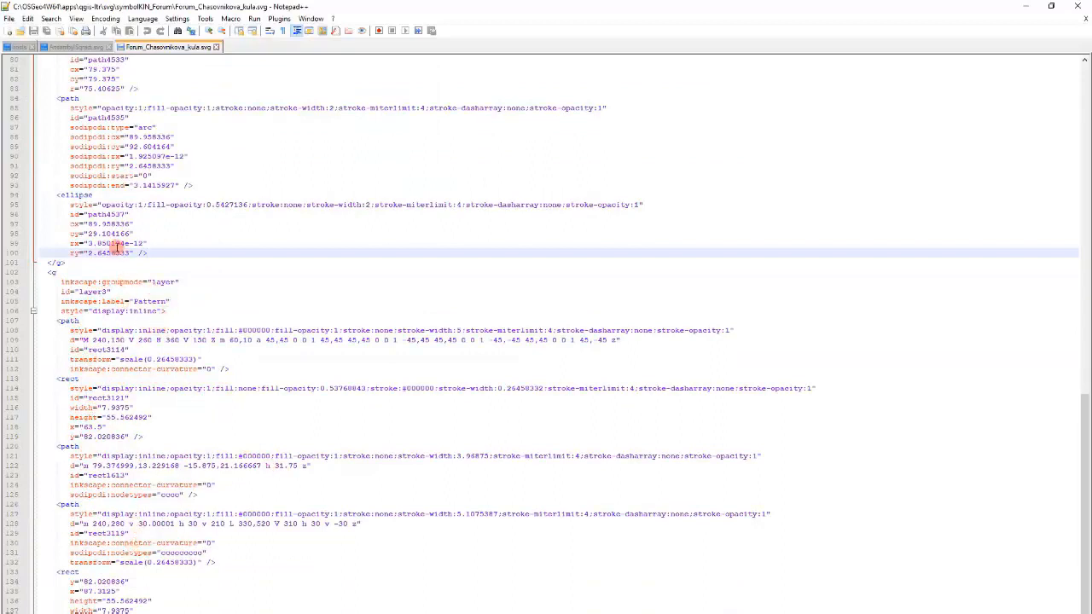
pyautogui.scroll(4, 111, 248)
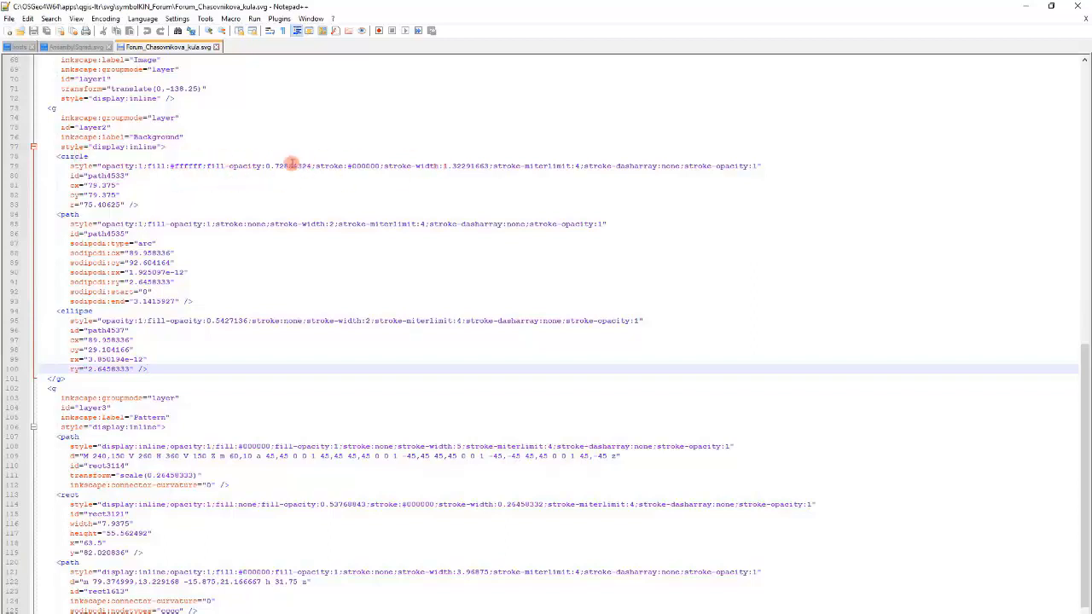
# Delete the stray path and ellipse elements after the circle in the Background layer, including the leftover empty line.
pyautogui.click(124, 186)
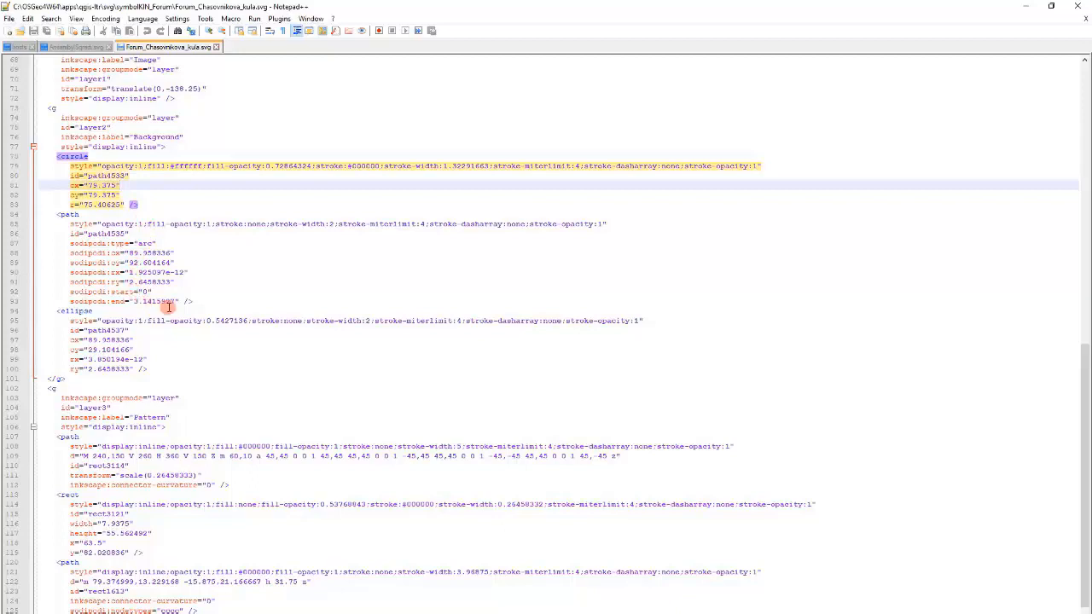
pyautogui.moveTo(170, 370)
pyautogui.mouseDown()
pyautogui.moveTo(132, 364)
pyautogui.moveTo(184, 368)
pyautogui.mouseUp()
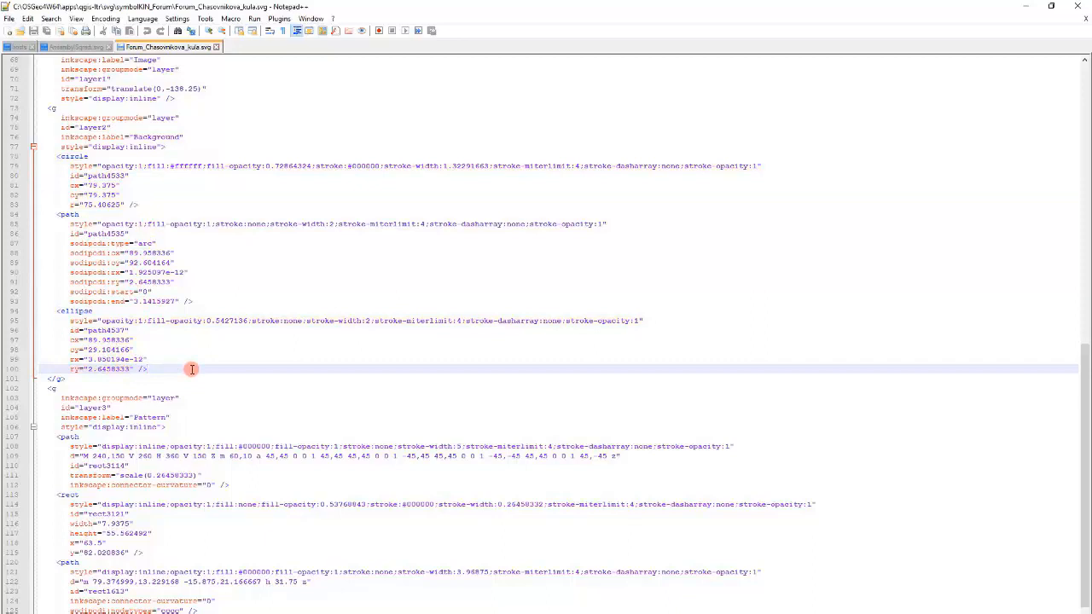
pyautogui.moveTo(192, 369); pyautogui.dragTo(18, 213)
pyautogui.press('Delete')
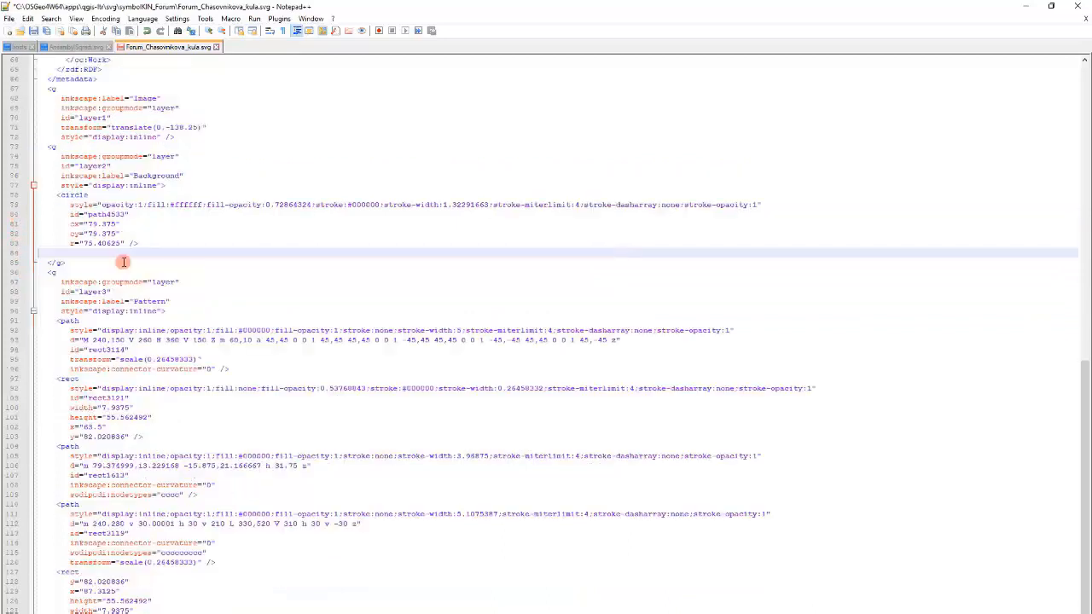
pyautogui.press('BackSpace')
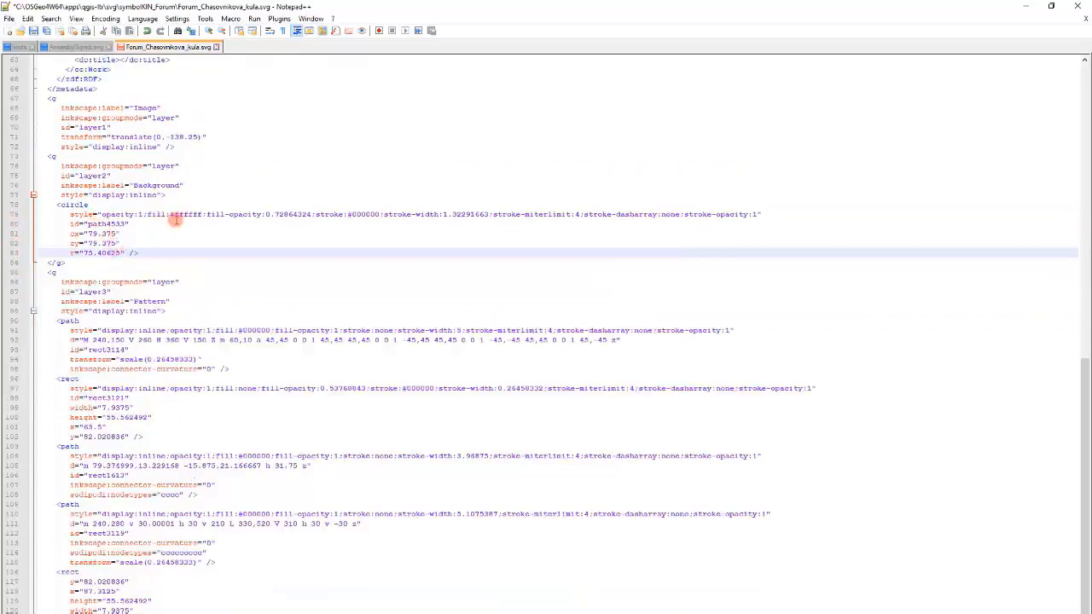
# Insert "param(fill) " before the #ffffff fill value in the background circle's style.
pyautogui.click(171, 213)
pyautogui.write('param(fill)')
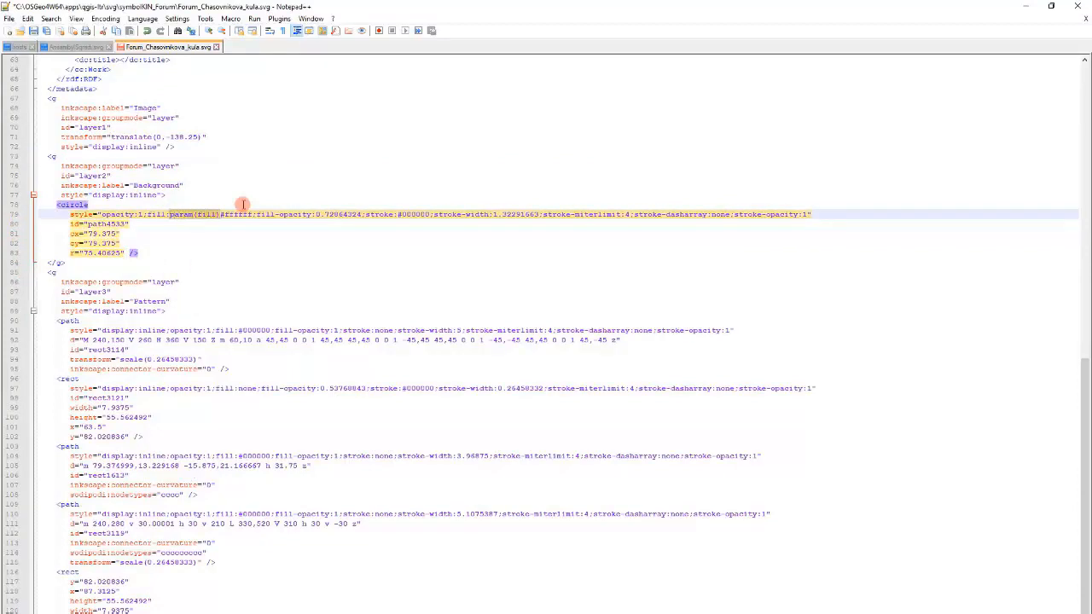
pyautogui.click(220, 215)
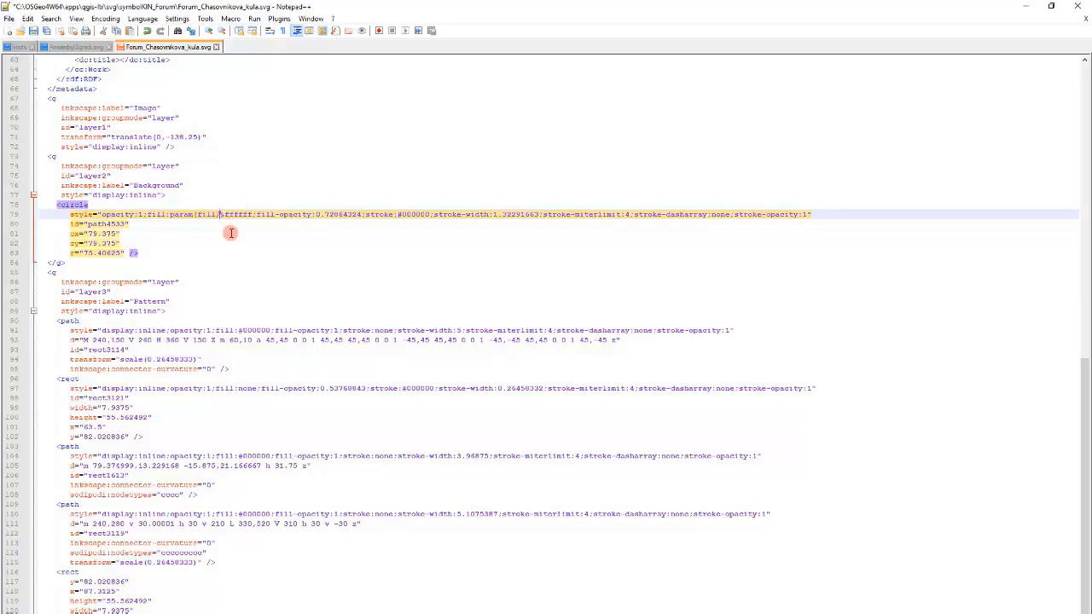
pyautogui.click(229, 242)
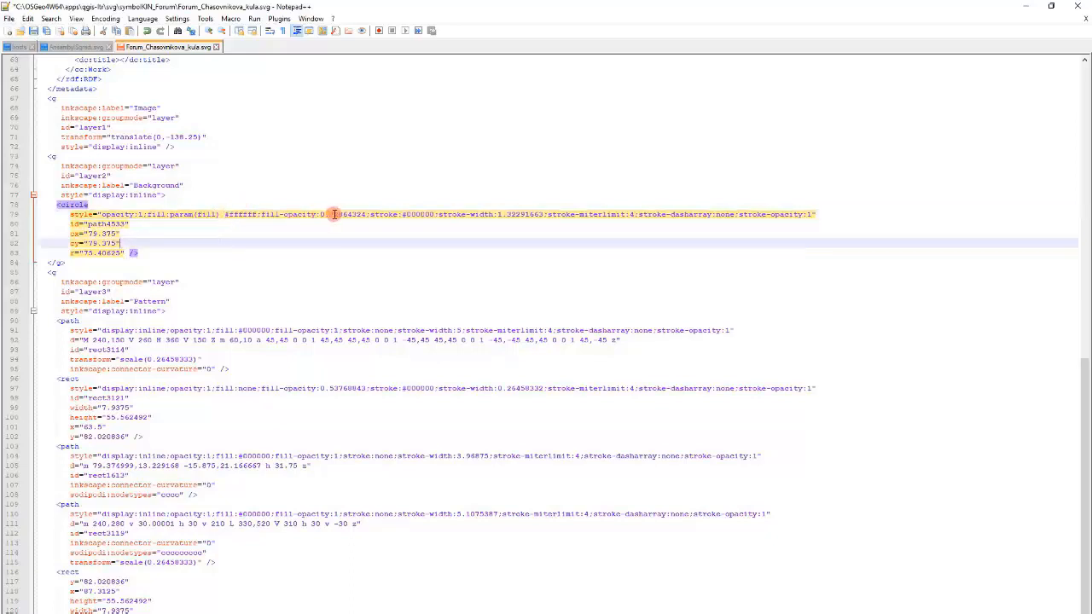
# Insert "param(outline)" before the #000000 stroke value in the background circle's style.
pyautogui.click(401, 215)
pyautogui.write('param(fill)')
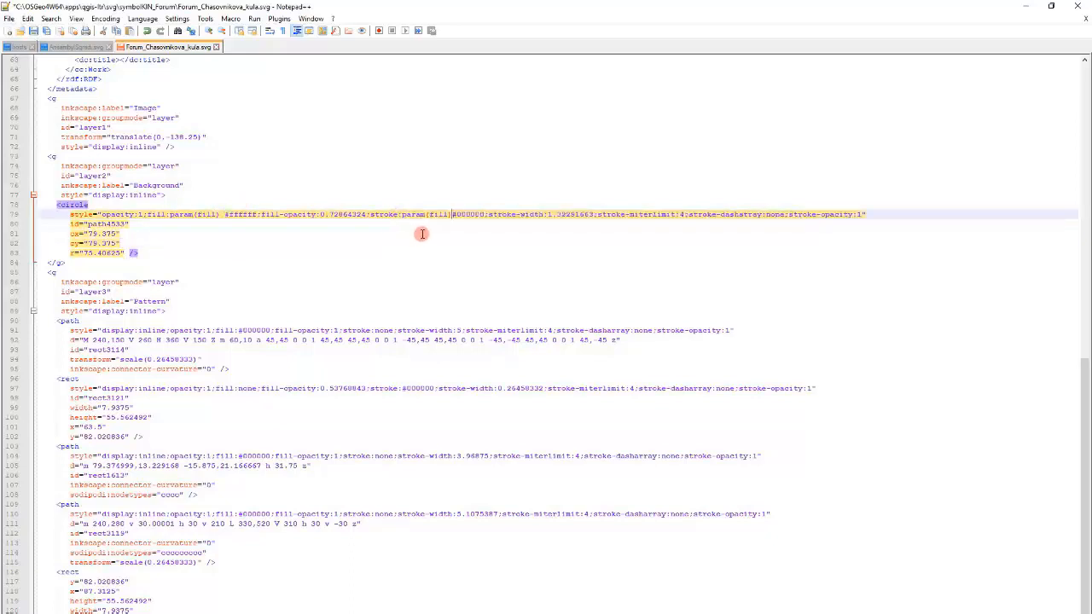
pyautogui.press('BackSpace')
pyautogui.press('BackSpace')
pyautogui.press('BackSpace')
pyautogui.press('BackSpace')
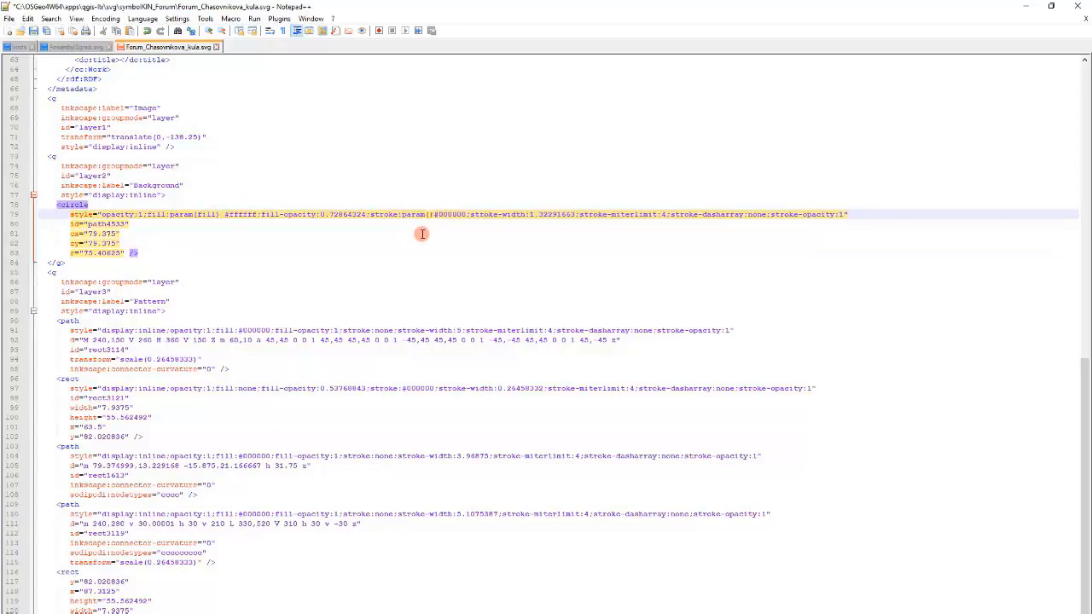
pyautogui.write('outline')
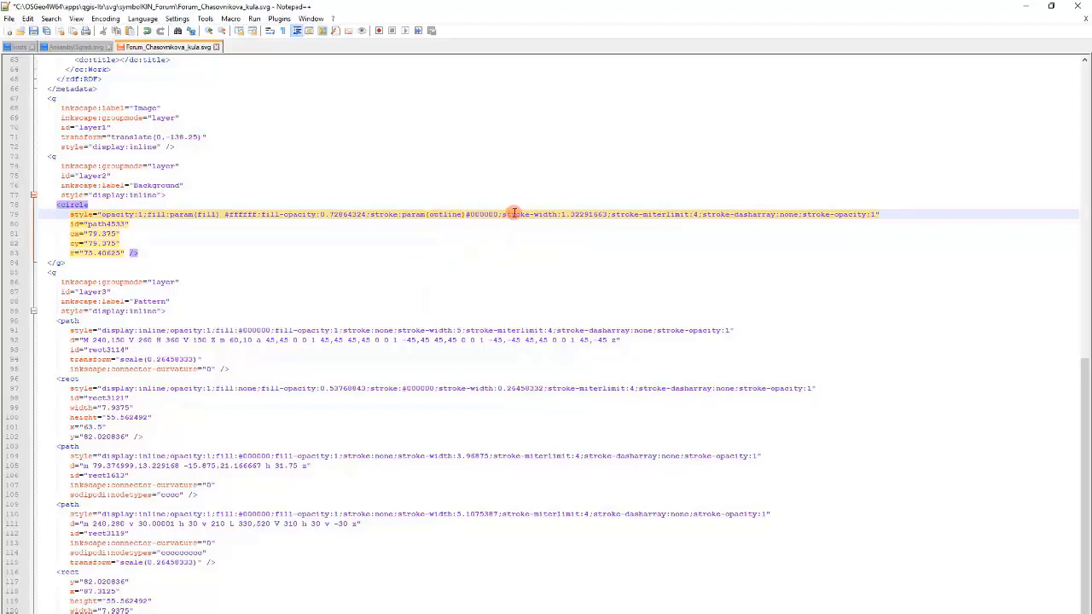
# Insert "param(outline-width) " before the 1.32291663 stroke-width value in the background circle's style.
pyautogui.click(563, 215)
pyautogui.write('param(fill)')
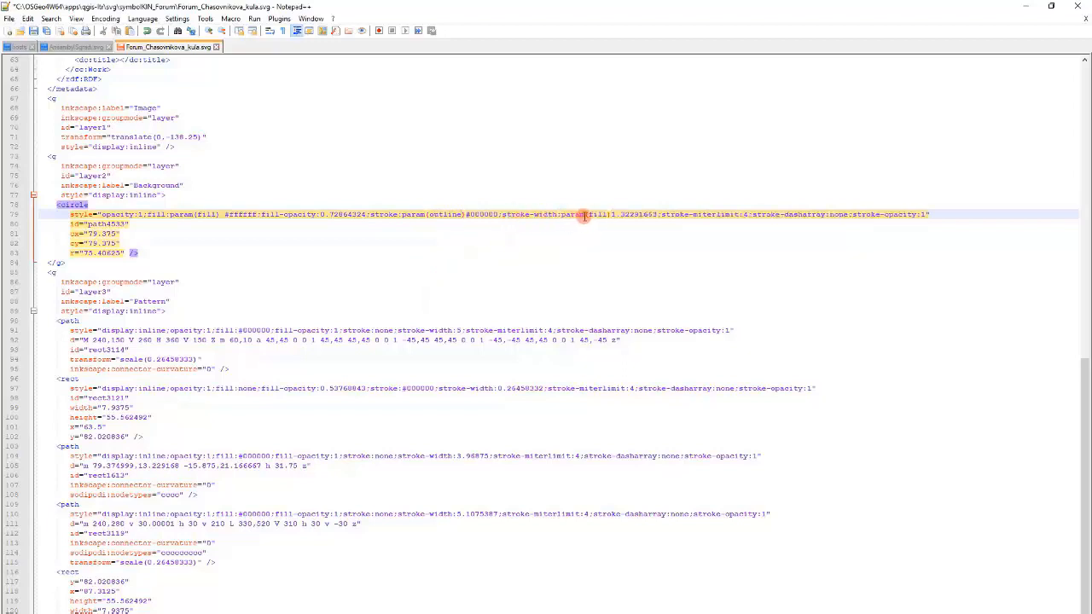
pyautogui.doubleClick(597, 214)
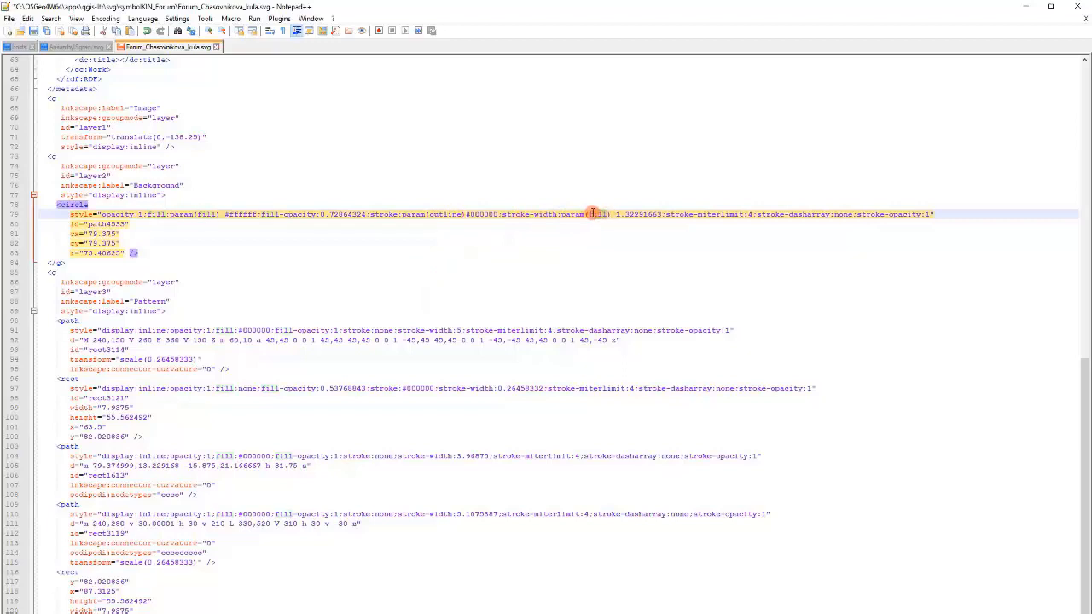
pyautogui.write('outl')
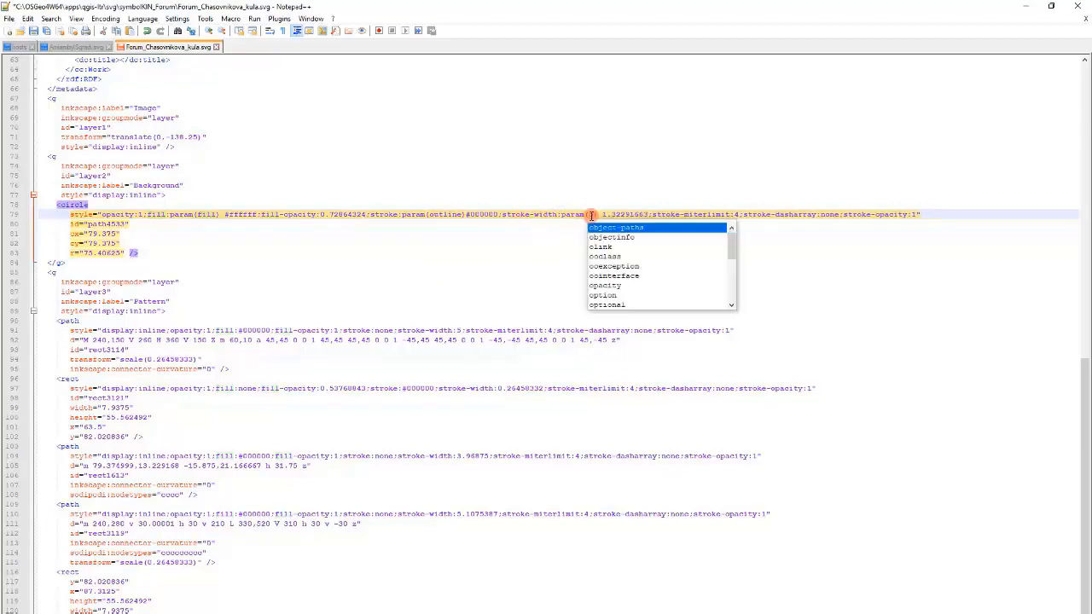
pyautogui.write('ine-width')
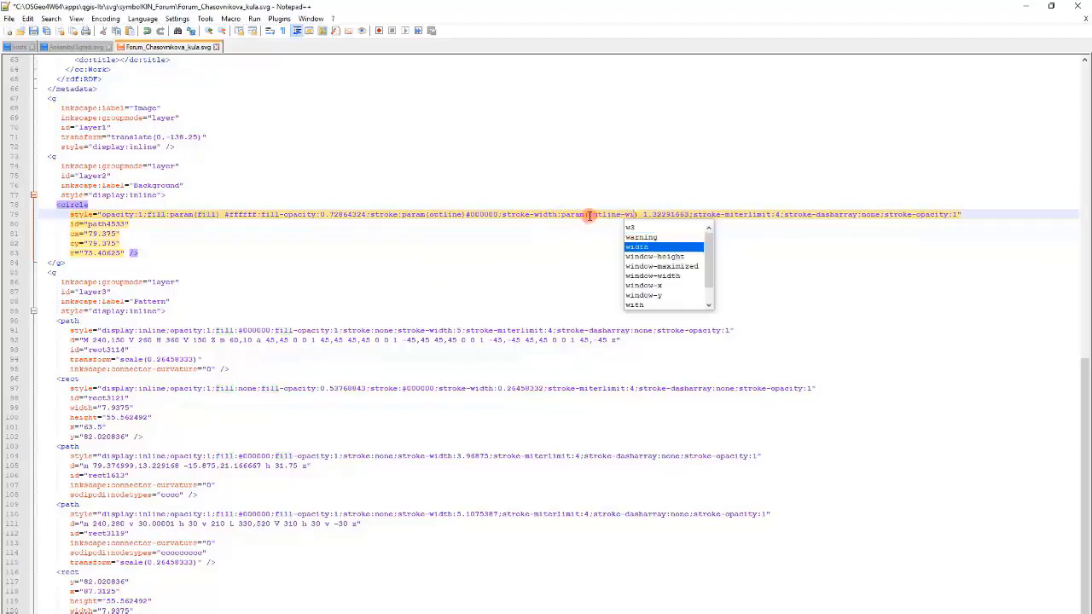
pyautogui.click(513, 262)
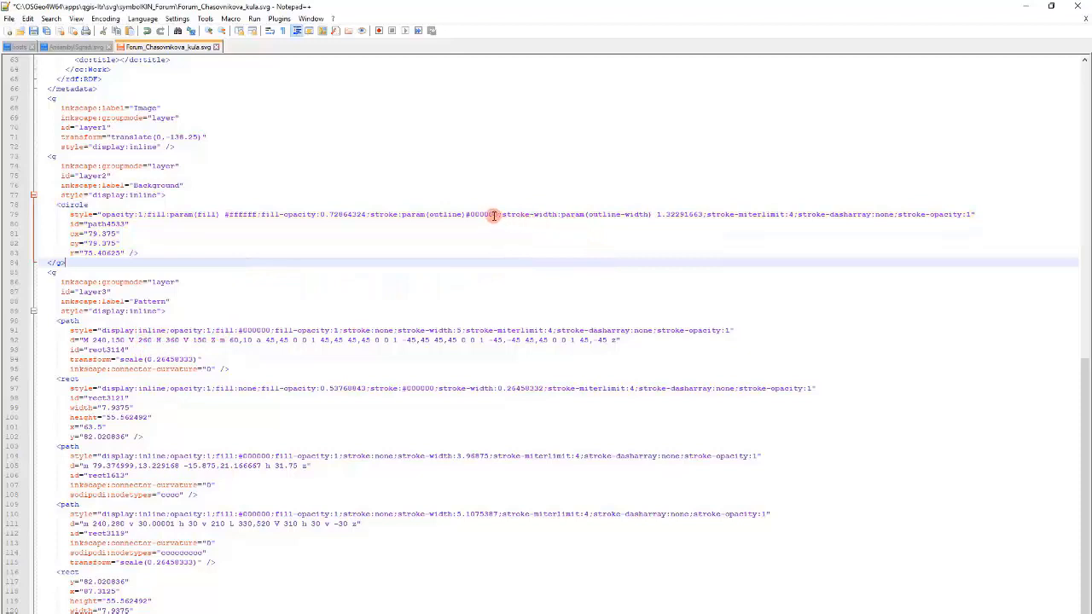
# Copy the param(outline) text from the background circle's stroke value.
pyautogui.moveTo(464, 213); pyautogui.dragTo(398, 214)
pyautogui.hotkey('ctrl', 'c')
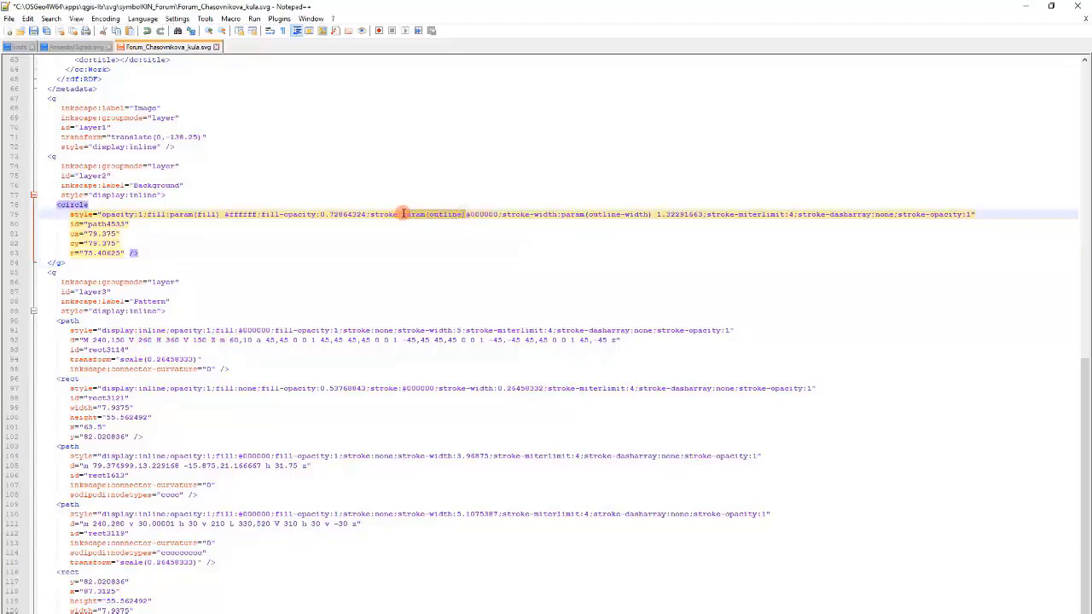
pyautogui.click(333, 254)
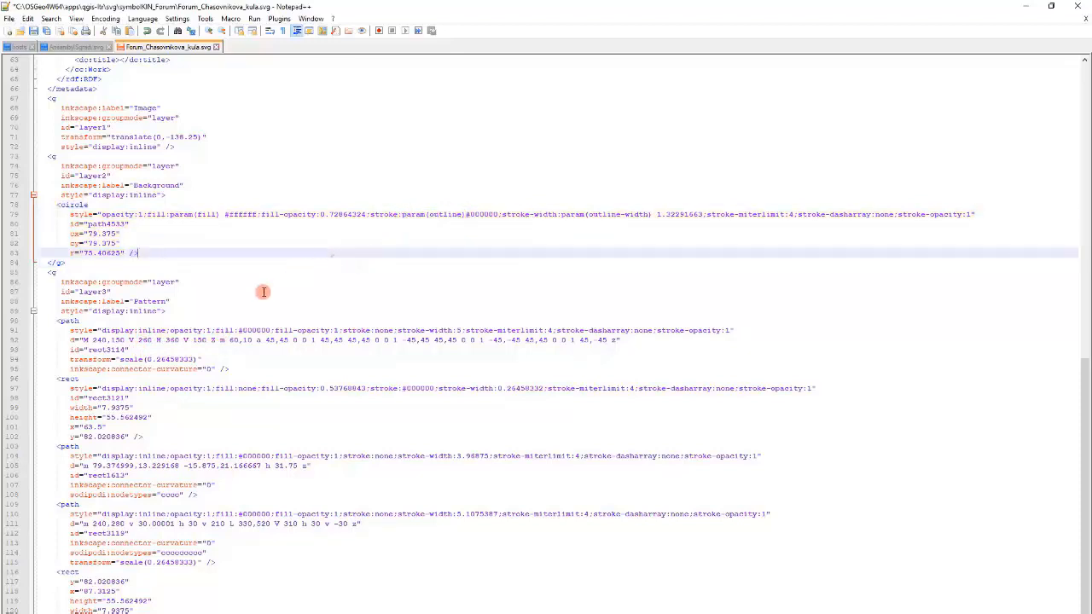
# Insert the copied param(outline) before the #000000 fill of the Pattern layer's first path and before the #000000 stroke of its first rectangle.
pyautogui.click(238, 330)
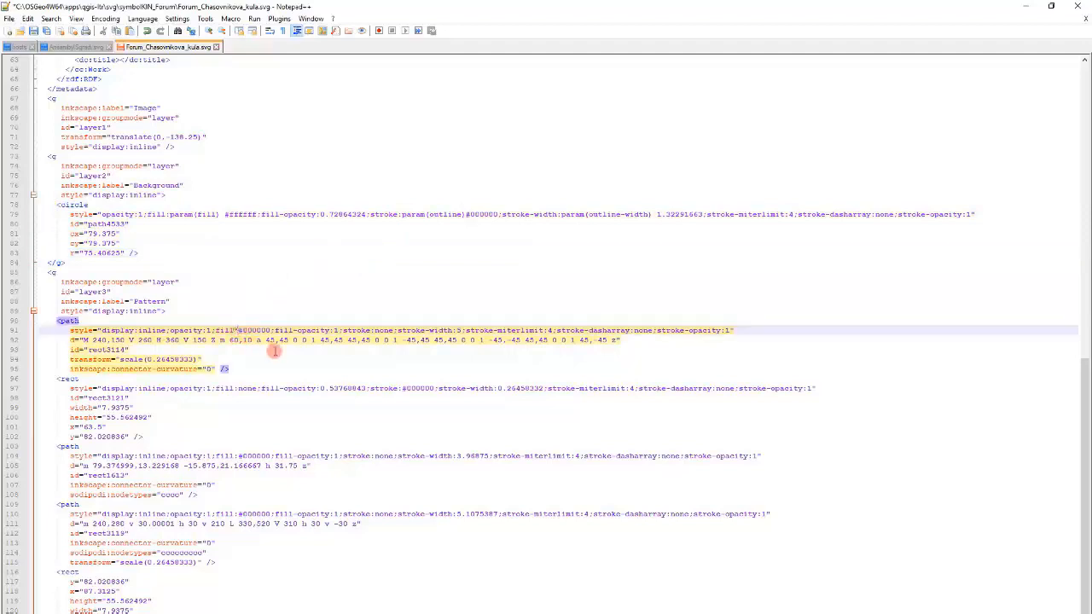
pyautogui.hotkey('ctrl', 'v')
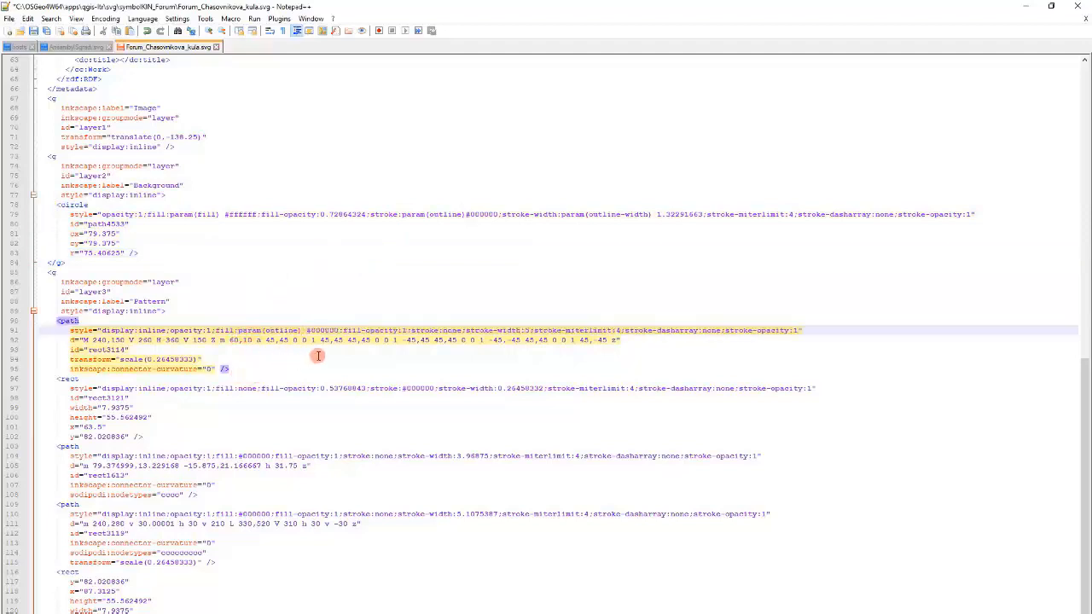
pyautogui.click(403, 388)
pyautogui.hotkey('ctrl', 'v')
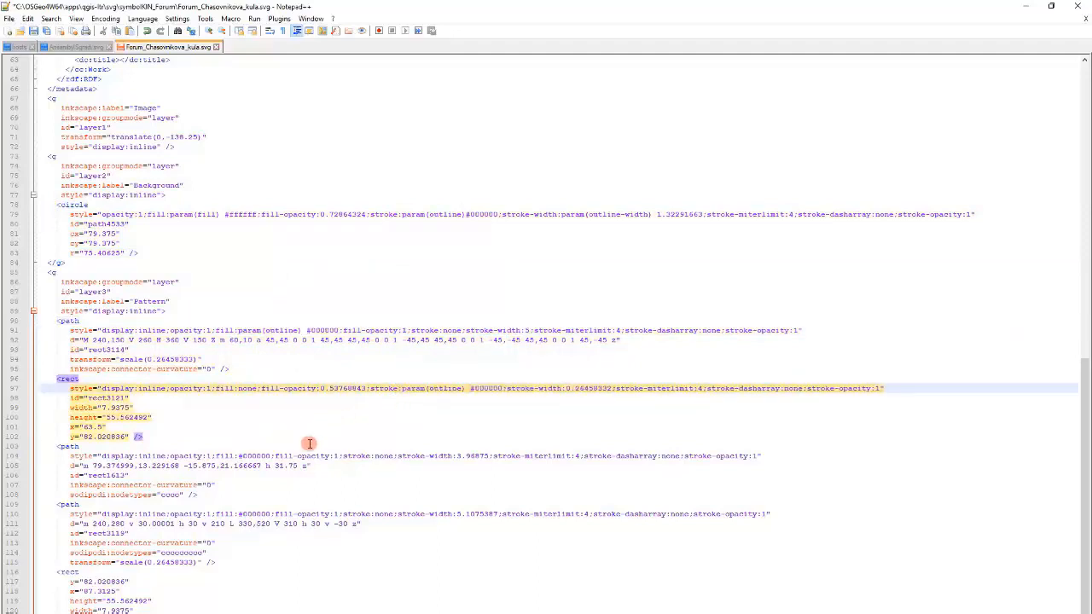
# Insert param(outline) before the #000000 fill values of the Pattern layer's second and third paths.
pyautogui.click(240, 455)
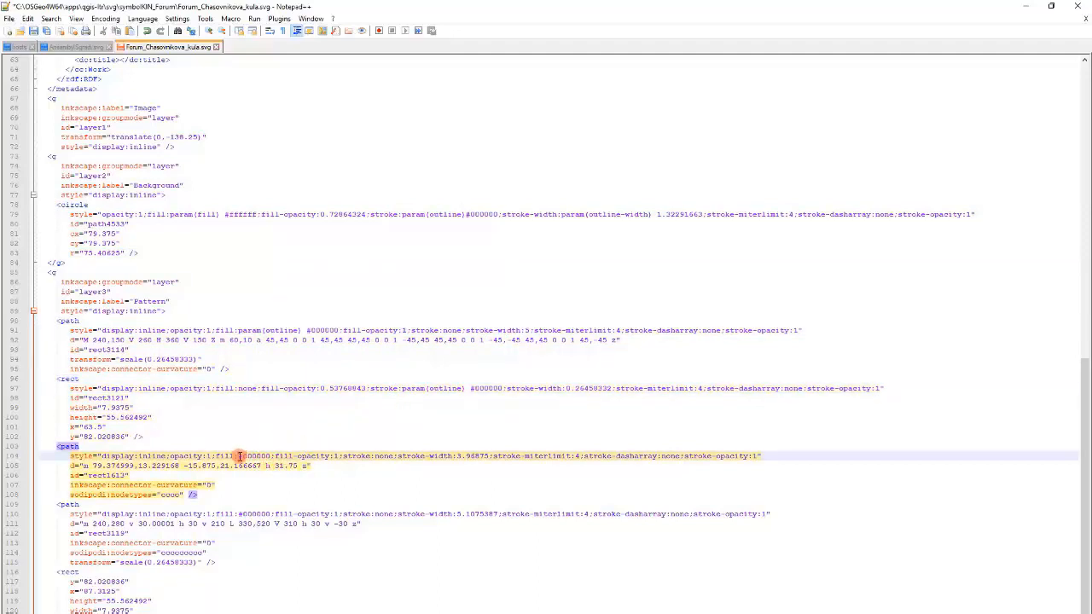
pyautogui.hotkey('ctrl', 'v')
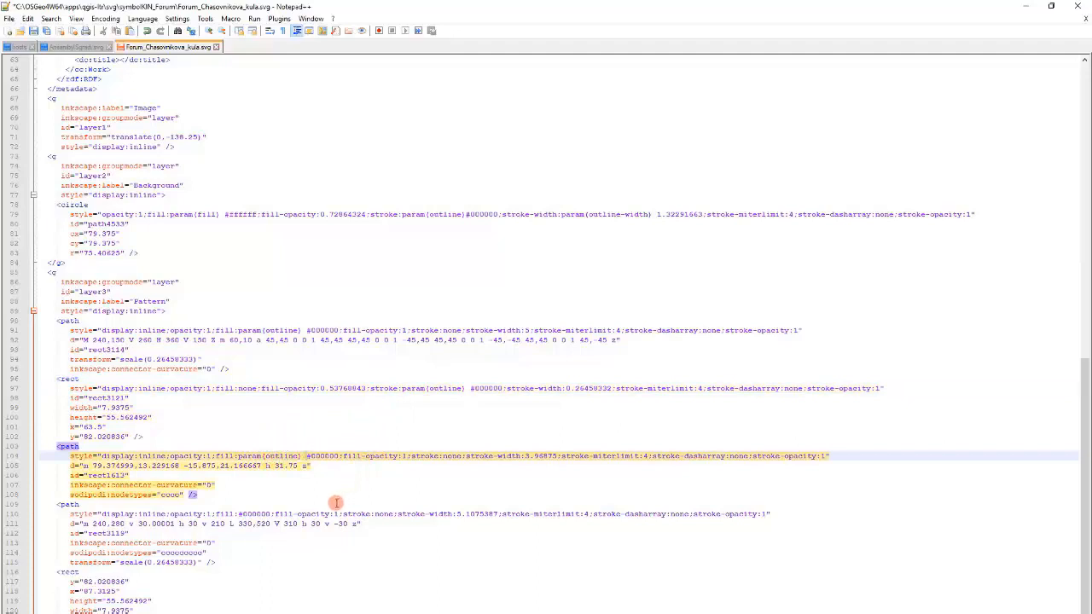
pyautogui.click(239, 515)
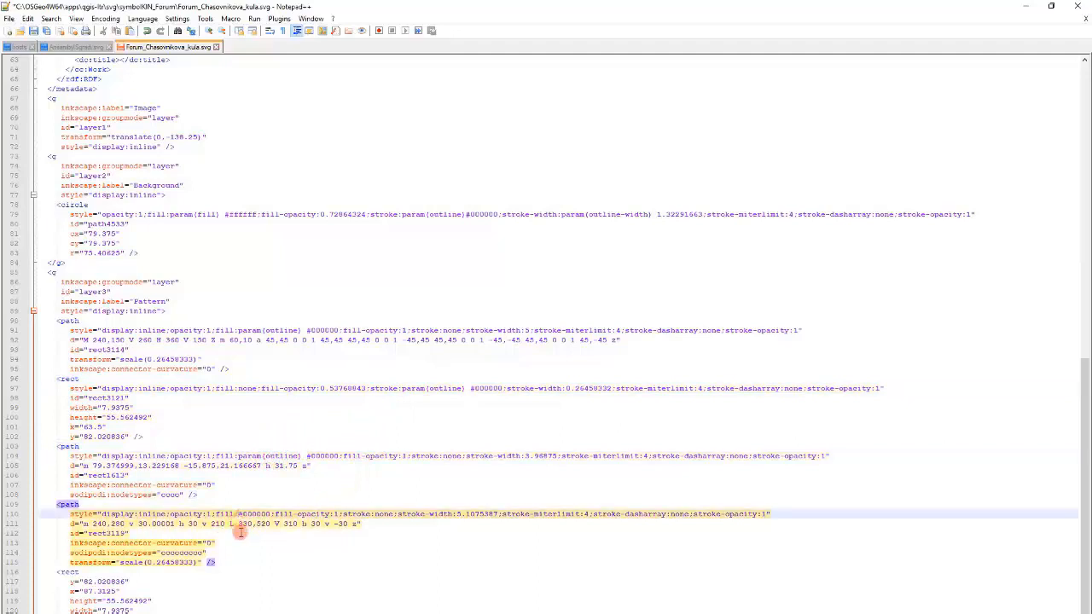
pyautogui.hotkey('ctrl', 'v')
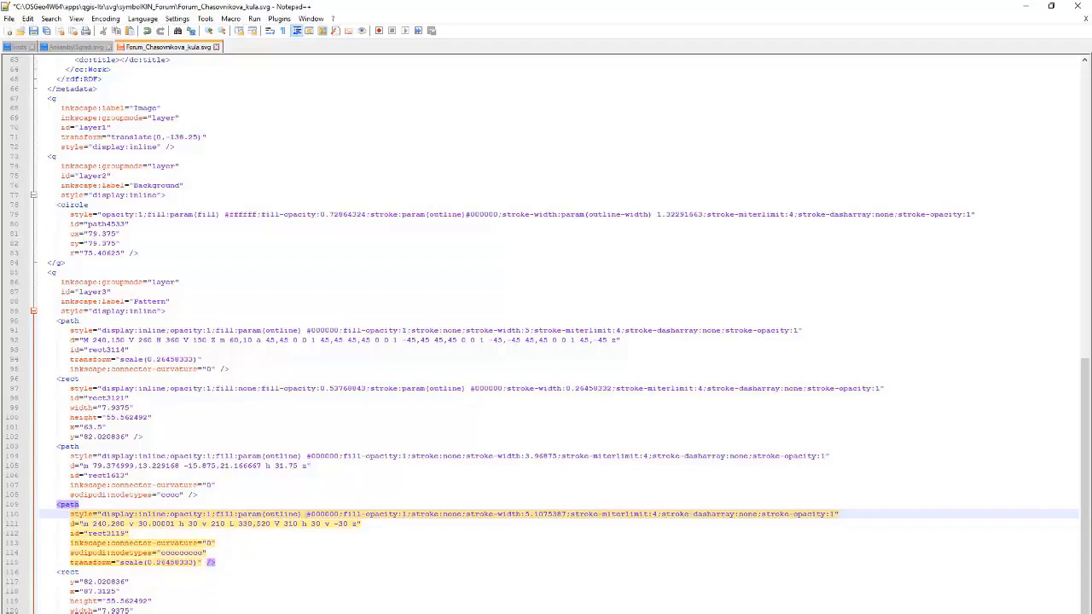
pyautogui.click(402, 612)
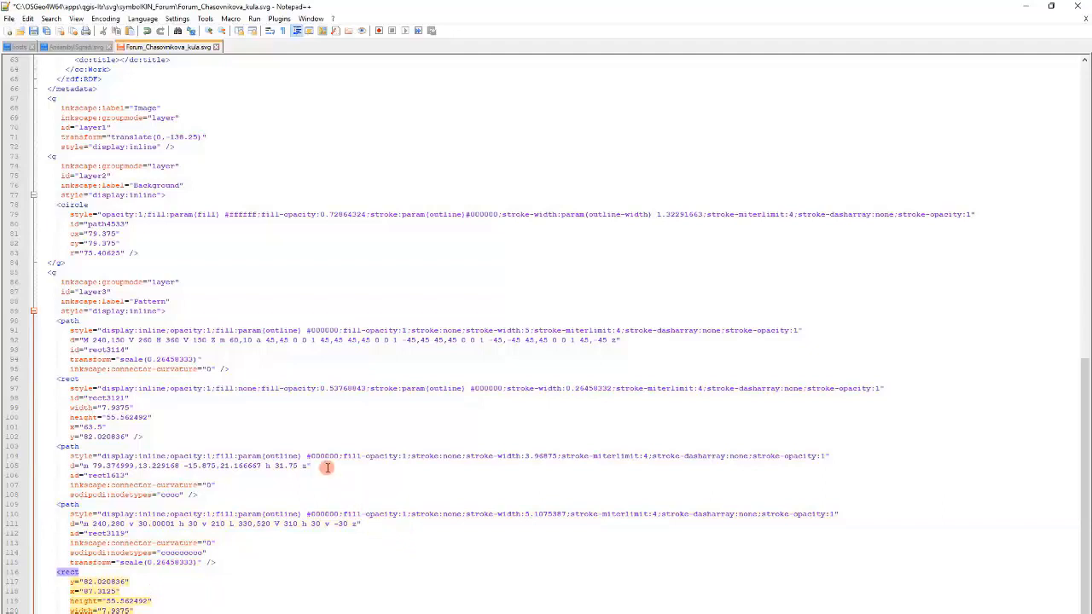
pyautogui.click(204, 406)
# Close Forum_Chasovnikova_kula.svg and open Forum_Uchilishte.svg from the symbolKIN_Forum folder to review its param() style code.
pyautogui.click(217, 47)
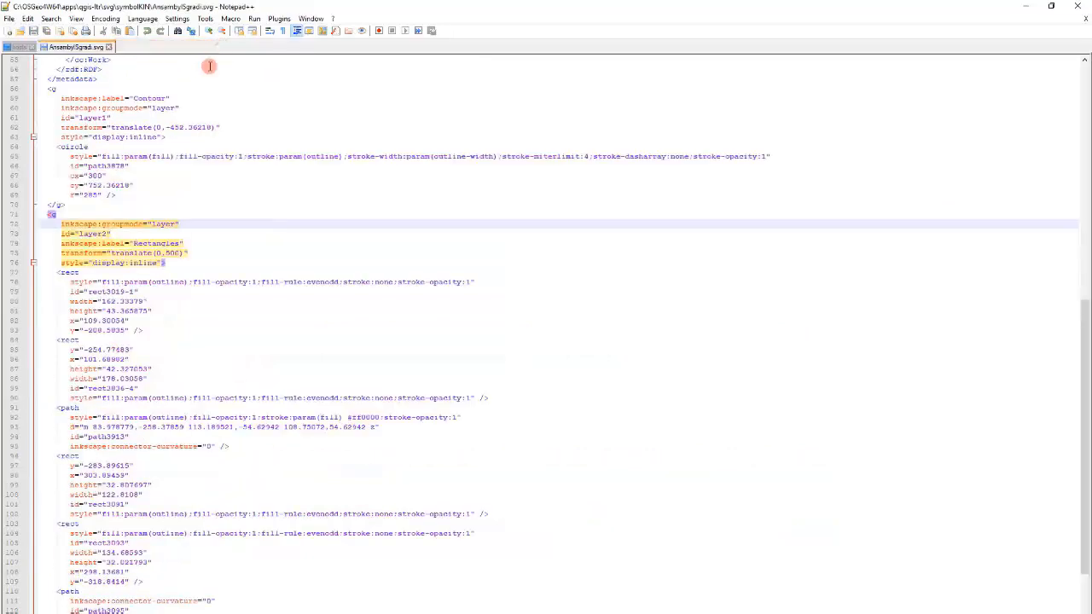
pyautogui.hotkey('ctrl', 'o')
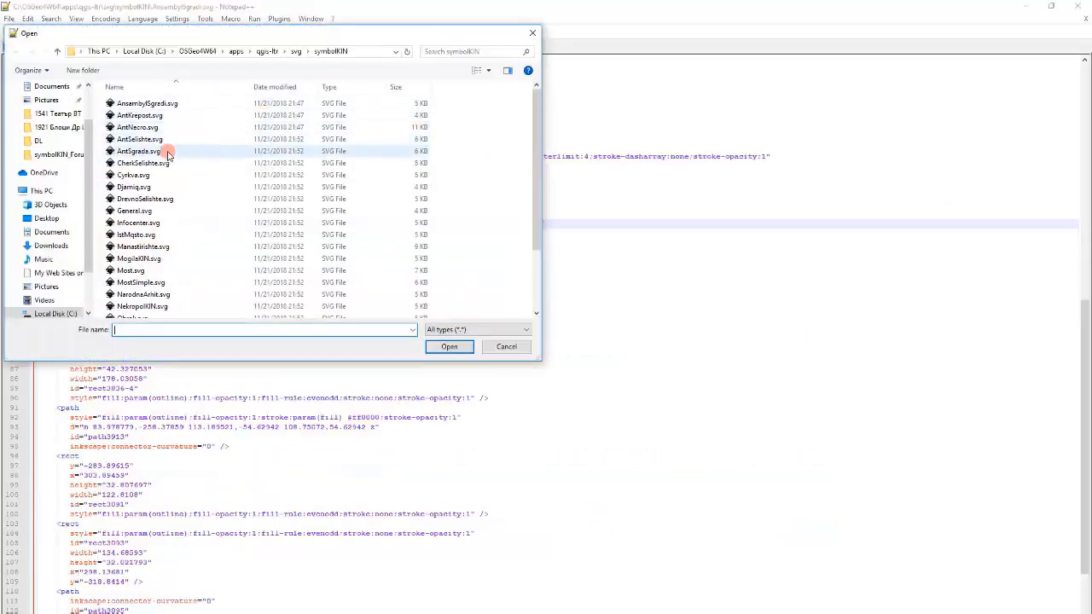
pyautogui.click(295, 52)
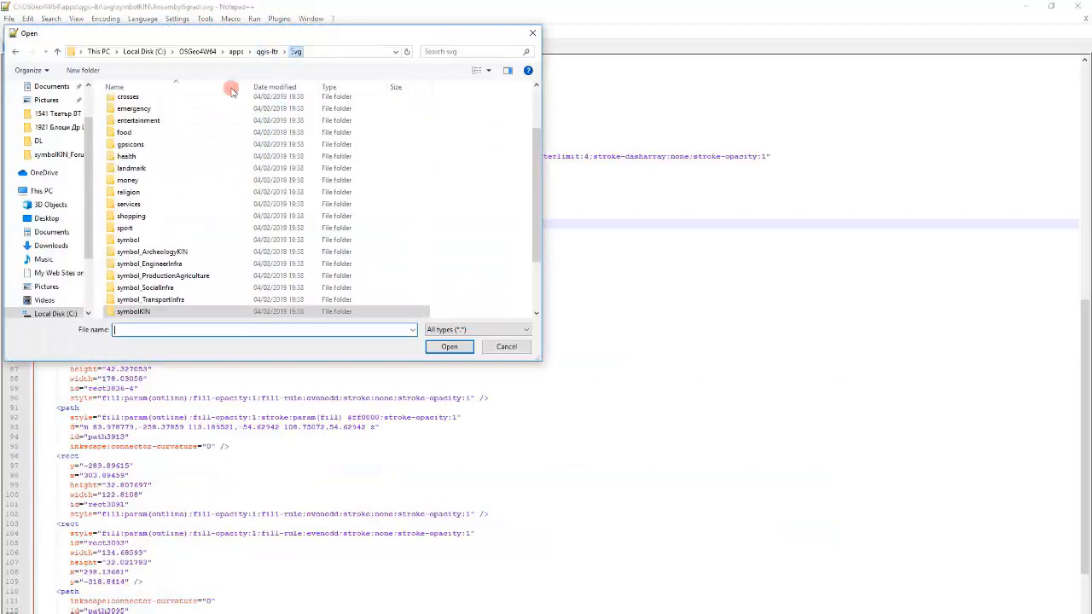
pyautogui.doubleClick(162, 253)
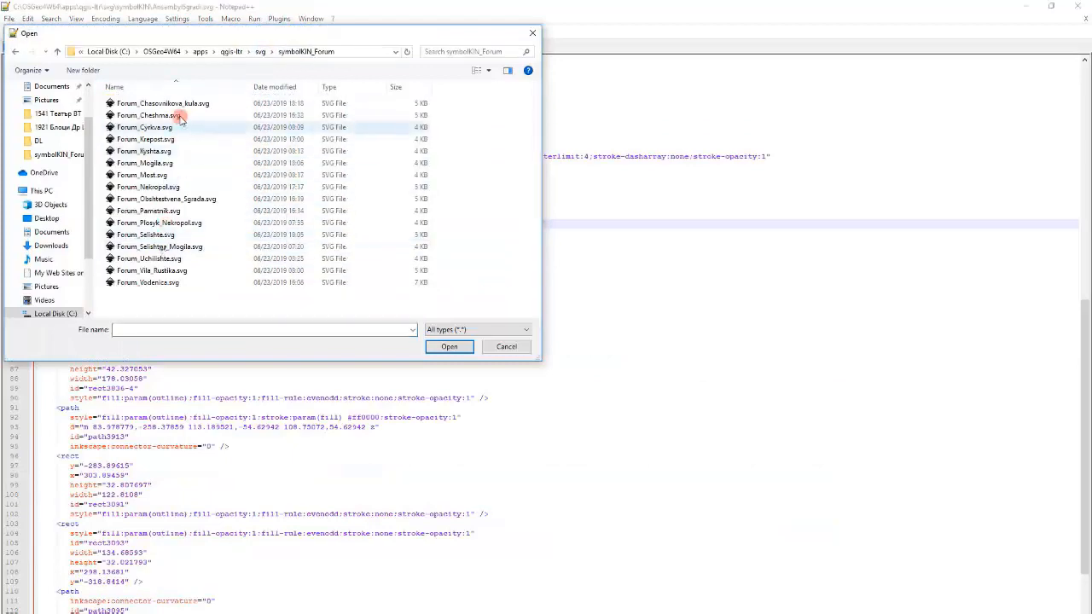
pyautogui.doubleClick(177, 115)
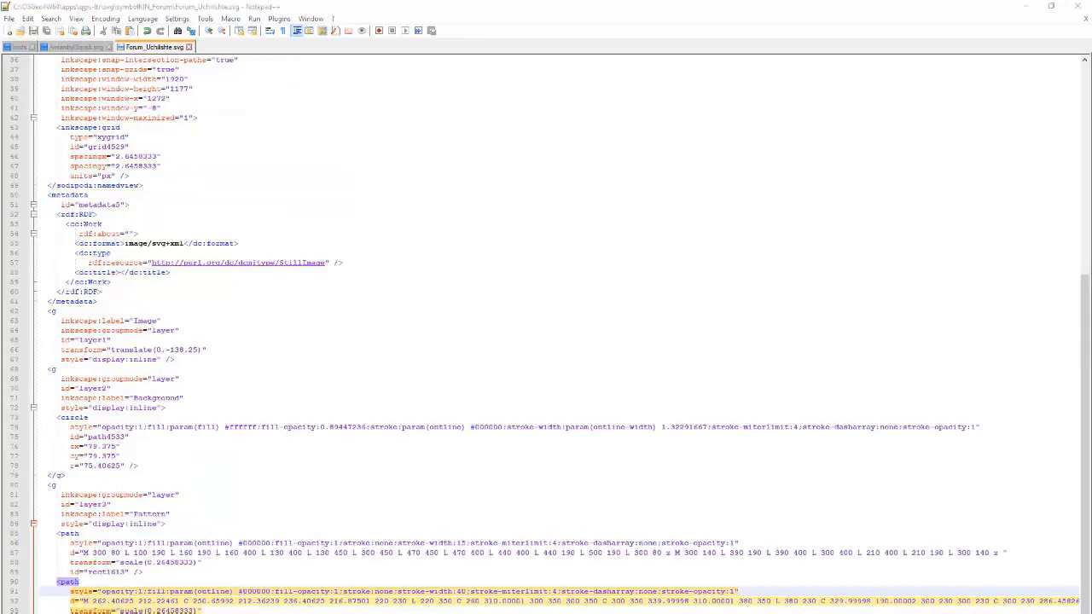
pyautogui.click(285, 512)
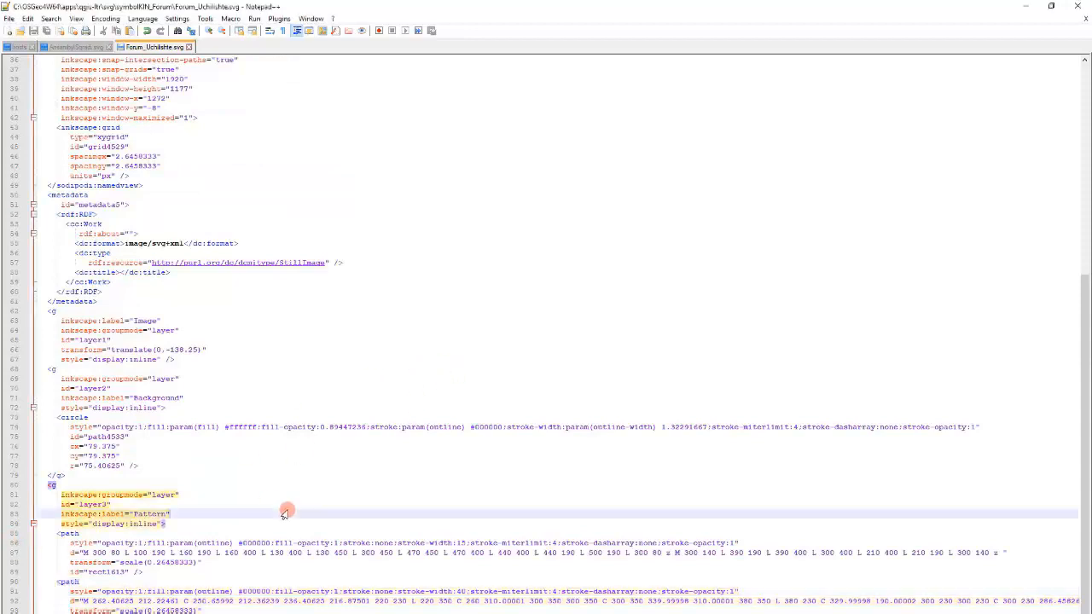
# Close the text editor and, in QGIS, open the SVG marker settings of the Антична крепост category in the Обекти_НКН layer's style.
pyautogui.click(1078, 6)
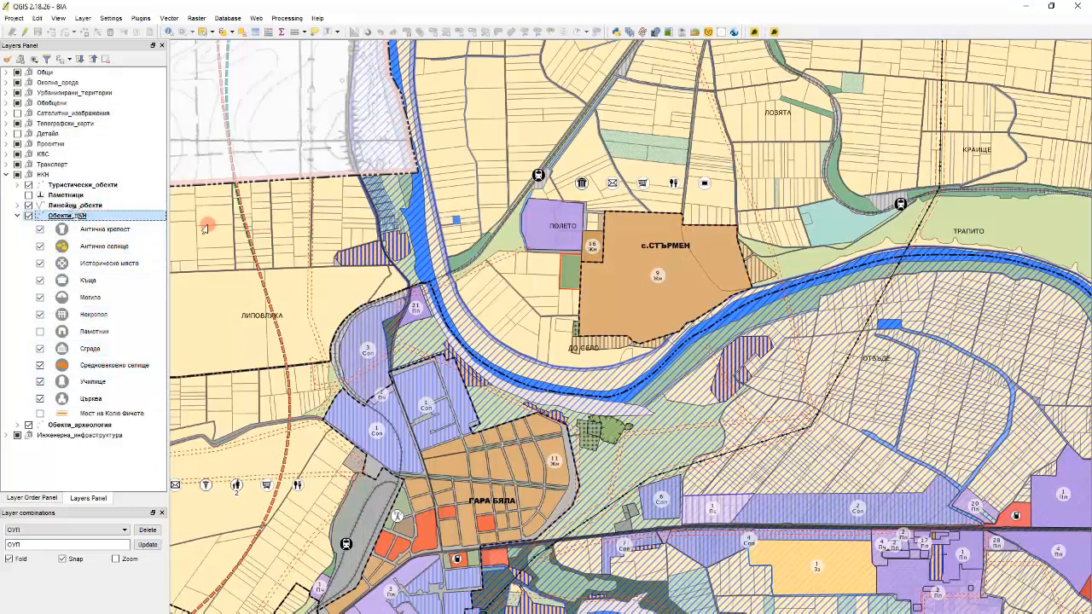
pyautogui.doubleClick(73, 215)
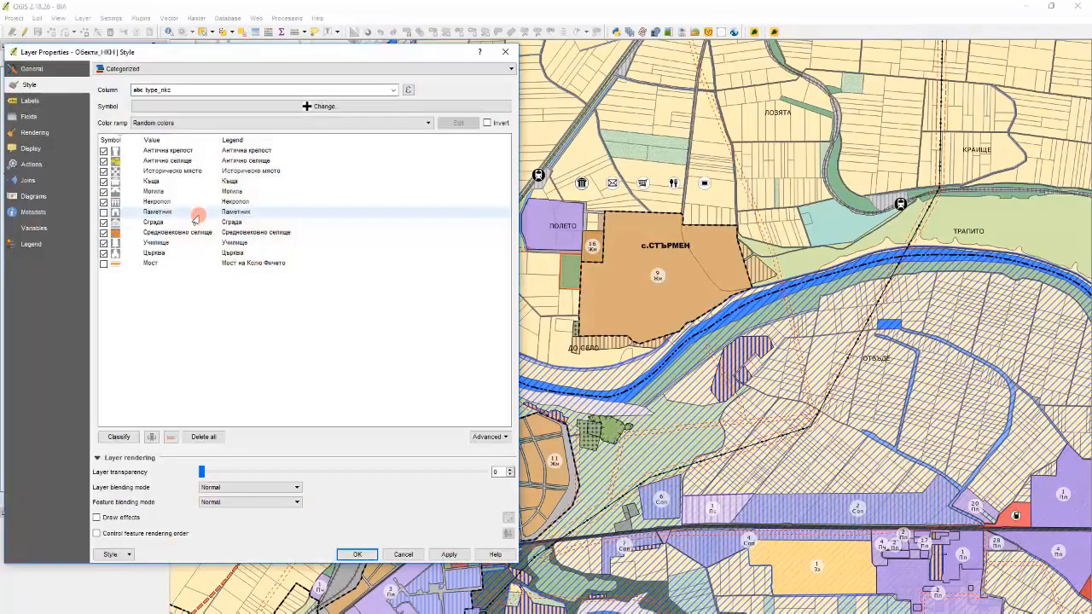
pyautogui.click(104, 153)
pyautogui.doubleClick(113, 152)
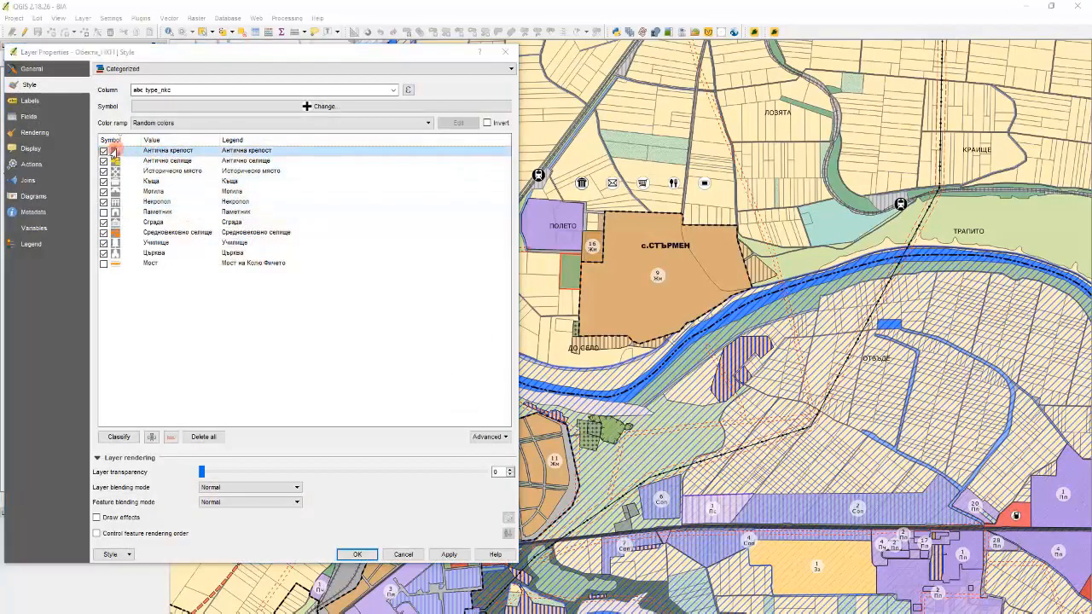
pyautogui.click(495, 261)
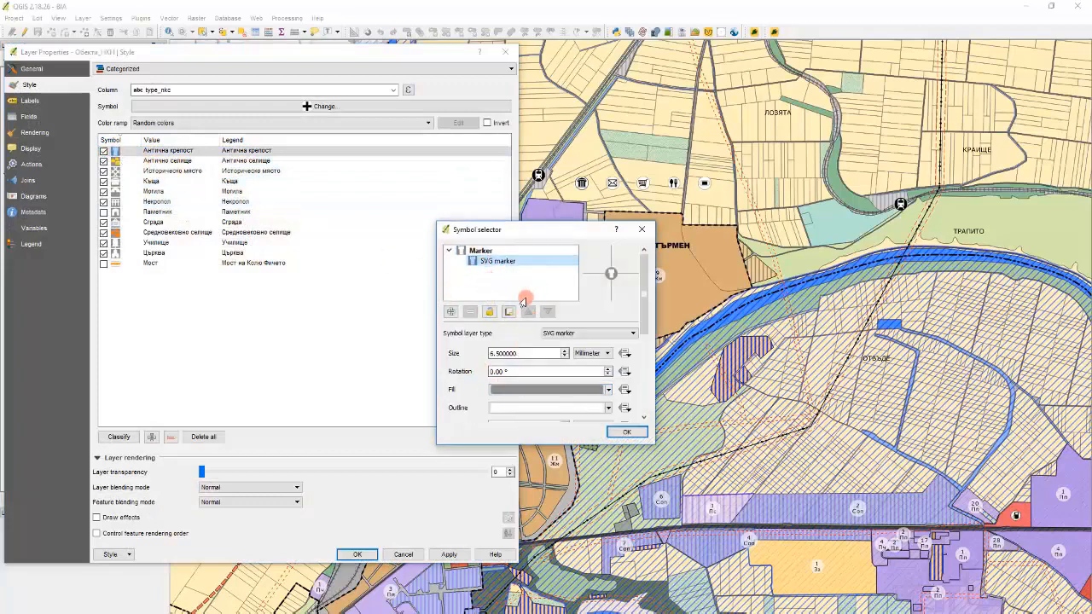
# Enlarge the symbol selector and replace the marker's image with the Forum_Krepost.svg symbol from the symbolKIN_Forum group.
pyautogui.scroll(-5, 461, 380)
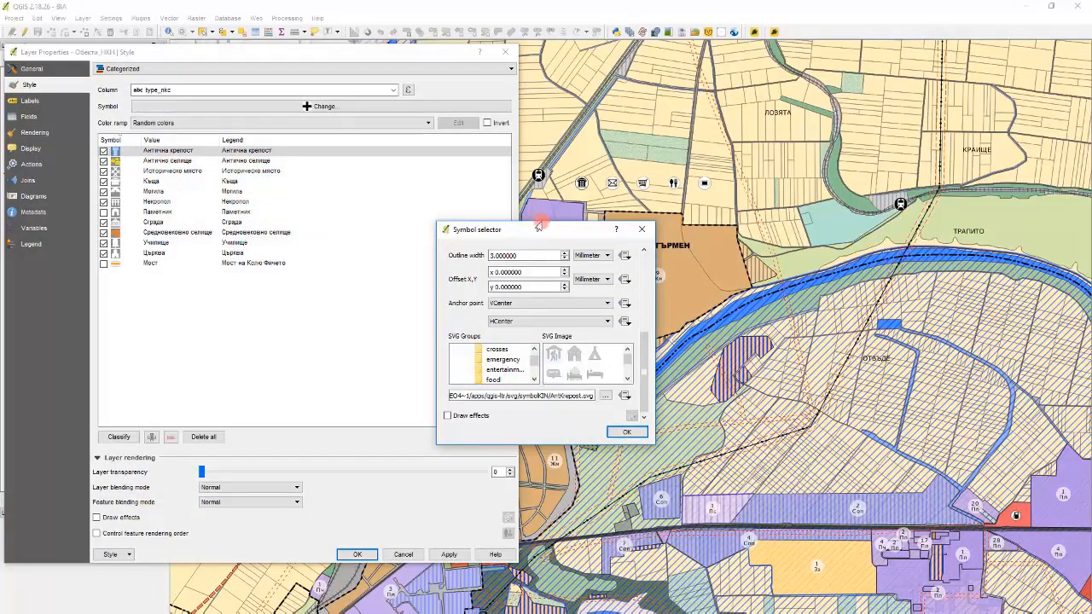
pyautogui.moveTo(538, 225); pyautogui.dragTo(592, 49)
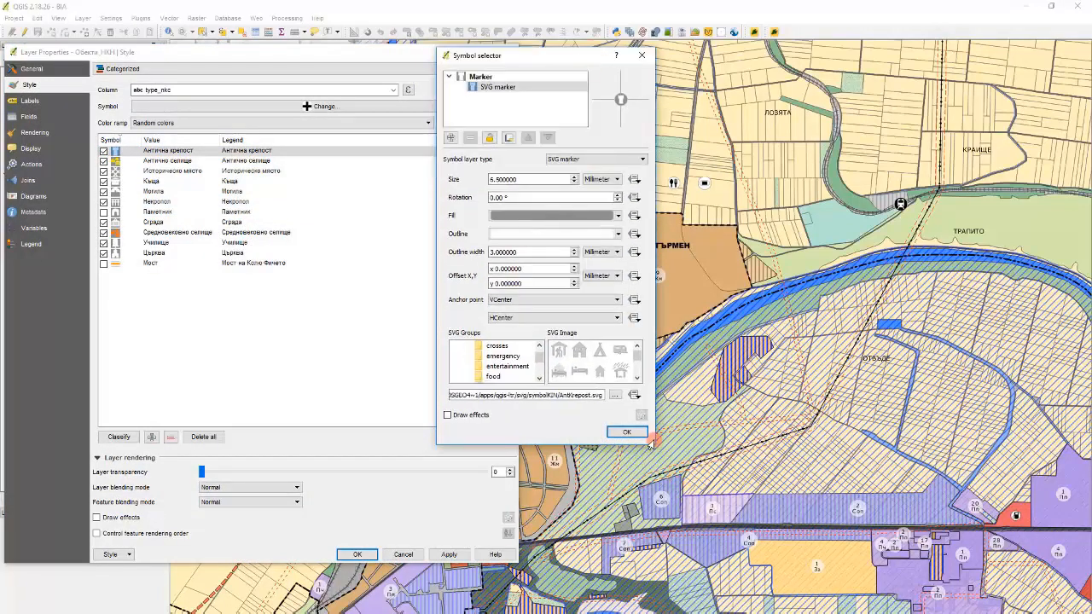
pyautogui.moveTo(653, 443); pyautogui.dragTo(777, 443)
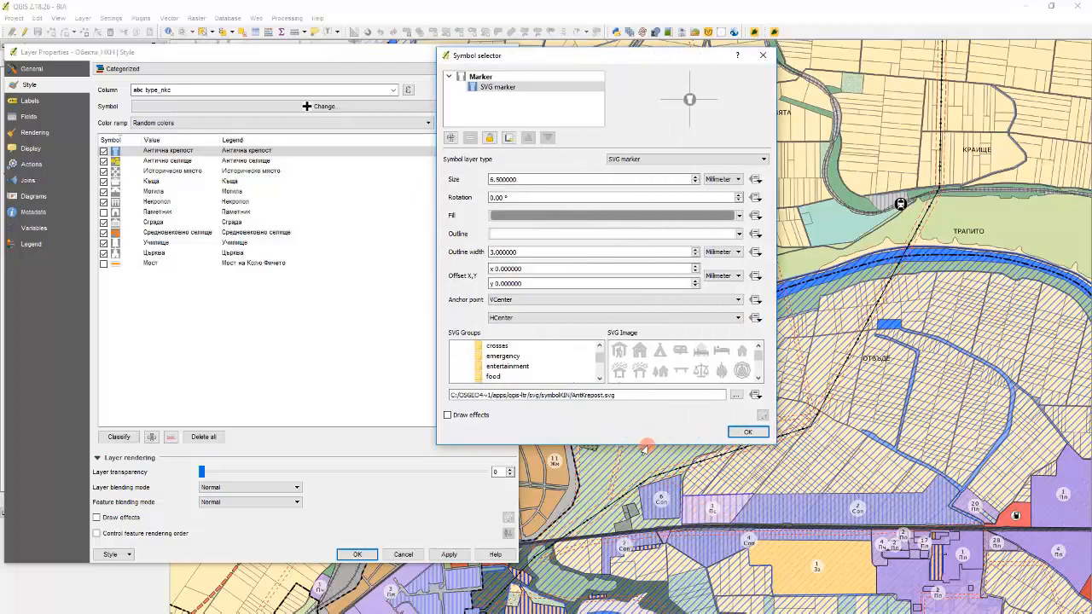
pyautogui.moveTo(646, 445); pyautogui.dragTo(646, 611)
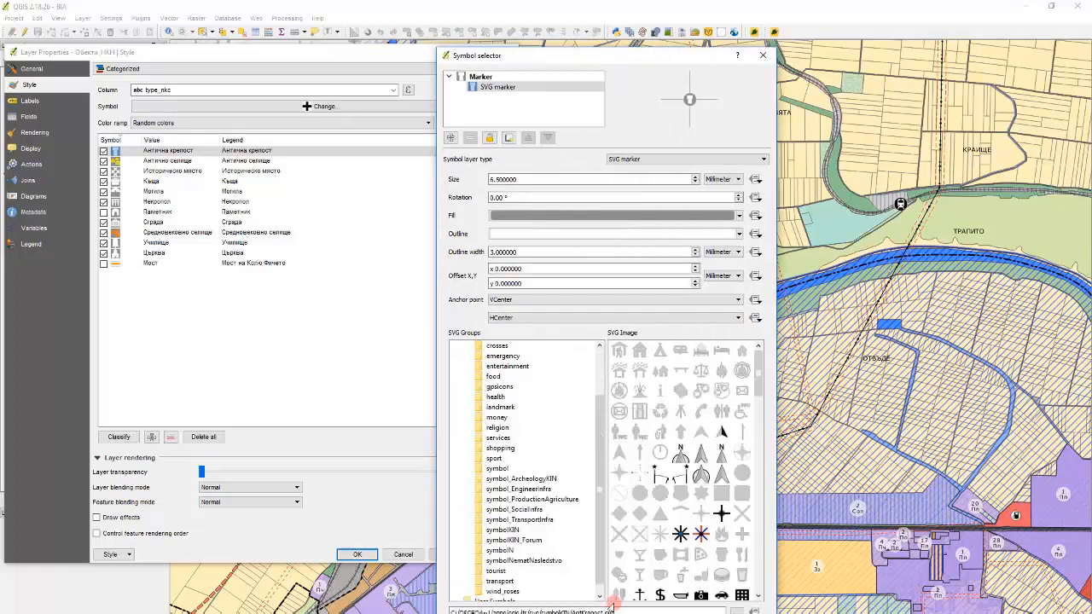
pyautogui.click(540, 541)
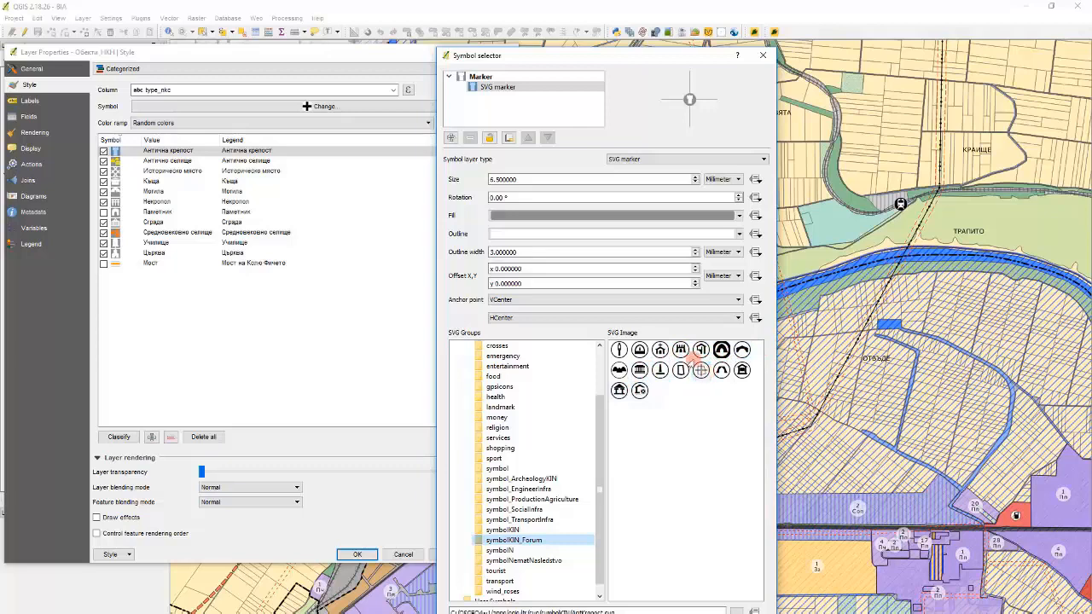
pyautogui.click(680, 350)
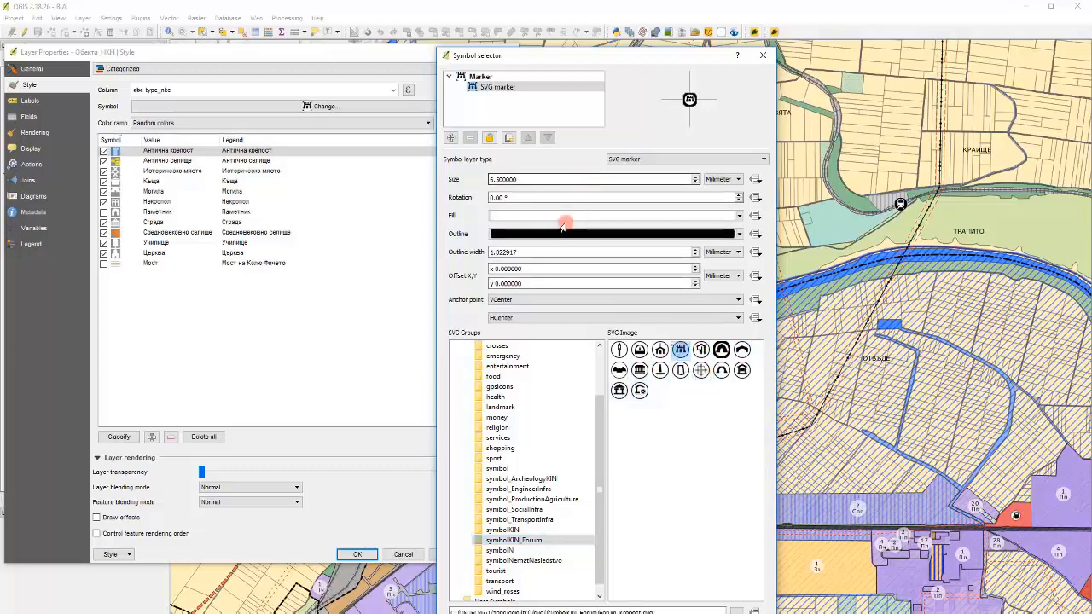
# Switch the marker's outline width unit to Pixels and set the outline width to 1.
pyautogui.doubleClick(512, 253)
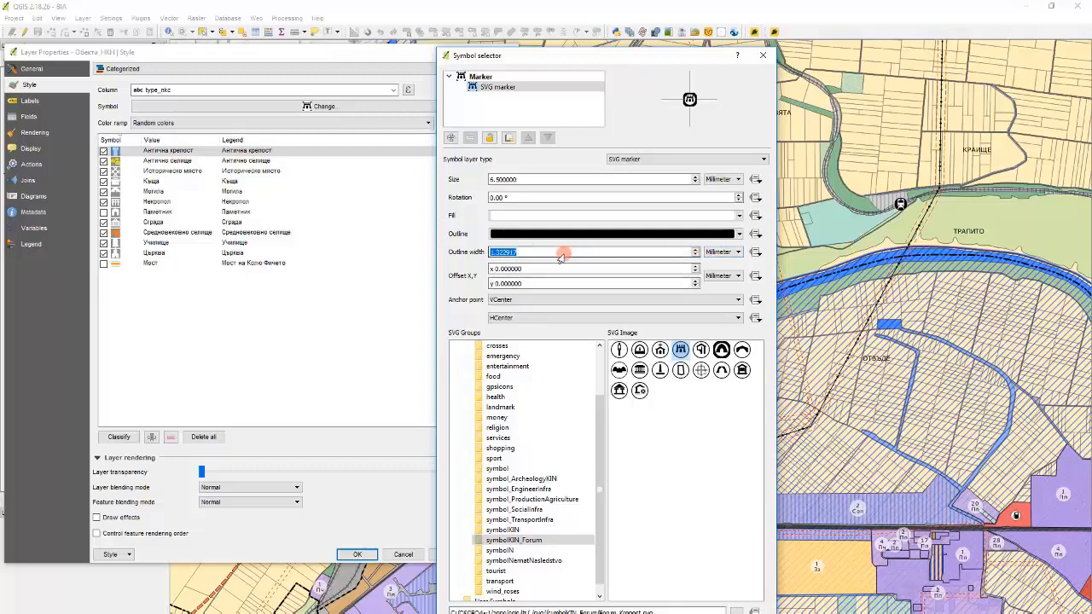
pyautogui.click(721, 252)
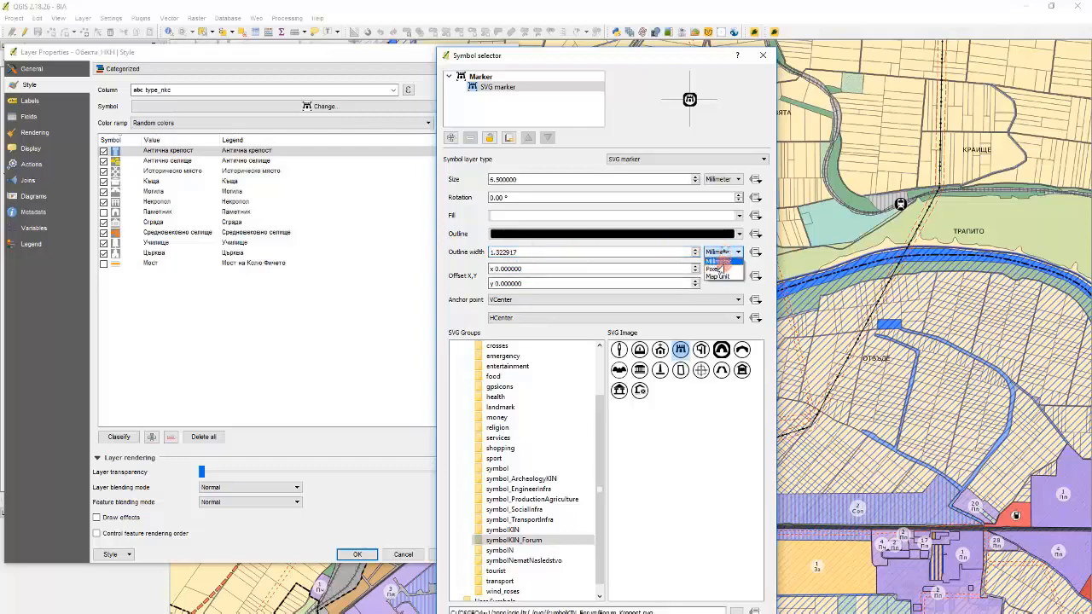
pyautogui.click(718, 270)
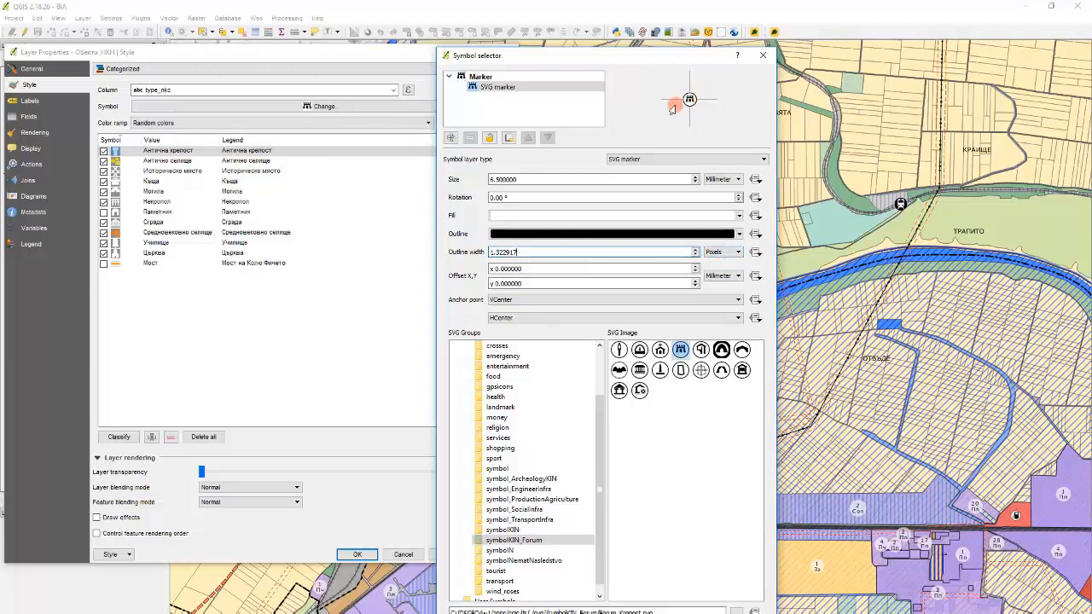
pyautogui.moveTo(519, 251); pyautogui.dragTo(480, 245)
pyautogui.click(543, 273)
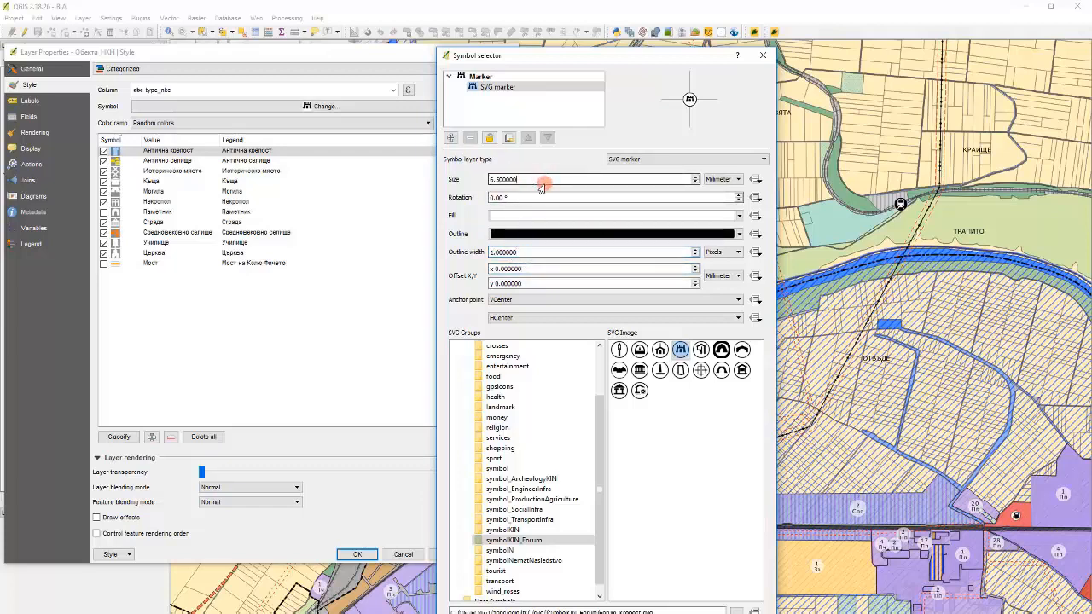
# Keep the marker's outline colour black and set its fill colour to yellow, #ffff00.
pyautogui.click(512, 234)
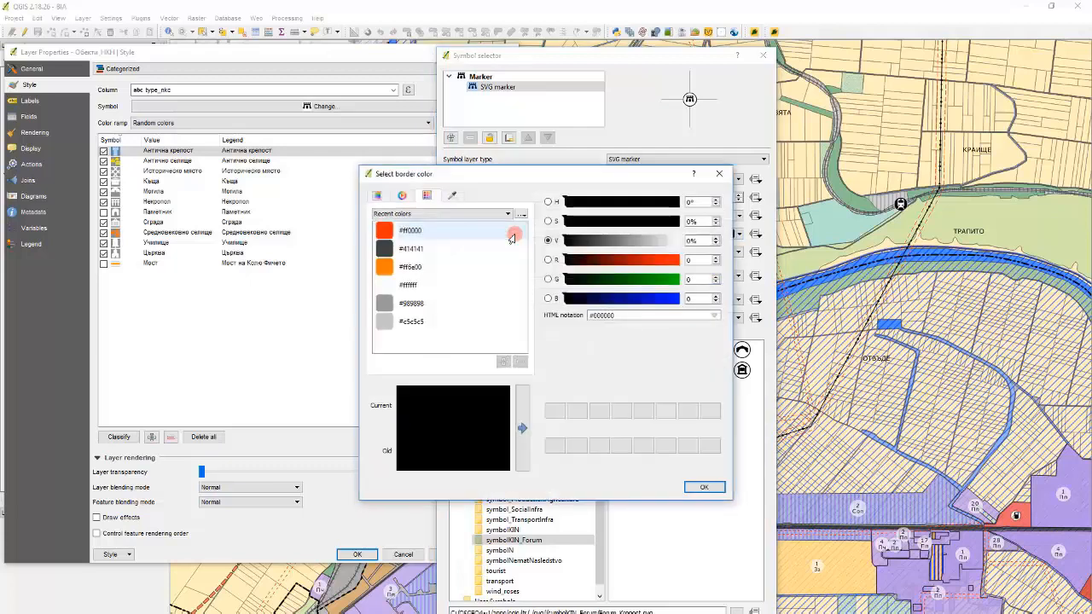
pyautogui.click(700, 487)
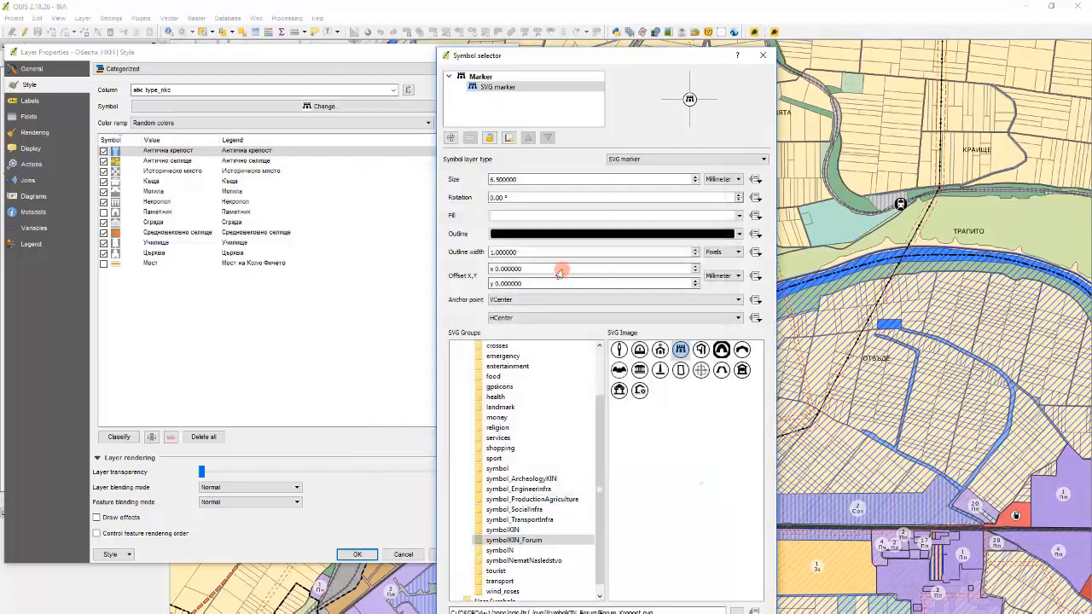
pyautogui.click(552, 218)
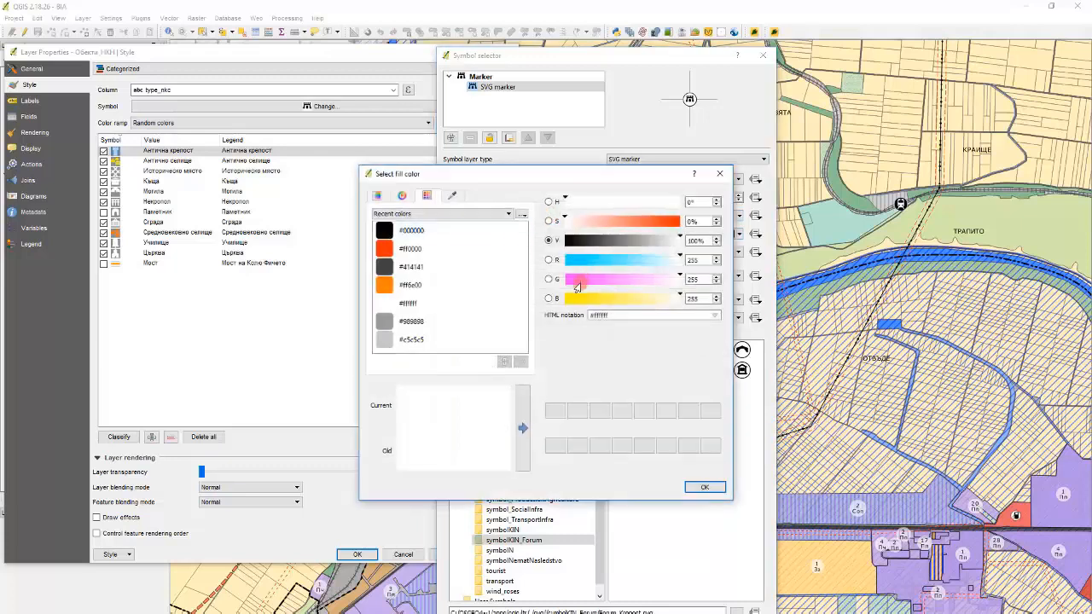
pyautogui.moveTo(578, 298); pyautogui.dragTo(529, 303)
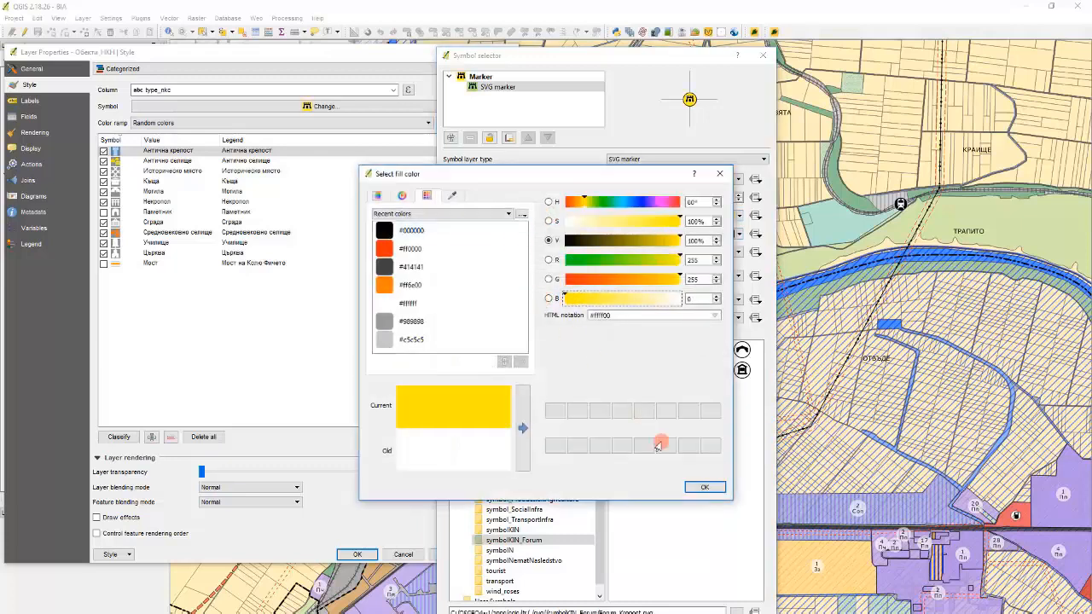
pyautogui.click(705, 486)
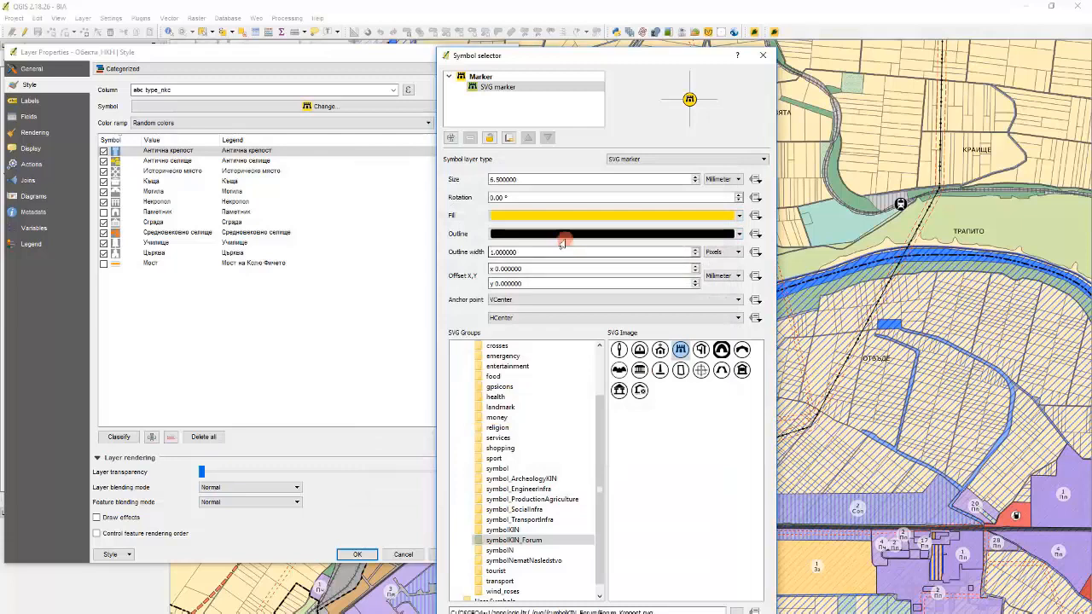
# Set the Антична крепост marker's outline to grey #808080 with a 50% brightness value and accept the symbol.
pyautogui.click(564, 239)
pyautogui.click(617, 247)
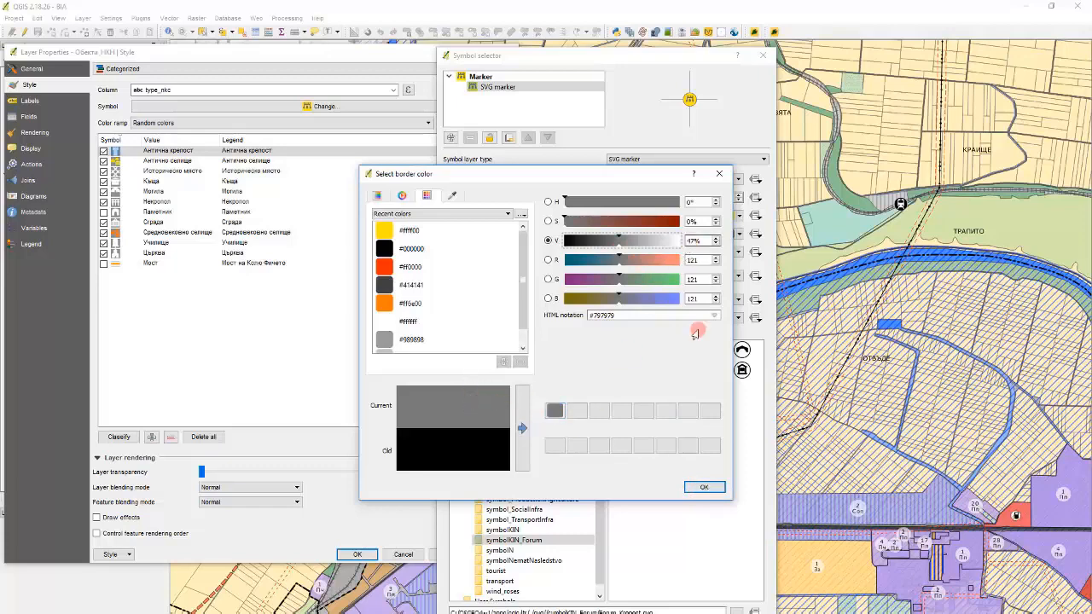
pyautogui.write('50')
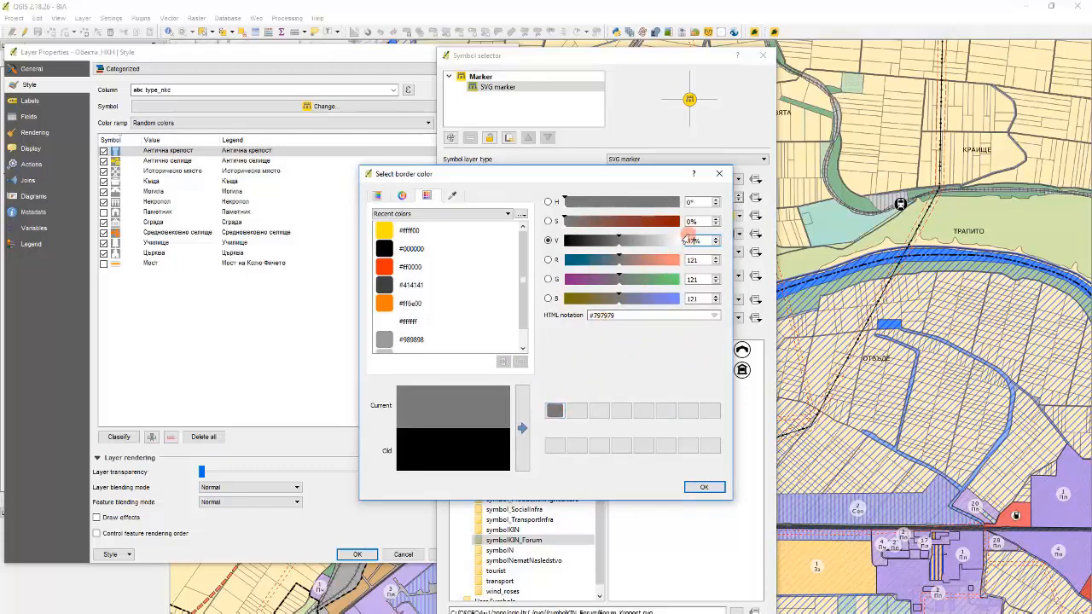
pyautogui.click(622, 238)
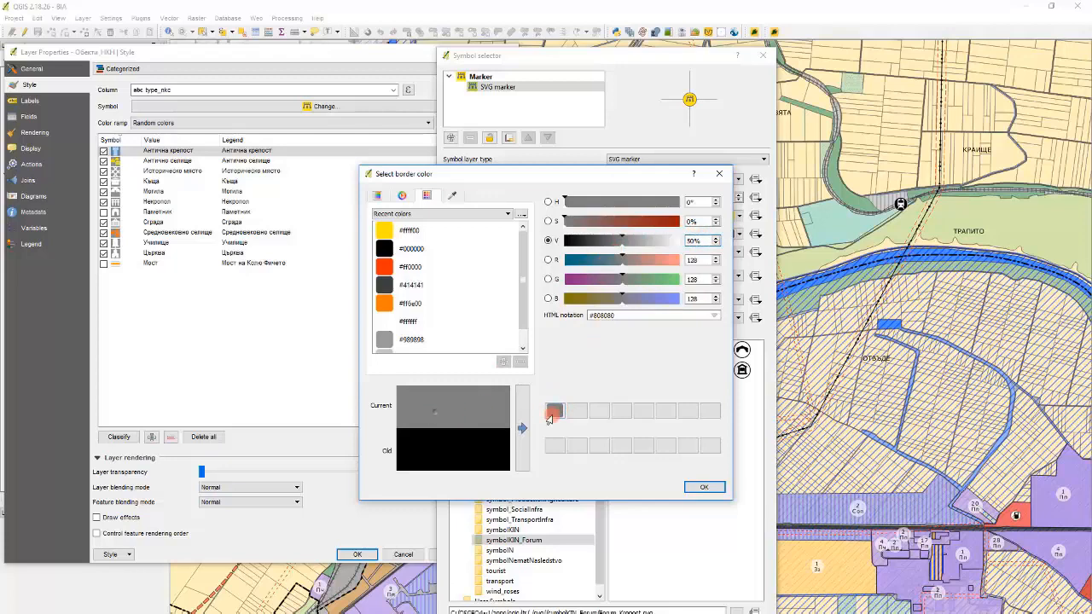
pyautogui.click(705, 487)
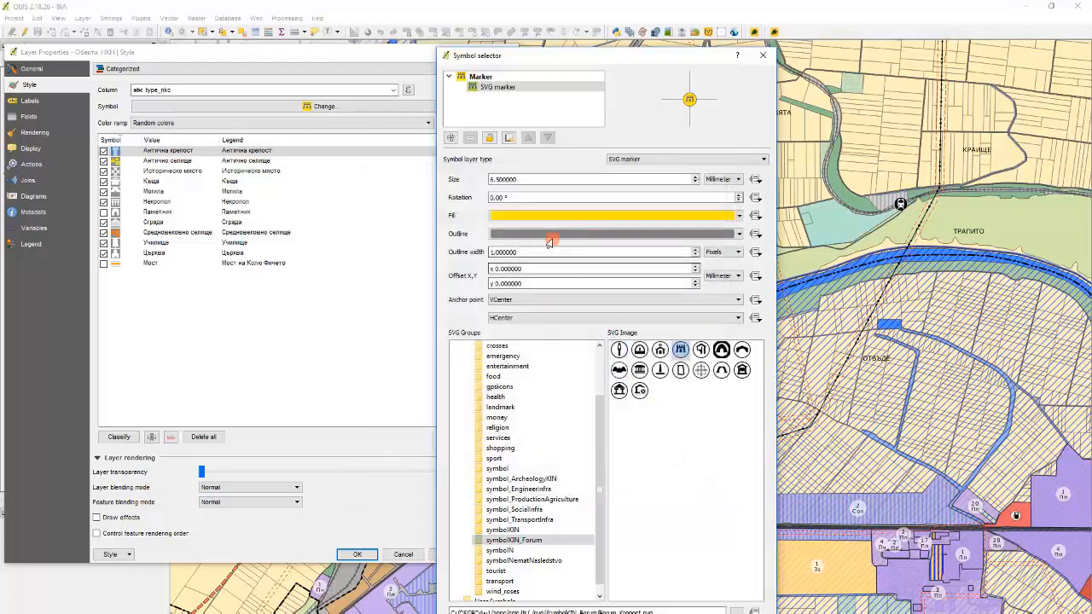
pyautogui.click(535, 253)
pyautogui.click(555, 233)
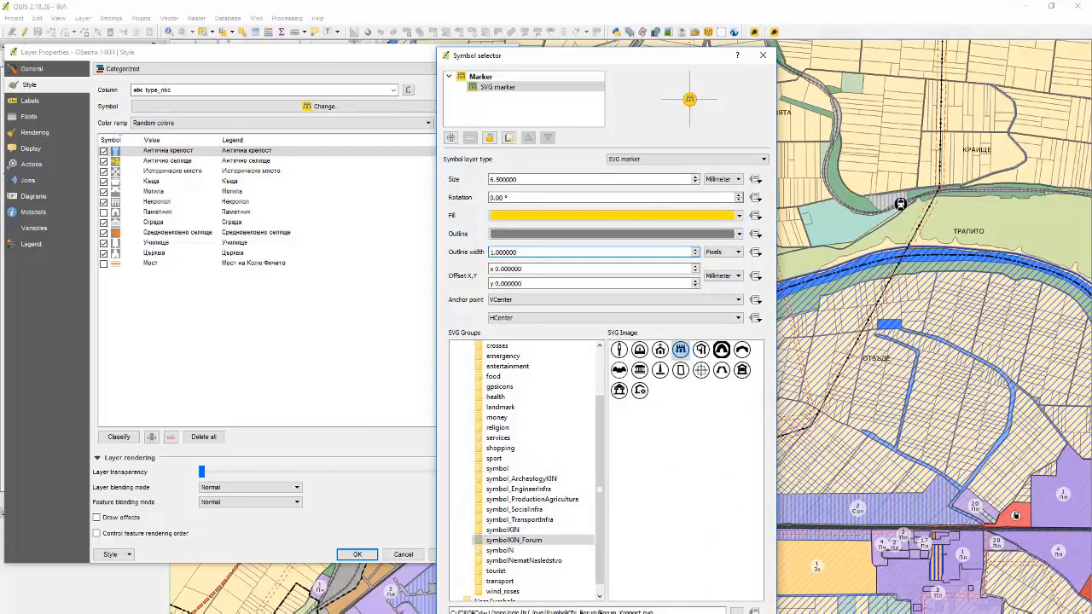
pyautogui.press('Return')
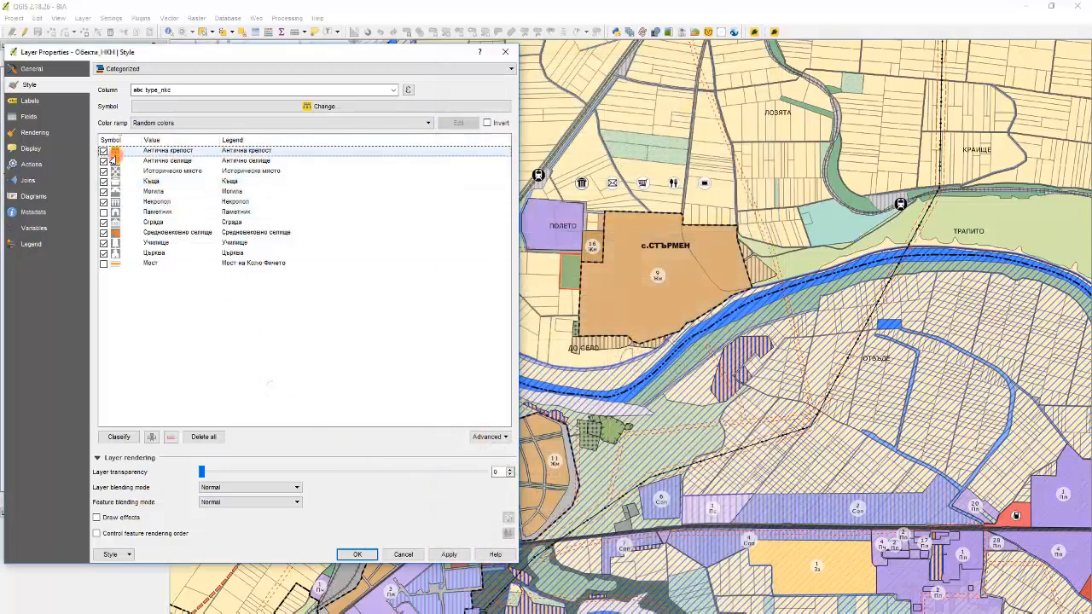
# Open the Антично селище category's SVG marker and replace its image with the circled crosshair symbol from the symbolKIN_Forum group.
pyautogui.doubleClick(114, 162)
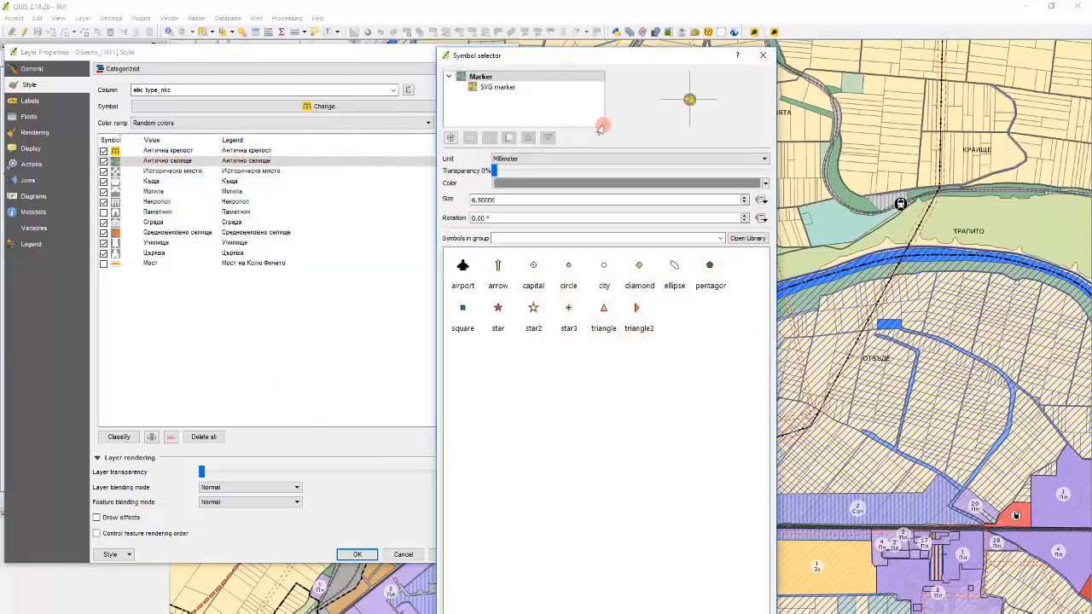
pyautogui.click(508, 87)
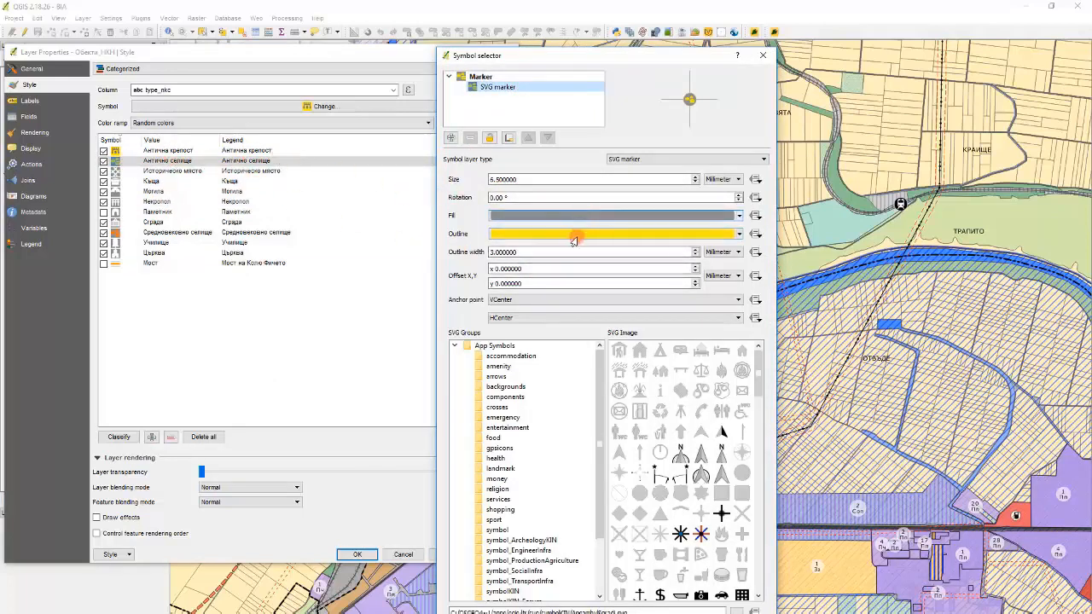
pyautogui.click(540, 561)
pyautogui.scroll(-3, 541, 558)
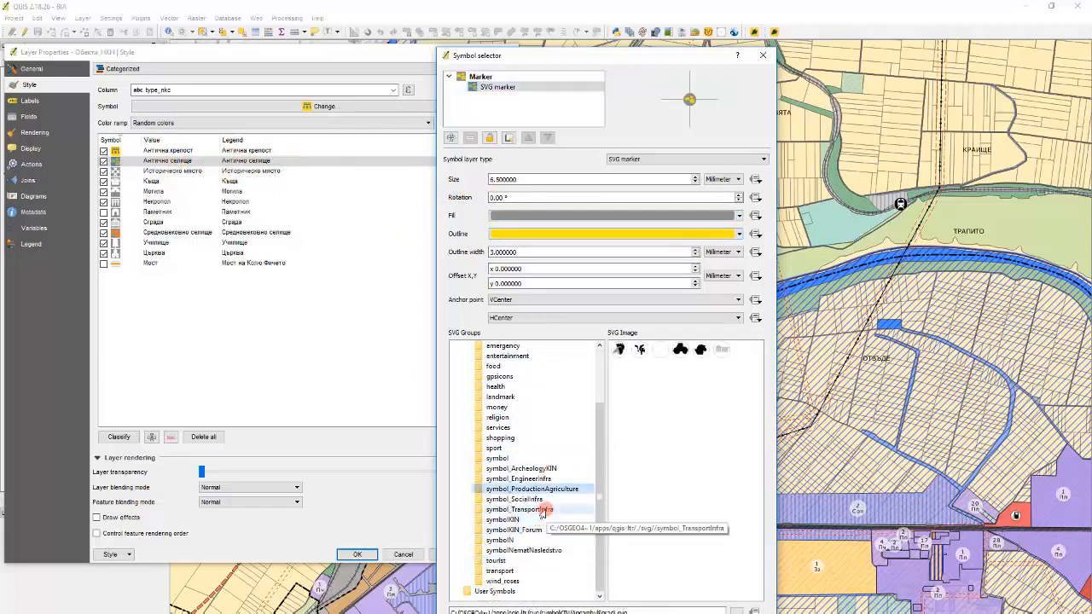
pyautogui.click(538, 530)
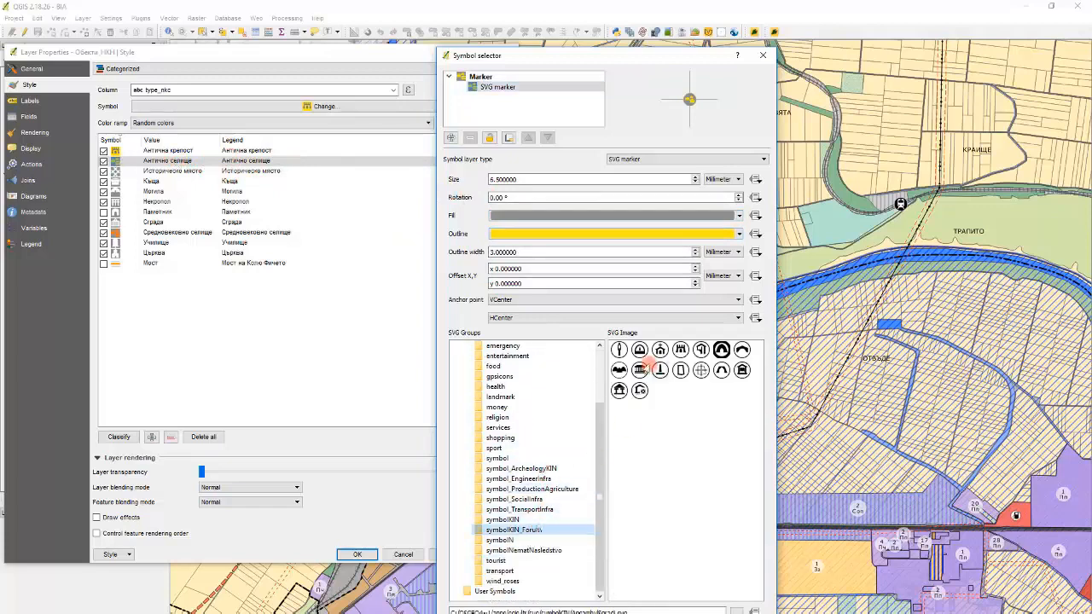
pyautogui.click(701, 370)
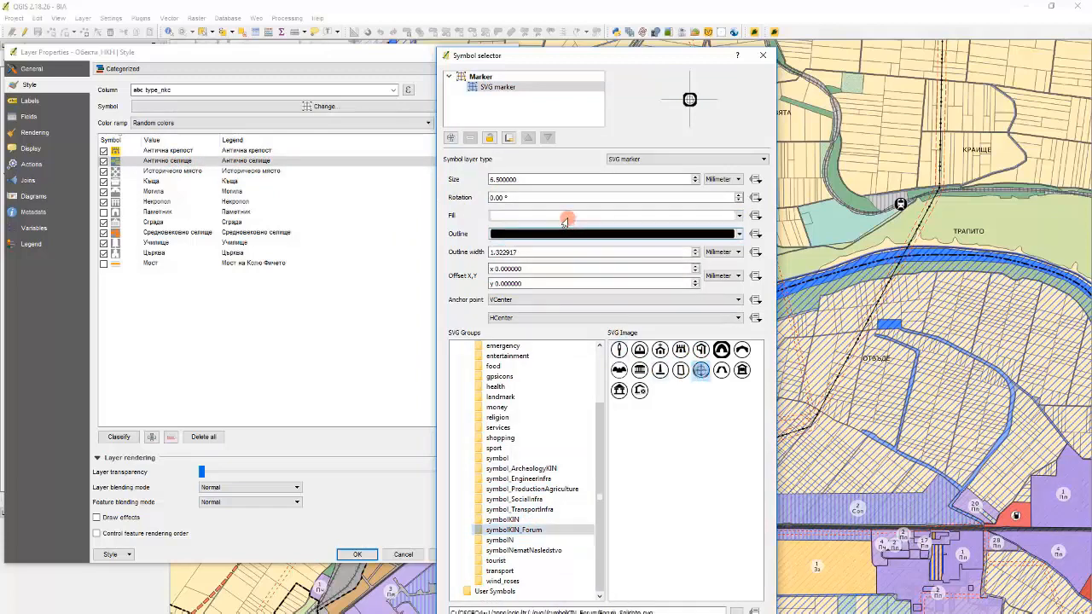
# Switch the marker's outline width unit to Pixels and set its fill colour to yellow, #ffff00.
pyautogui.click(724, 253)
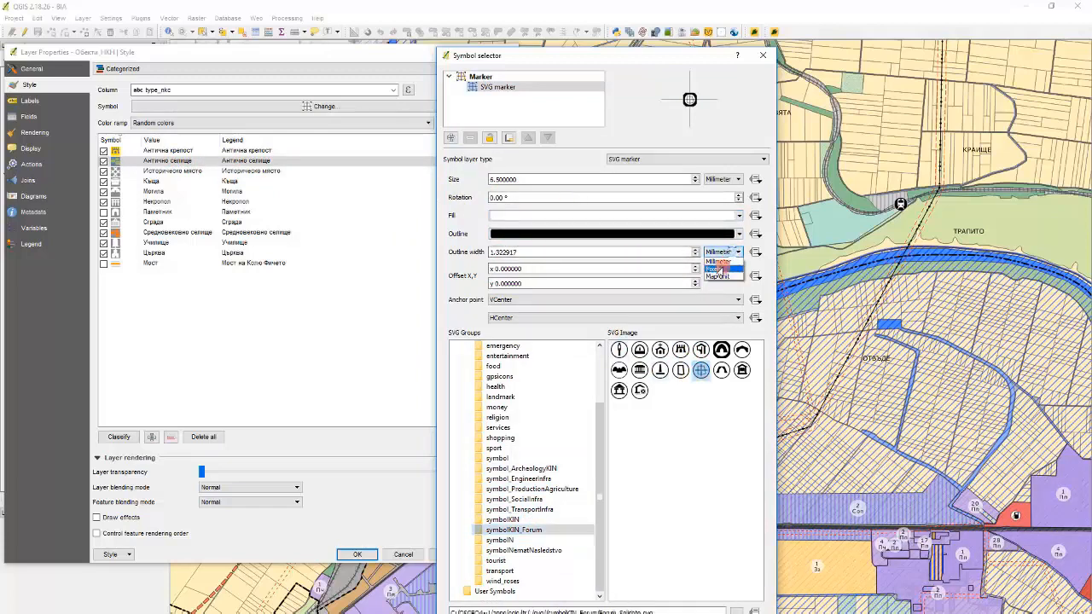
pyautogui.click(721, 279)
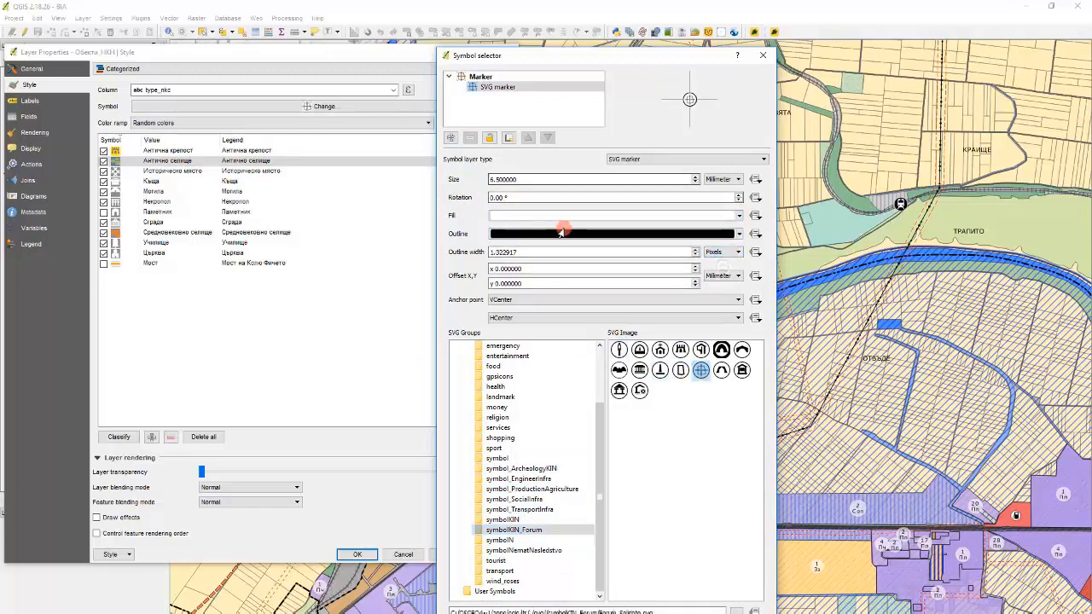
pyautogui.click(520, 215)
pyautogui.click(446, 265)
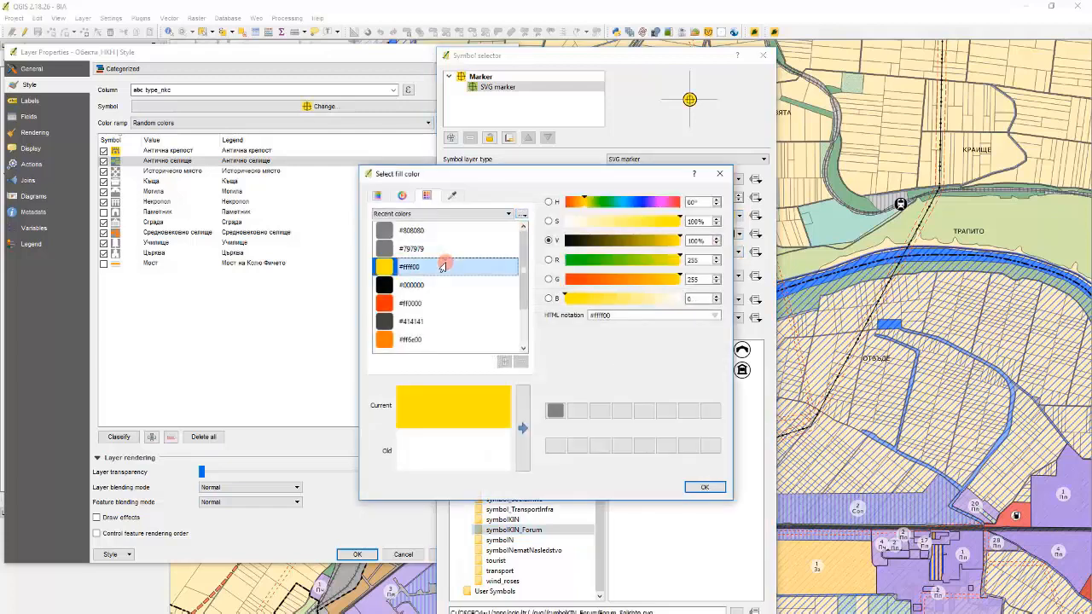
pyautogui.click(705, 487)
# Set the Антично селище marker's outline to the saved grey #808080 and accept the symbol.
pyautogui.click(532, 234)
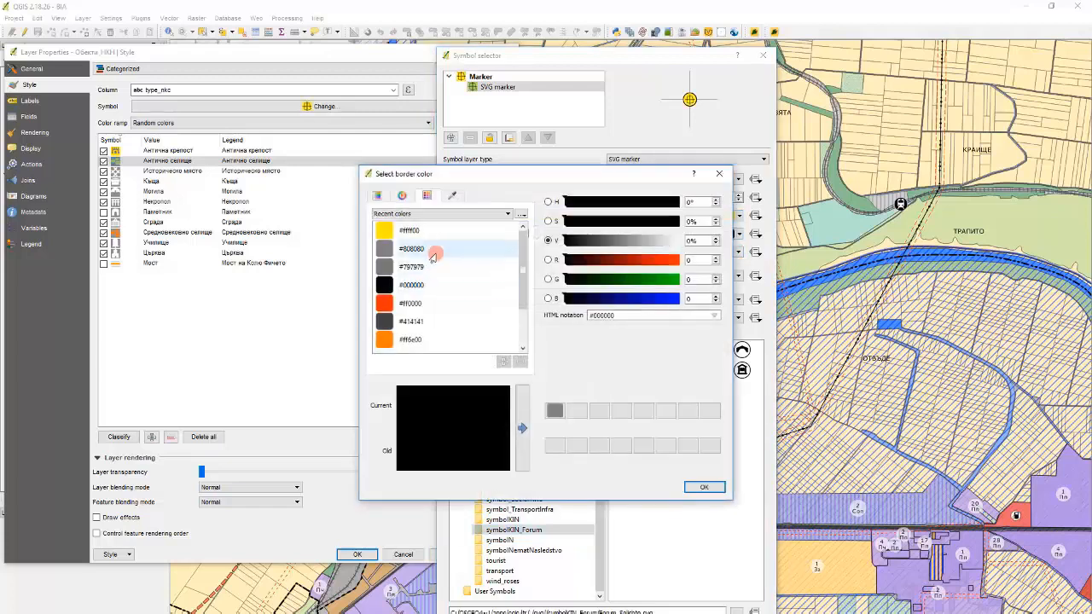
pyautogui.click(555, 410)
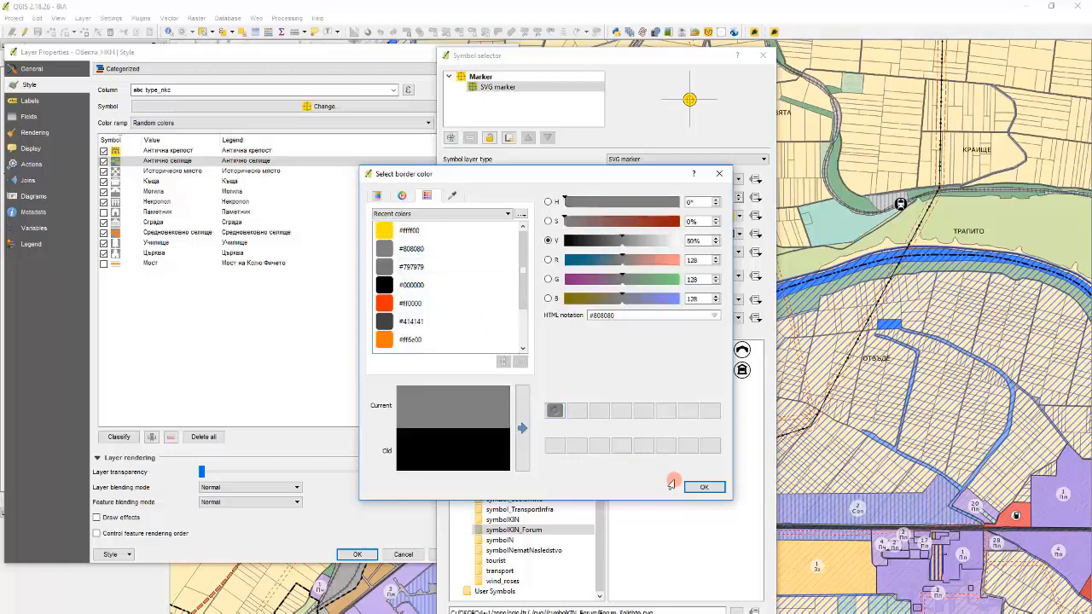
pyautogui.click(705, 489)
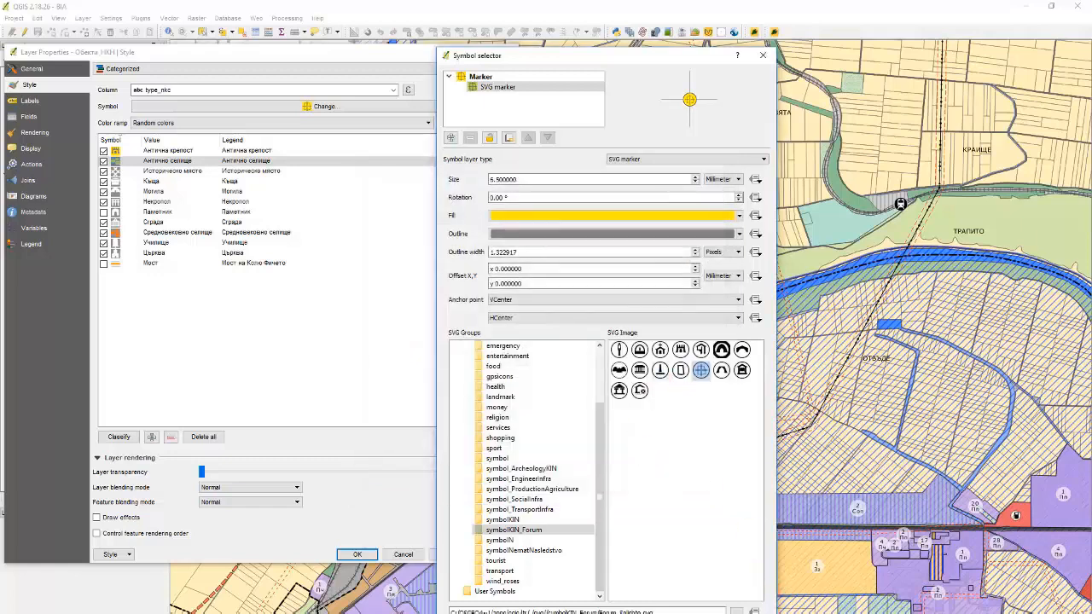
pyautogui.press('Return')
pyautogui.click(348, 367)
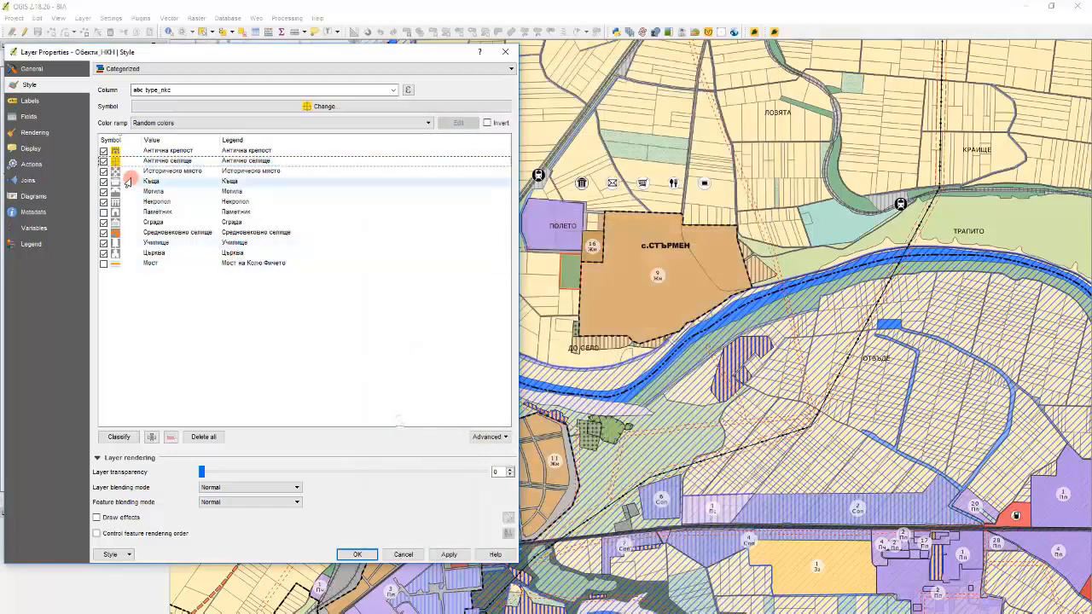
# Open the Историческо място category's SVG marker and set its fill colour to white, #ffffff.
pyautogui.doubleClick(117, 172)
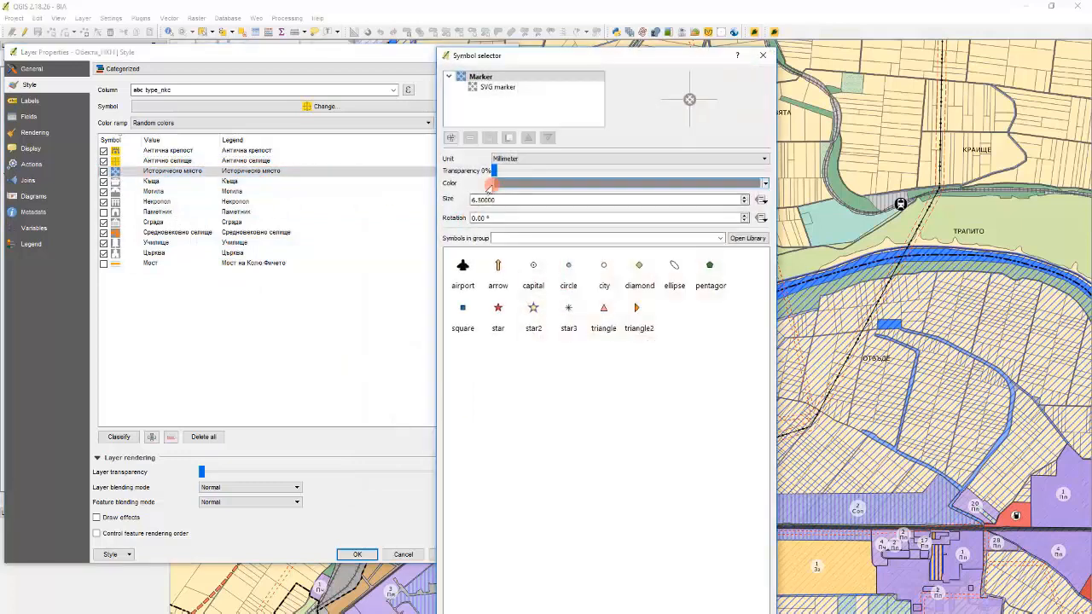
pyautogui.click(497, 88)
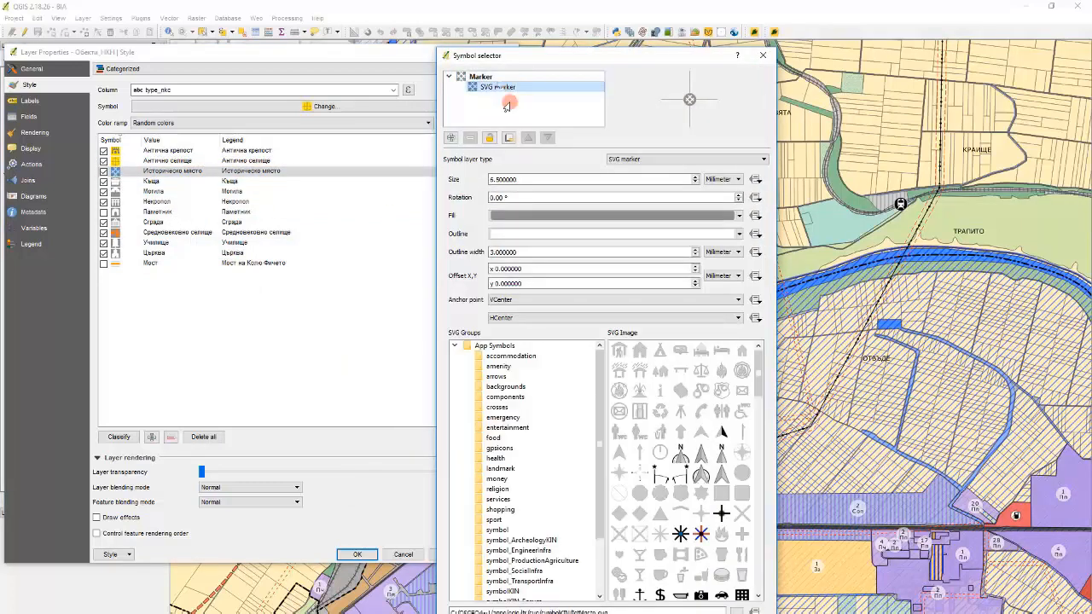
pyautogui.click(536, 221)
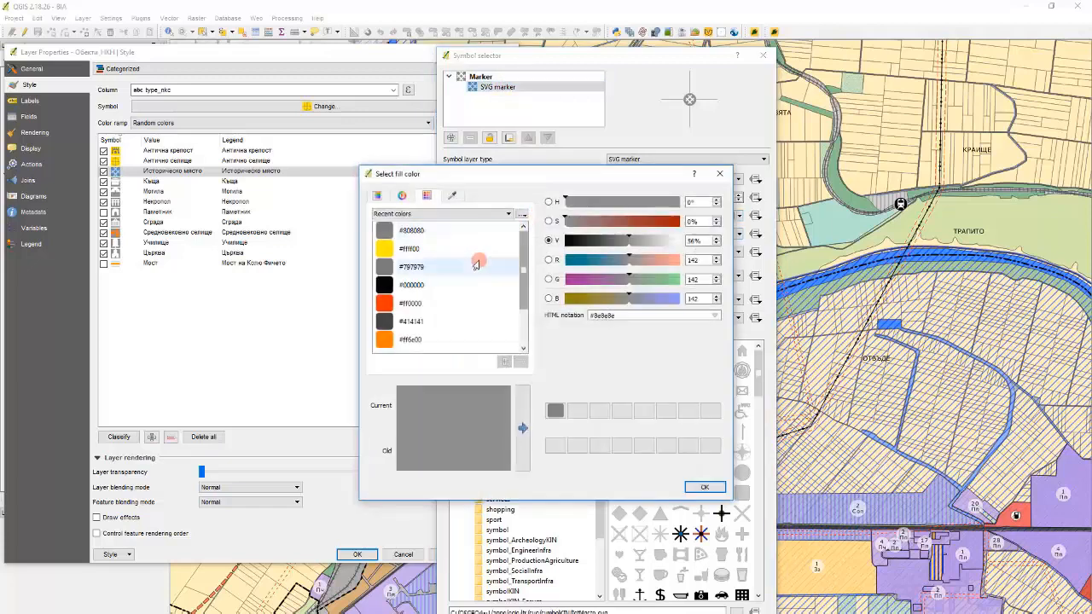
pyautogui.scroll(-1, 471, 250)
pyautogui.scroll(1, 469, 263)
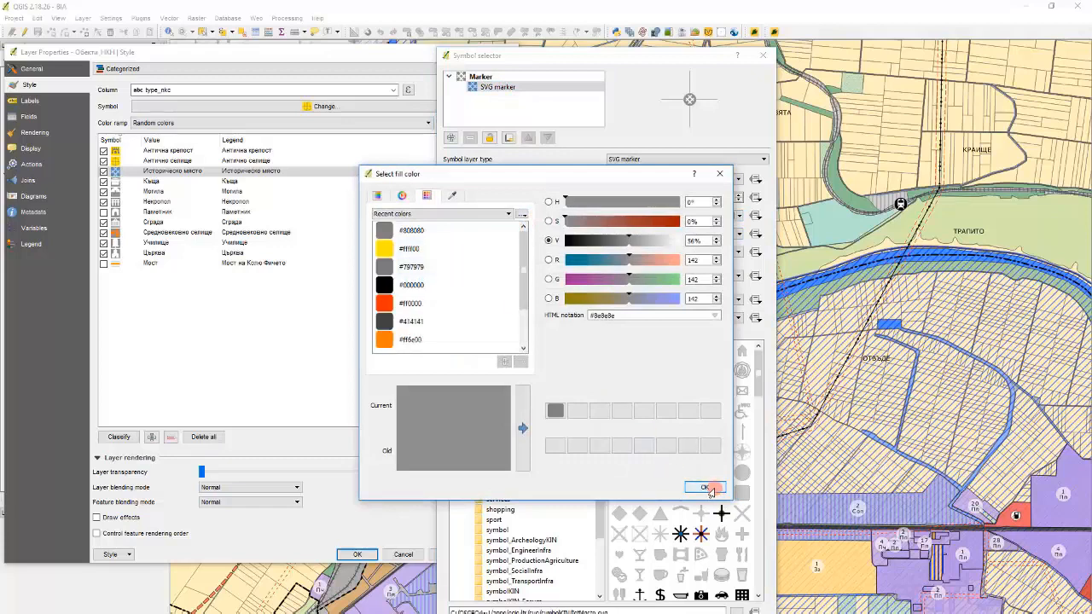
pyautogui.scroll(-1, 414, 290)
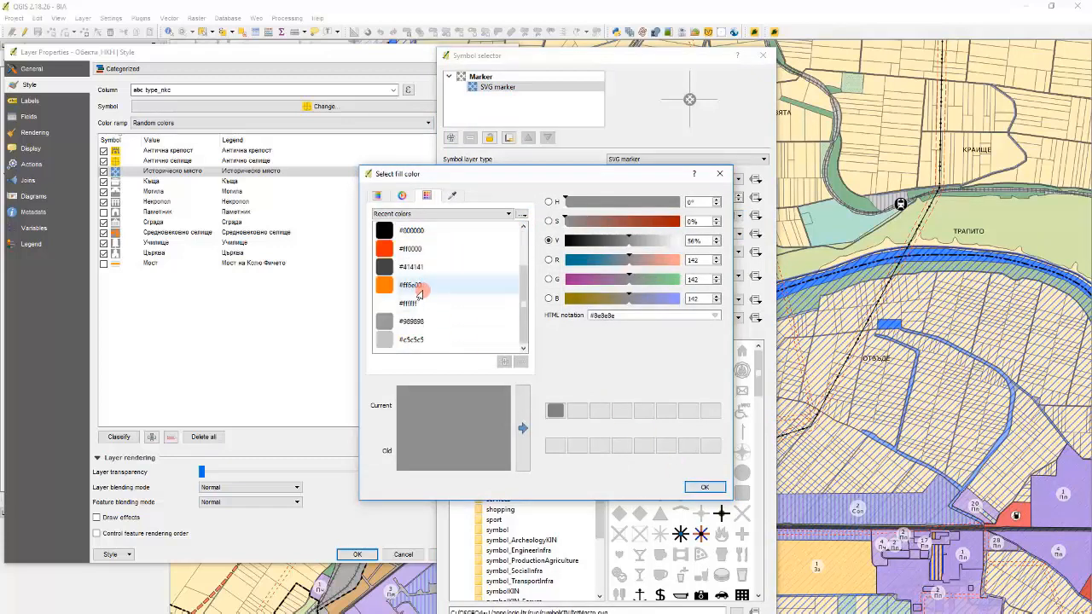
pyautogui.click(415, 302)
pyautogui.click(713, 489)
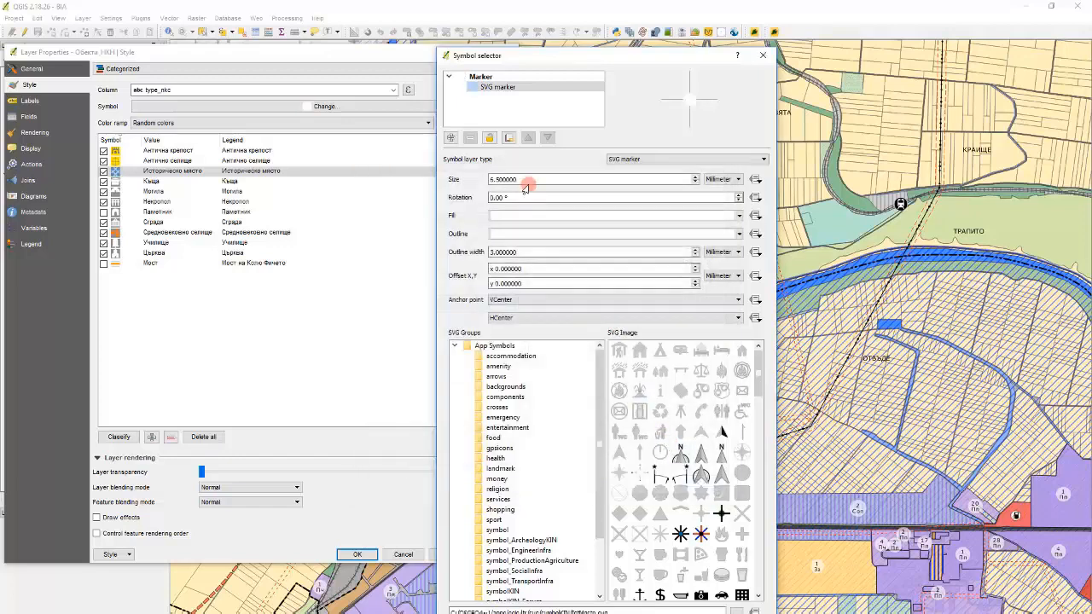
# Set the Историческо място marker's outline colour to grey #808080 and accept the symbol.
pyautogui.click(596, 233)
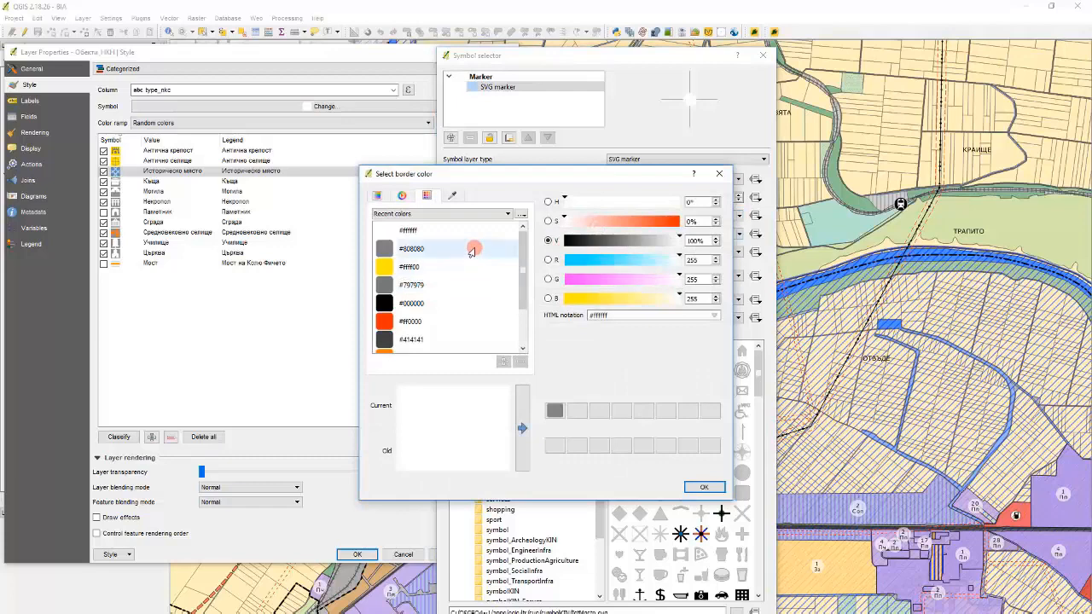
pyautogui.click(471, 249)
pyautogui.click(705, 488)
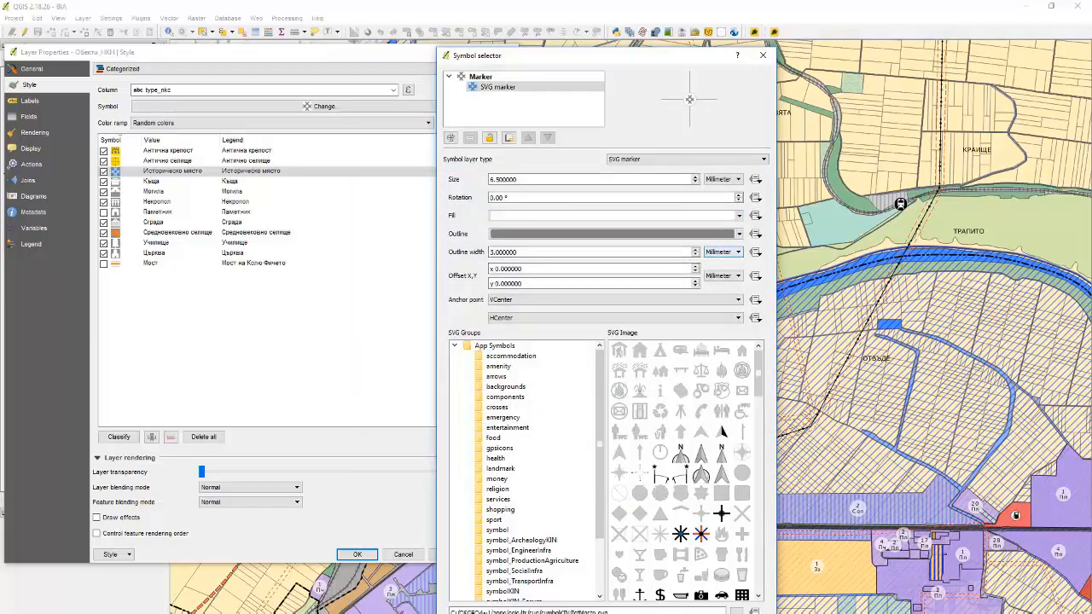
pyautogui.press('Return')
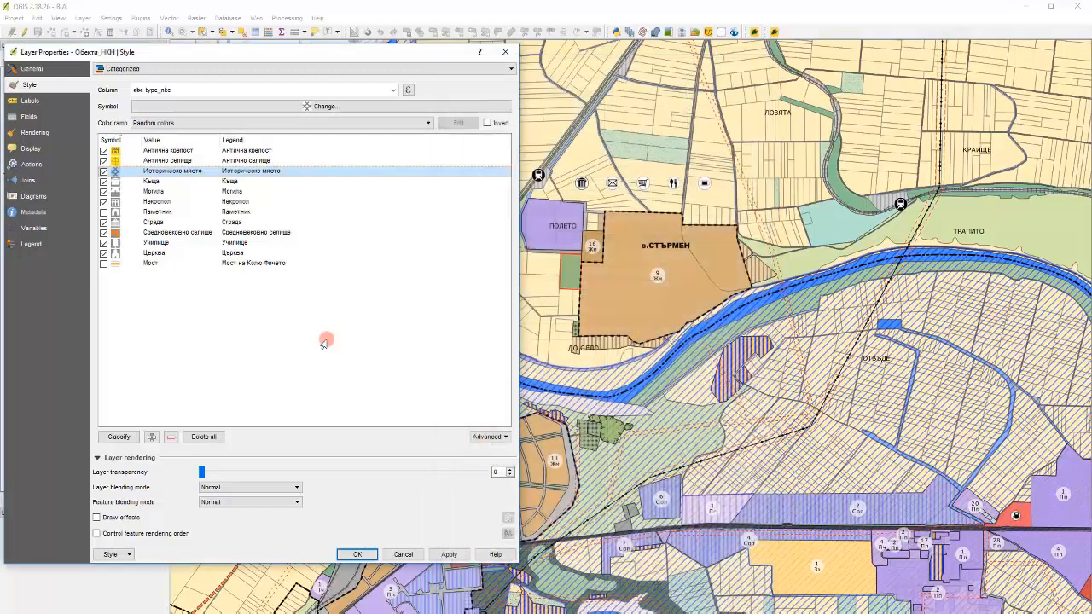
# Open the Къща category's SVG marker and replace its image with the fifth symbol of the symbolKIN_Forum group.
pyautogui.doubleClick(115, 181)
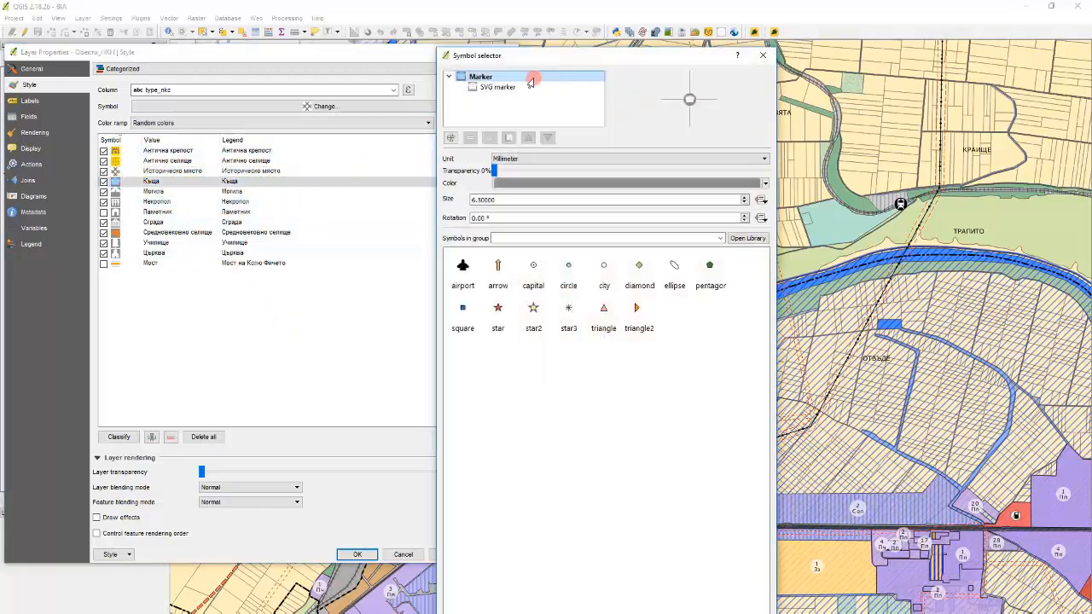
pyautogui.click(530, 86)
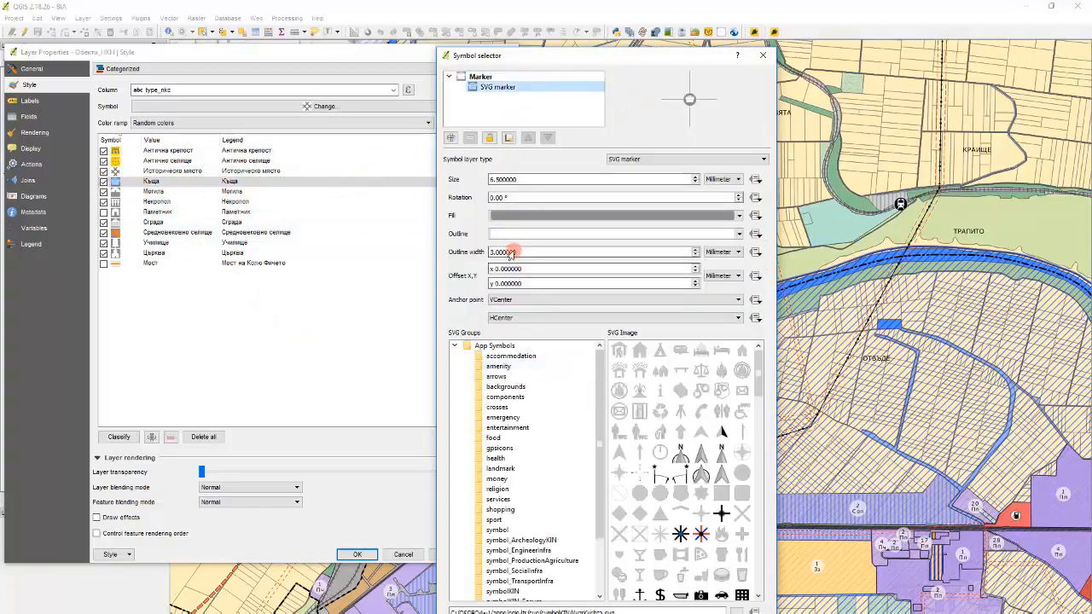
pyautogui.scroll(-5, 529, 538)
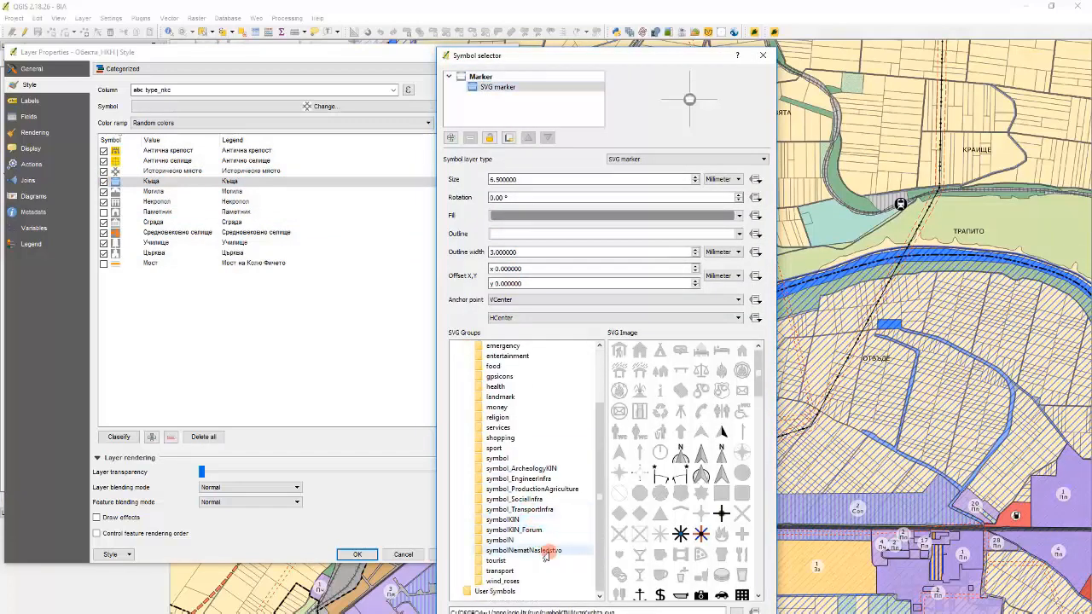
pyautogui.click(546, 551)
pyautogui.click(541, 530)
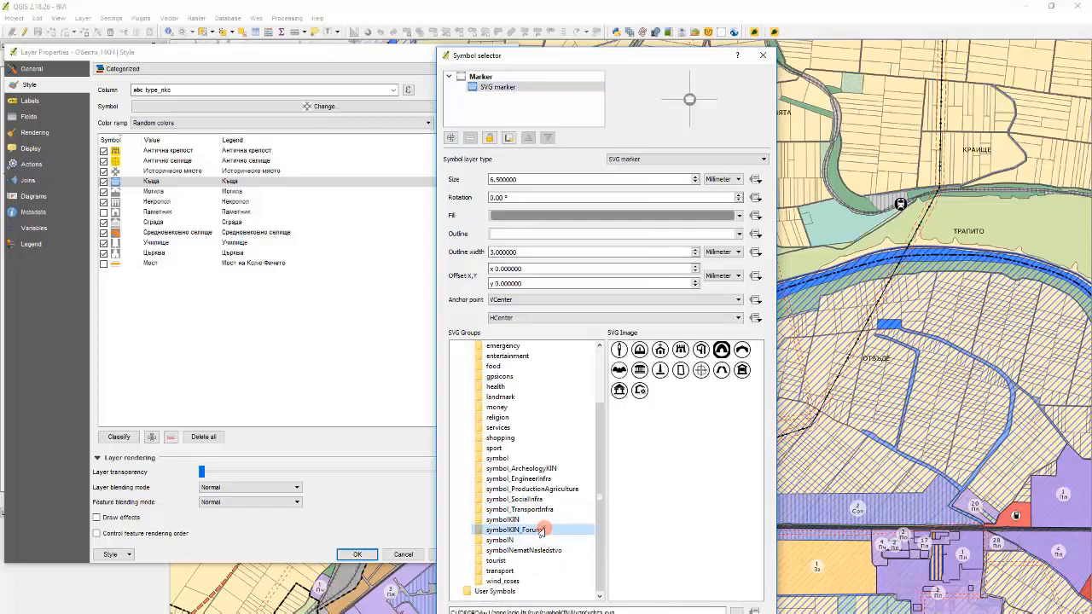
pyautogui.click(700, 351)
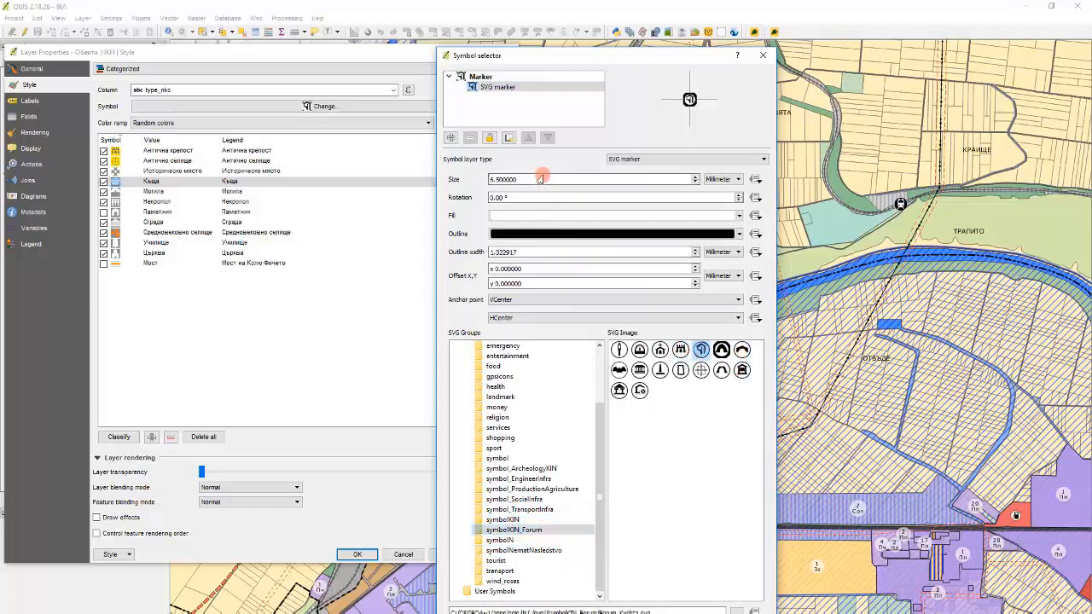
# Set the Къща marker's outline colour to grey, #808080.
pyautogui.click(522, 233)
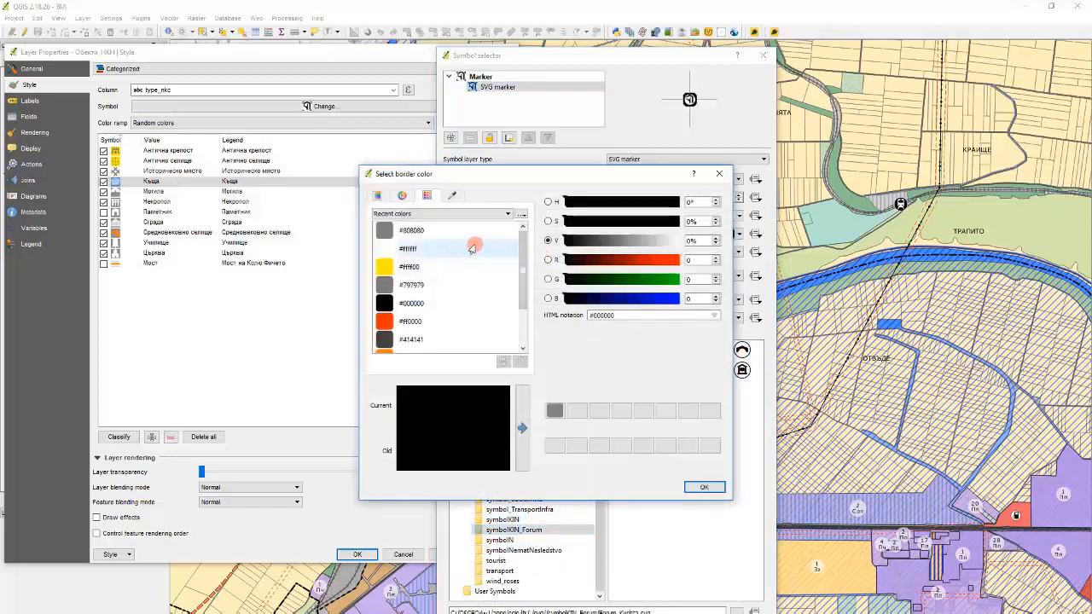
pyautogui.press('Escape')
pyautogui.click(543, 238)
pyautogui.click(400, 252)
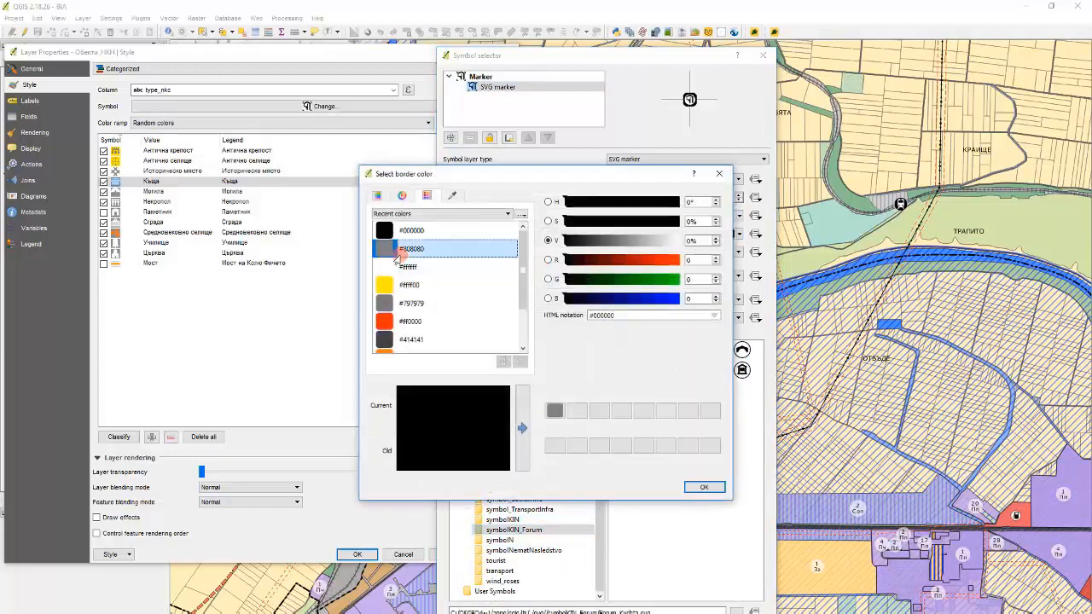
pyautogui.press('Return')
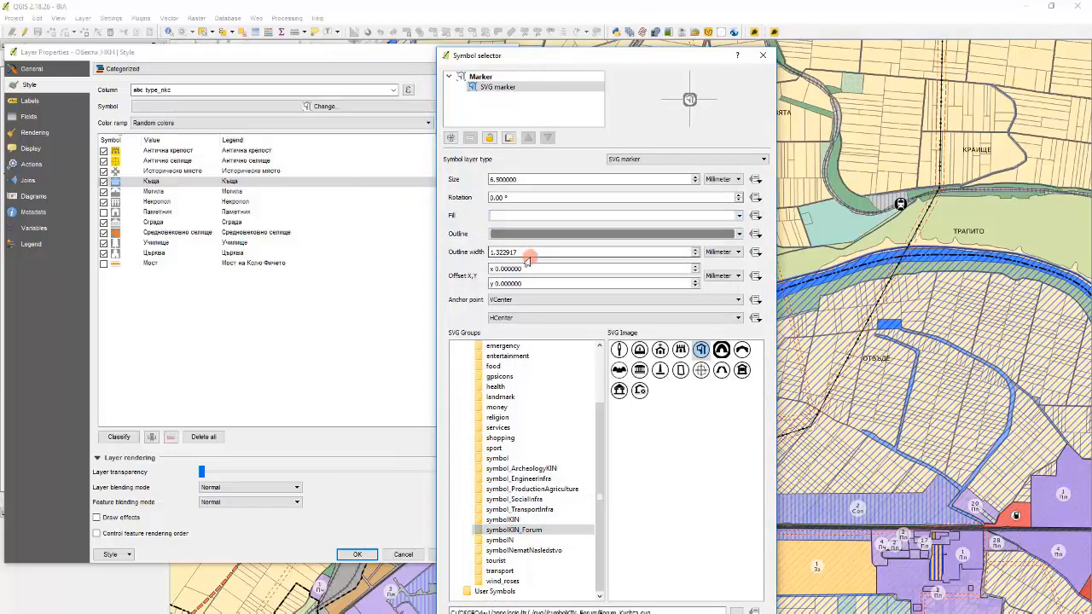
# Set the Къща marker's outline width to 1 pixel and accept the symbol.
pyautogui.click(721, 252)
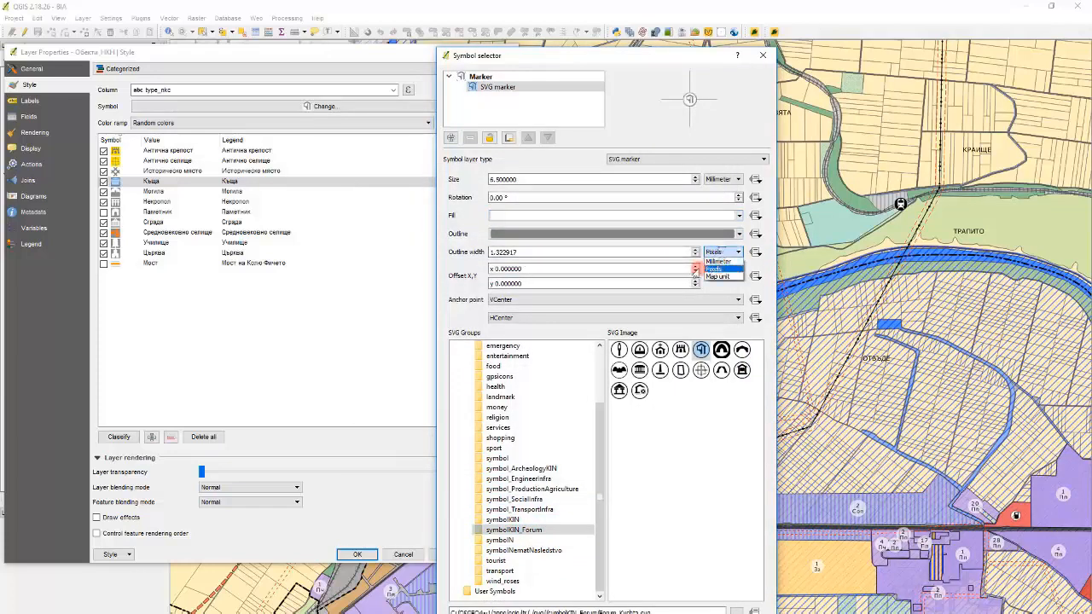
pyautogui.click(719, 279)
pyautogui.click(531, 253)
pyautogui.hotkey('ctrl', 'a')
pyautogui.write('1')
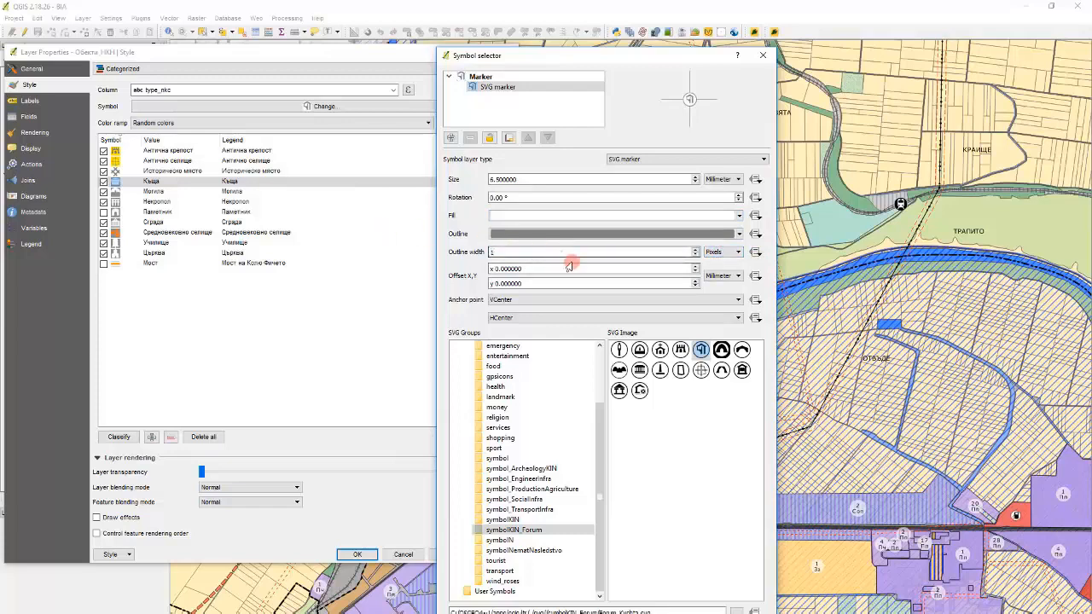
pyautogui.press('Return')
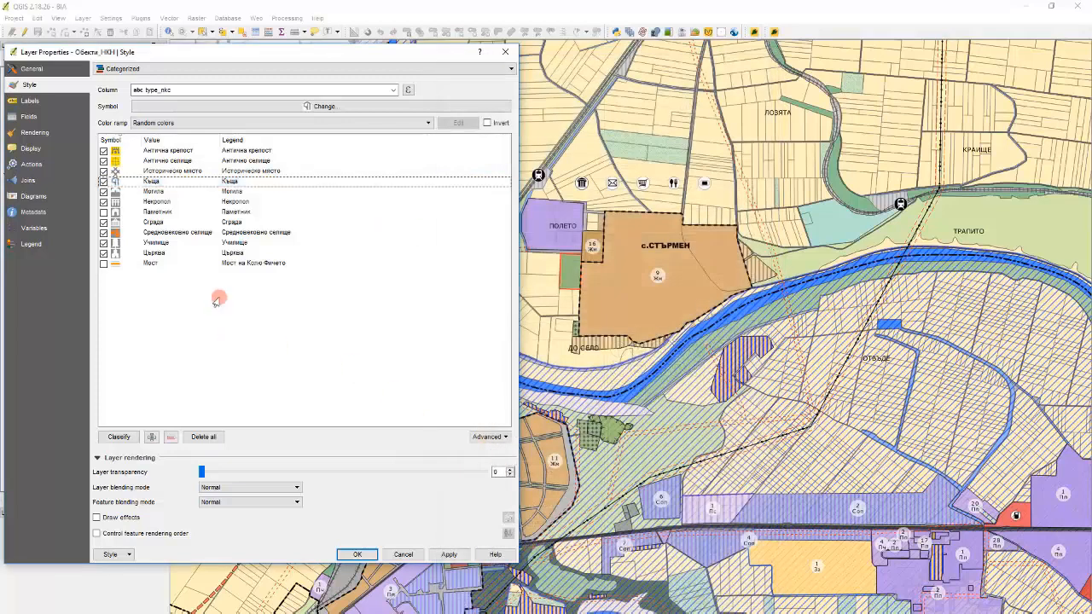
# Open the Могила category's SVG marker and replace its image with the sixth symbol of the symbolKIN_Forum group.
pyautogui.click(120, 192)
pyautogui.doubleClick(119, 193)
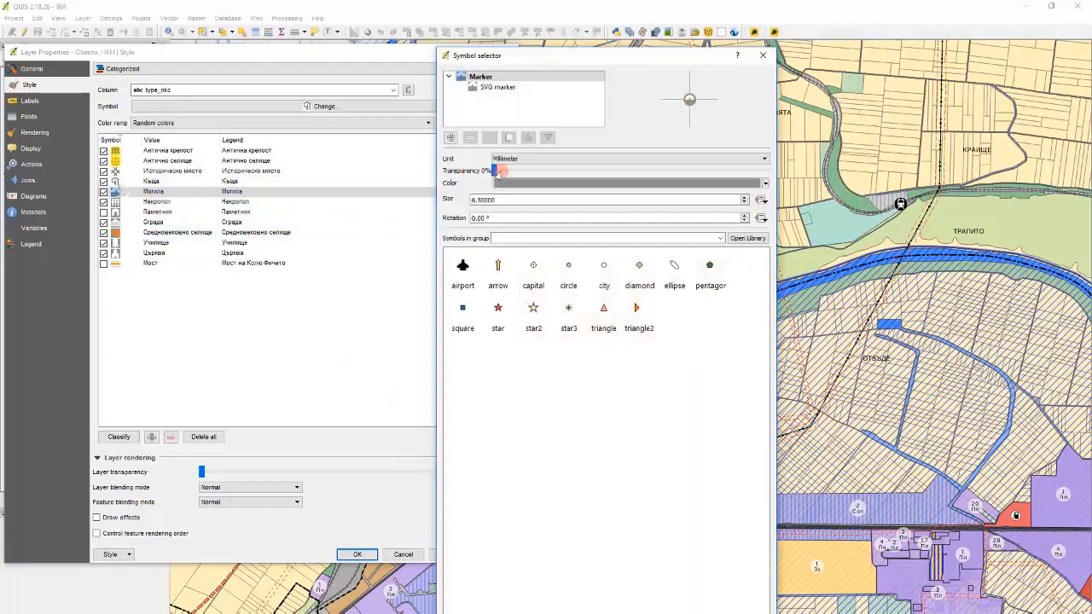
pyautogui.click(488, 96)
pyautogui.scroll(-2, 512, 426)
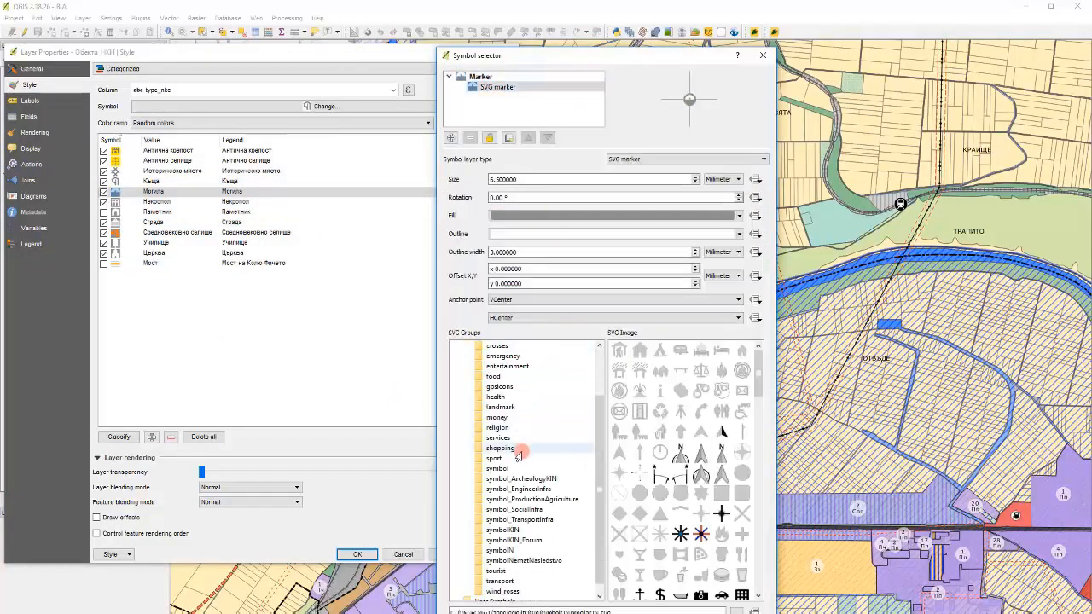
pyautogui.click(546, 556)
pyautogui.click(514, 540)
pyautogui.click(722, 350)
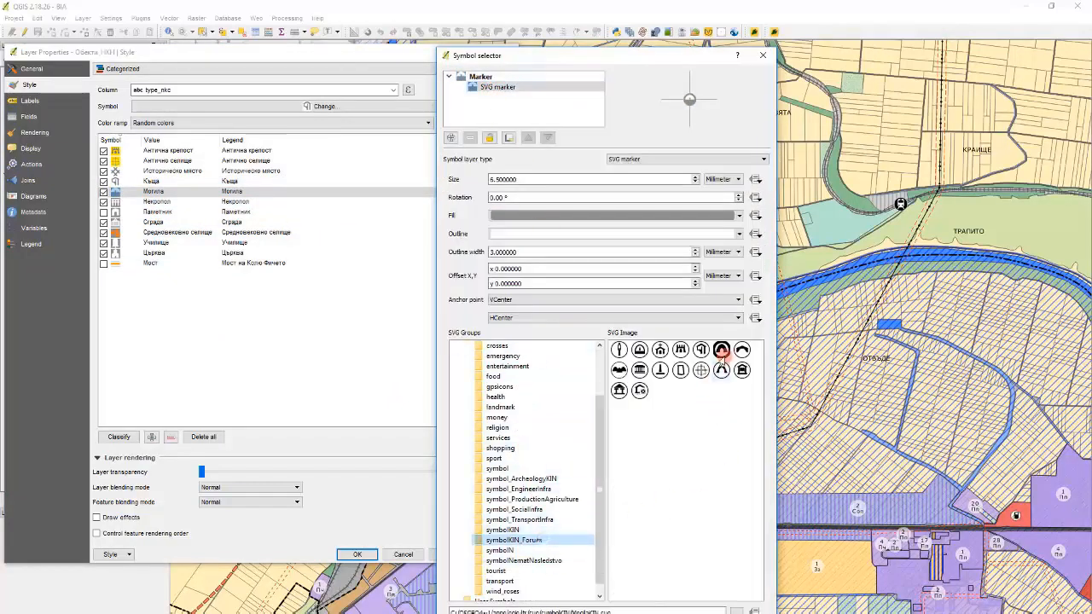
# Set the Могила marker's outline width to 1 pixel and its outline colour to grey.
pyautogui.doubleClick(492, 252)
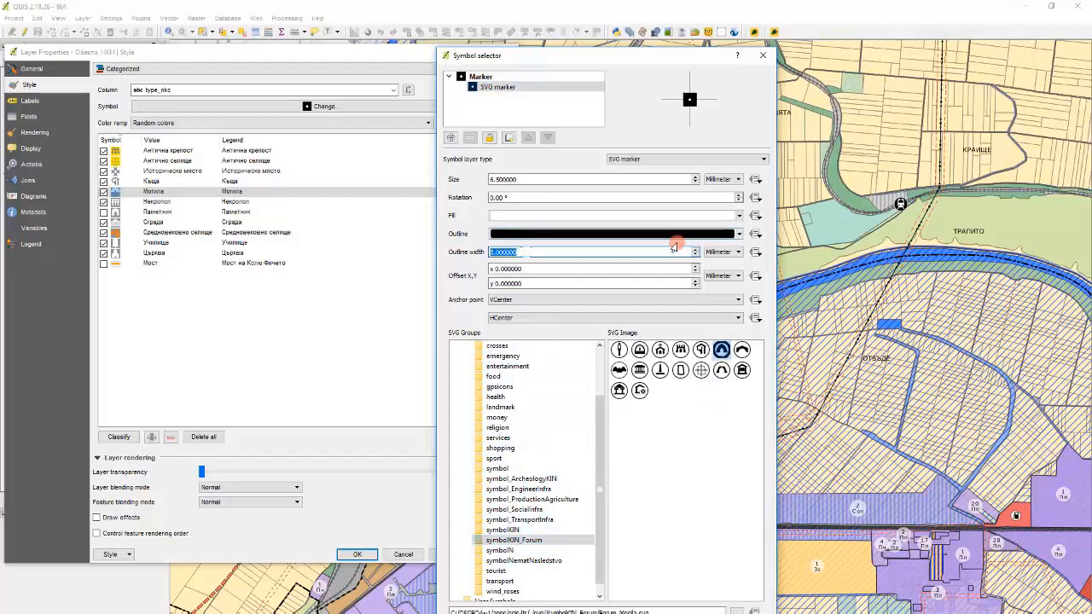
pyautogui.write('1.3')
pyautogui.click(721, 251)
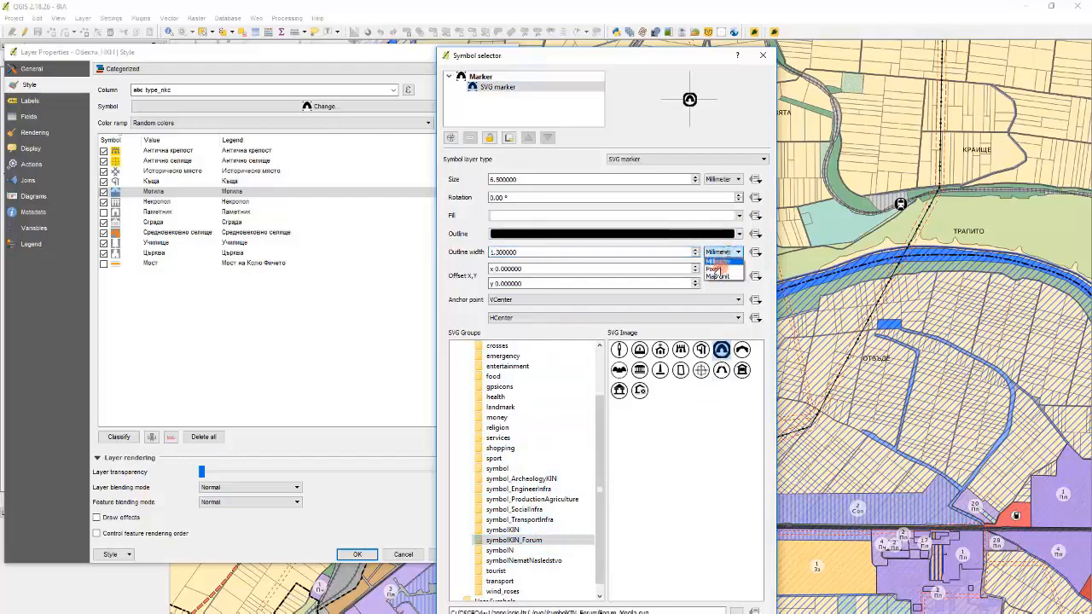
pyautogui.click(721, 273)
pyautogui.doubleClick(515, 251)
pyautogui.write('1')
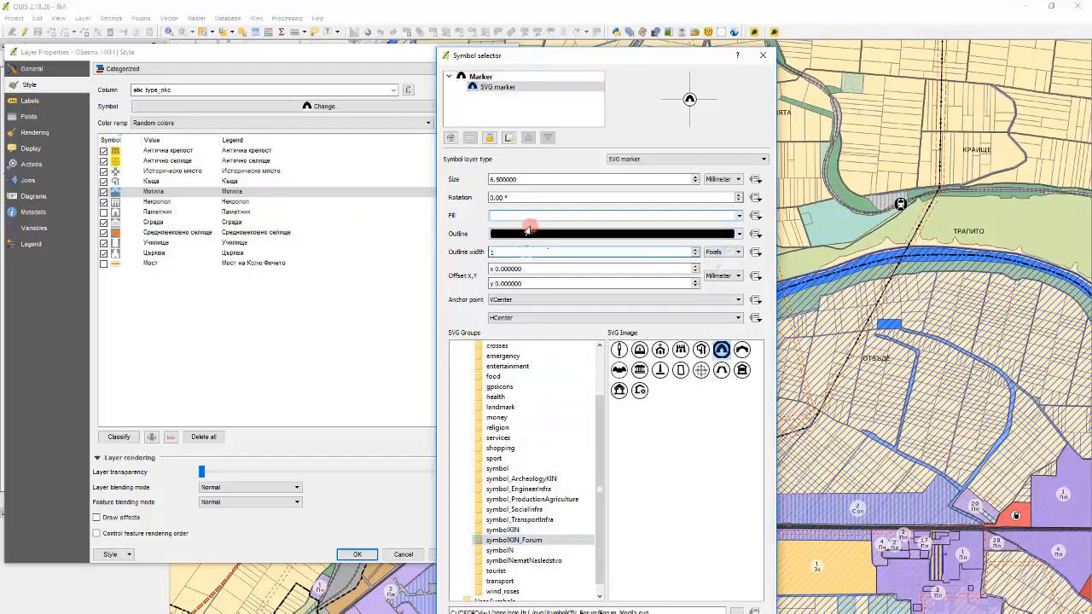
pyautogui.click(528, 232)
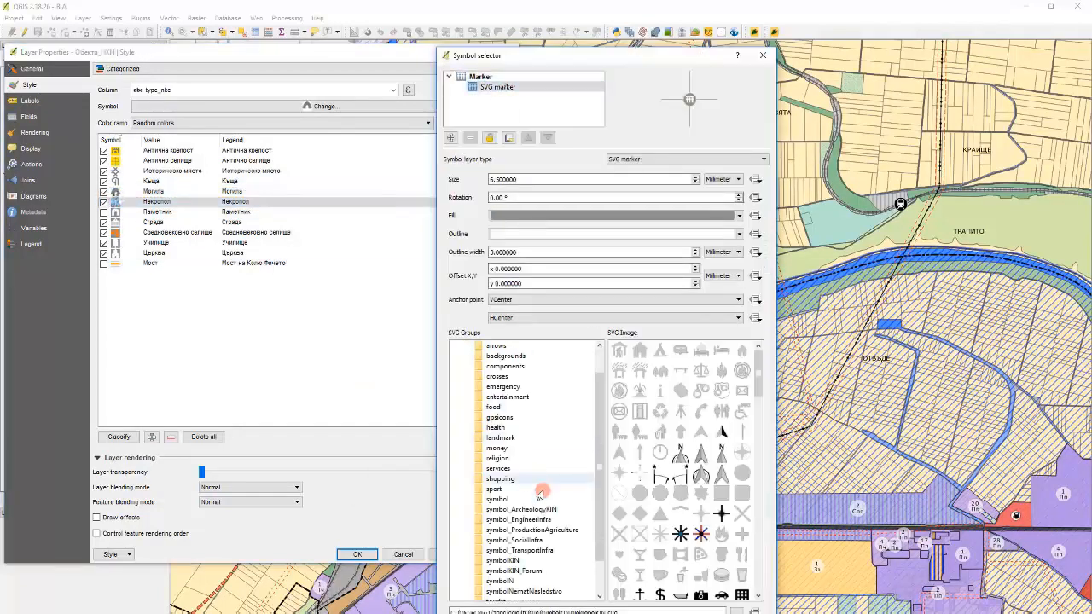
# Give the Некропол marker the eighth symbol of the symbolKIN_Forum group, with a grey #808080 outline of width 1.
pyautogui.click(515, 571)
pyautogui.click(619, 369)
pyautogui.click(612, 233)
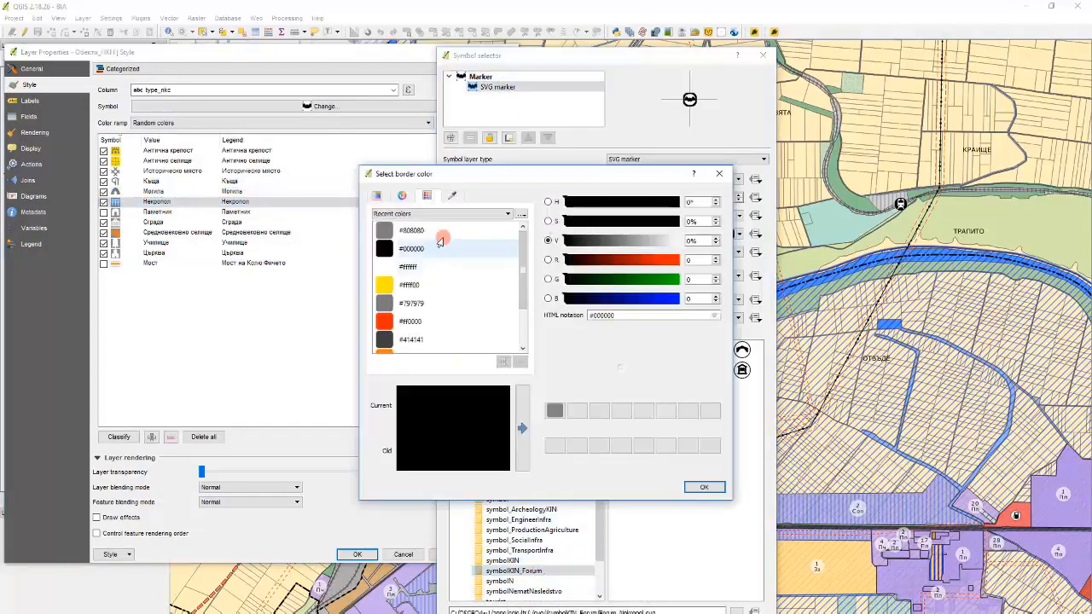
pyautogui.click(721, 252)
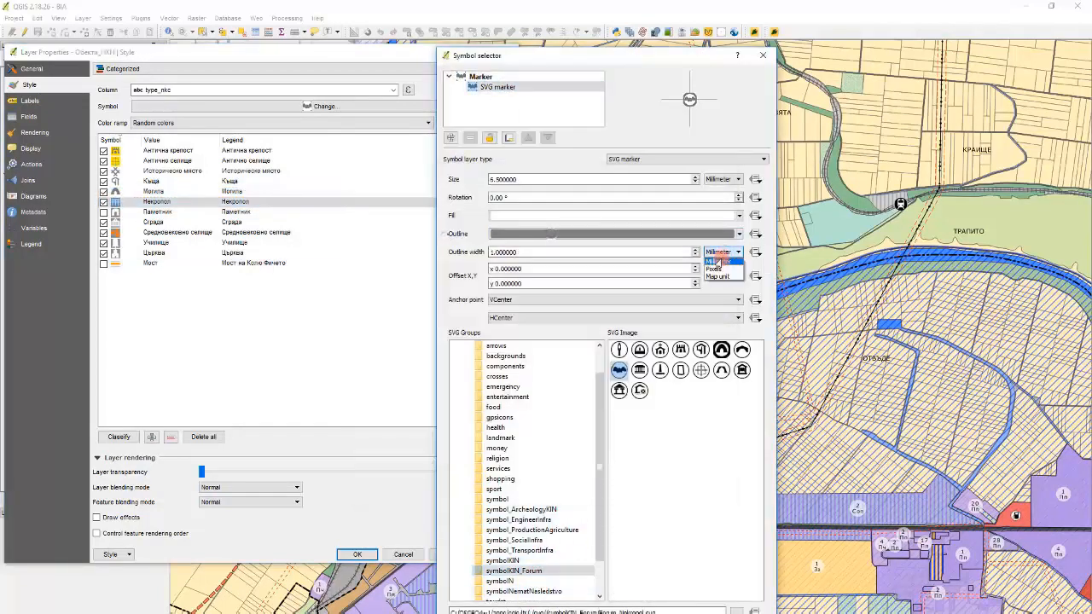
pyautogui.click(719, 260)
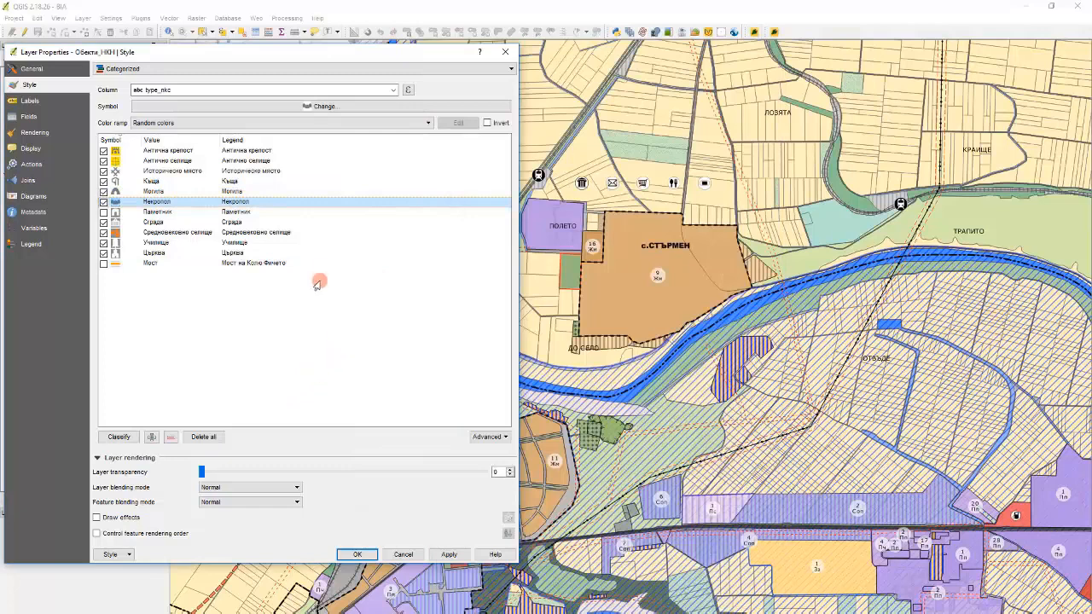
# Open the Паметник category's SVG marker and replace its image with the tenth symbol of the symbolKIN_Forum group.
pyautogui.doubleClick(115, 213)
pyautogui.click(498, 87)
pyautogui.scroll(-2, 546, 512)
pyautogui.click(515, 540)
pyautogui.click(660, 370)
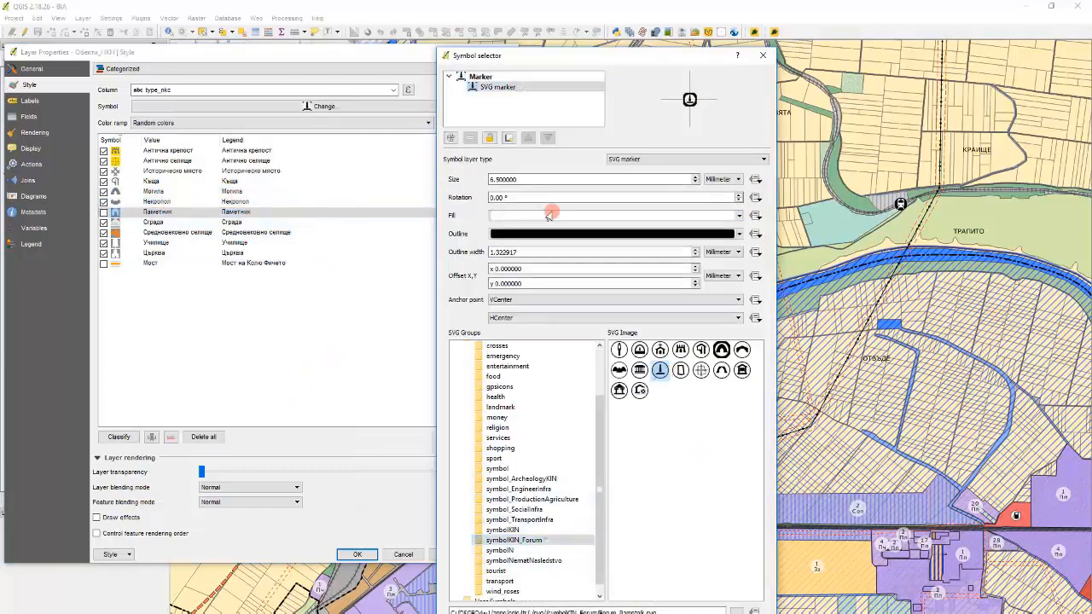
# Set the Паметник marker's outline width to 1 pixel and its outline colour to grey.
pyautogui.doubleClick(546, 252)
pyautogui.write('1')
pyautogui.click(723, 252)
pyautogui.click(722, 273)
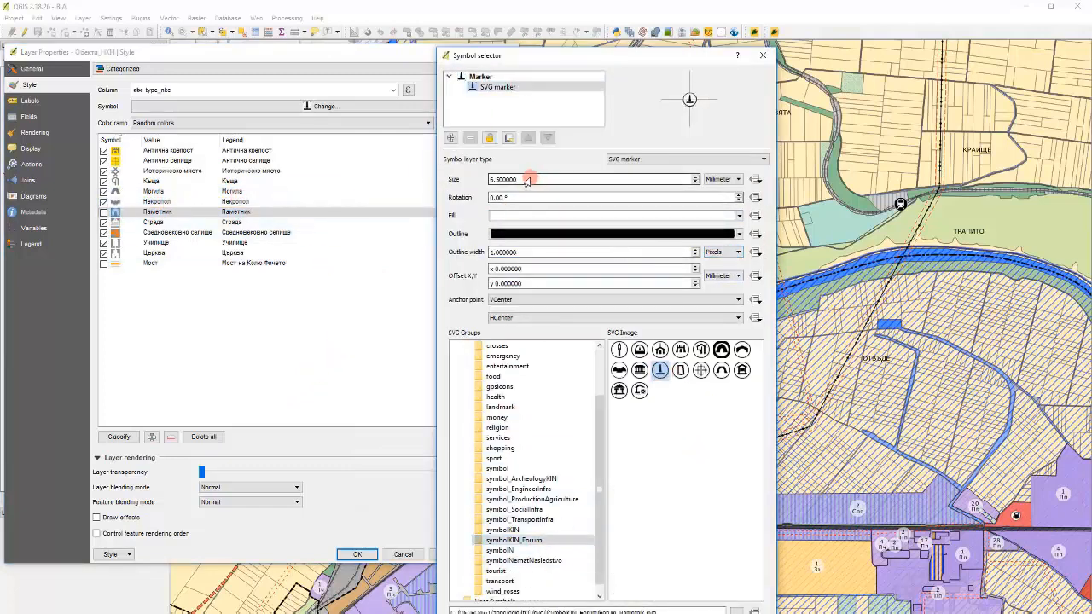
pyautogui.click(613, 215)
pyautogui.click(700, 487)
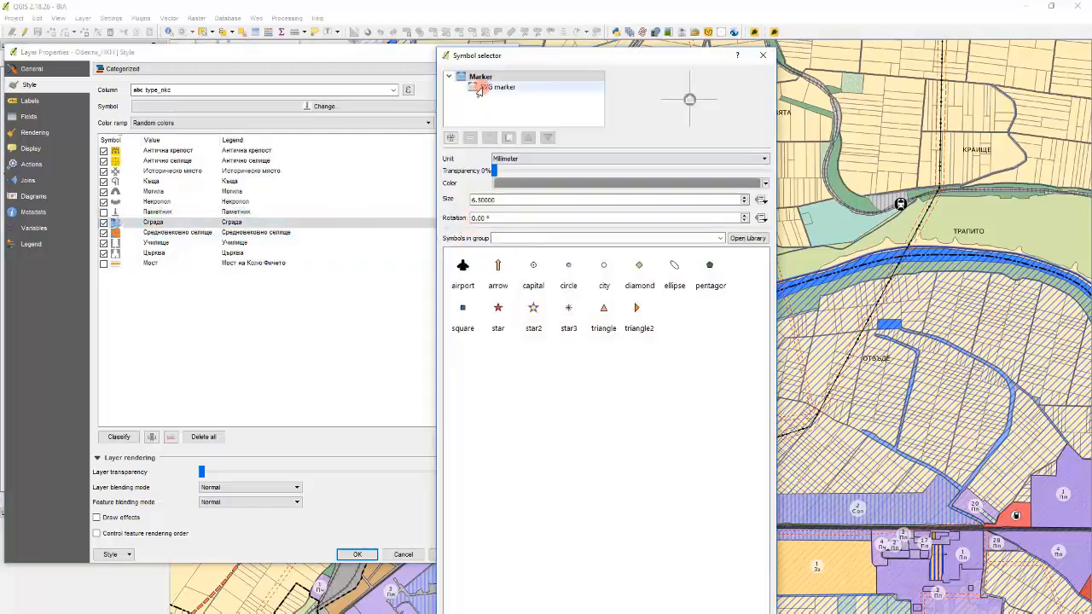
# Replace the Сграда marker's image with the ninth symbol of the symbolKIN_Forum group and give it a grey outline.
pyautogui.click(480, 88)
pyautogui.scroll(-1, 548, 529)
pyautogui.click(546, 572)
pyautogui.click(640, 370)
pyautogui.click(526, 235)
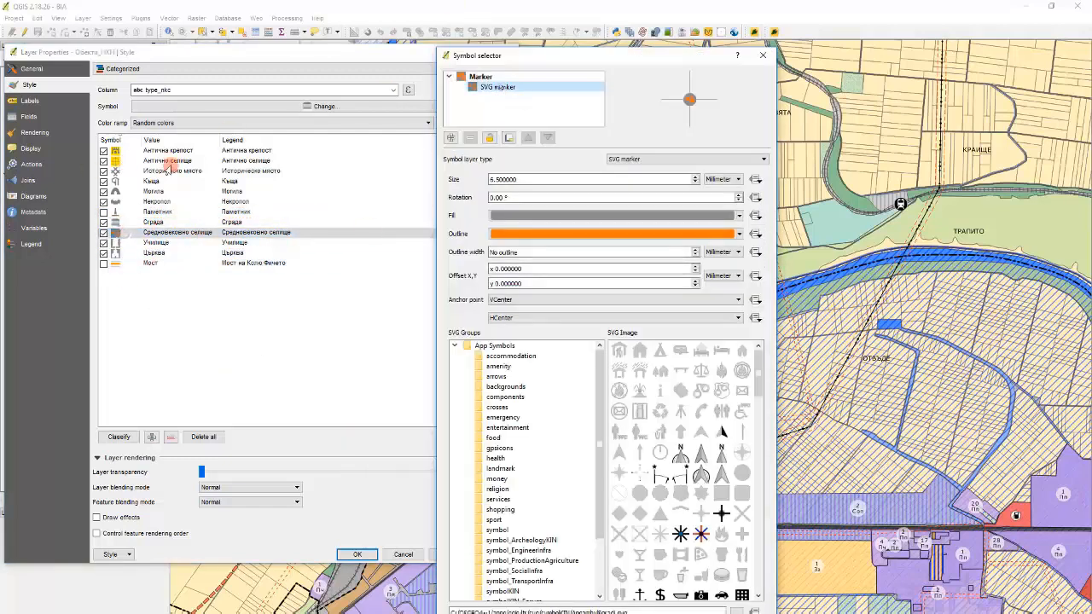
# Set the Средновековно селище marker's fill colour to orange #ff6e00 and its outline colour to grey #808080.
pyautogui.click(543, 216)
pyautogui.click(414, 303)
pyautogui.click(704, 484)
pyautogui.click(543, 234)
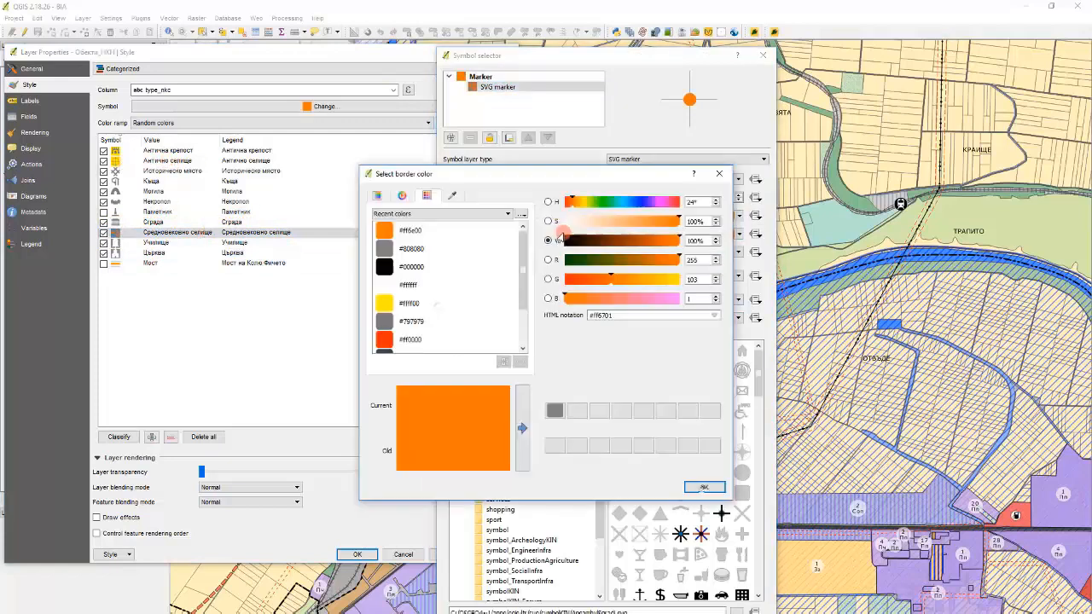
pyautogui.click(415, 248)
pyautogui.click(703, 485)
pyautogui.moveTo(531, 252); pyautogui.dragTo(424, 243)
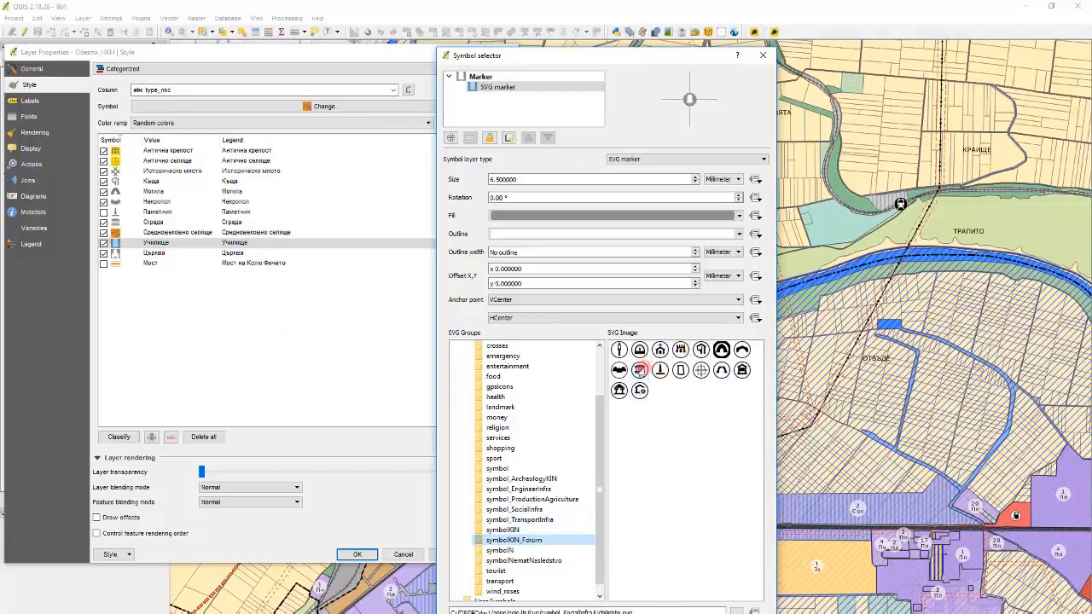
# Give the Училище marker the fourteenth and the Църква marker the third symbol of the symbolKIN_Forum group, with white fill and grey outline.
pyautogui.click(741, 369)
pyautogui.click(521, 215)
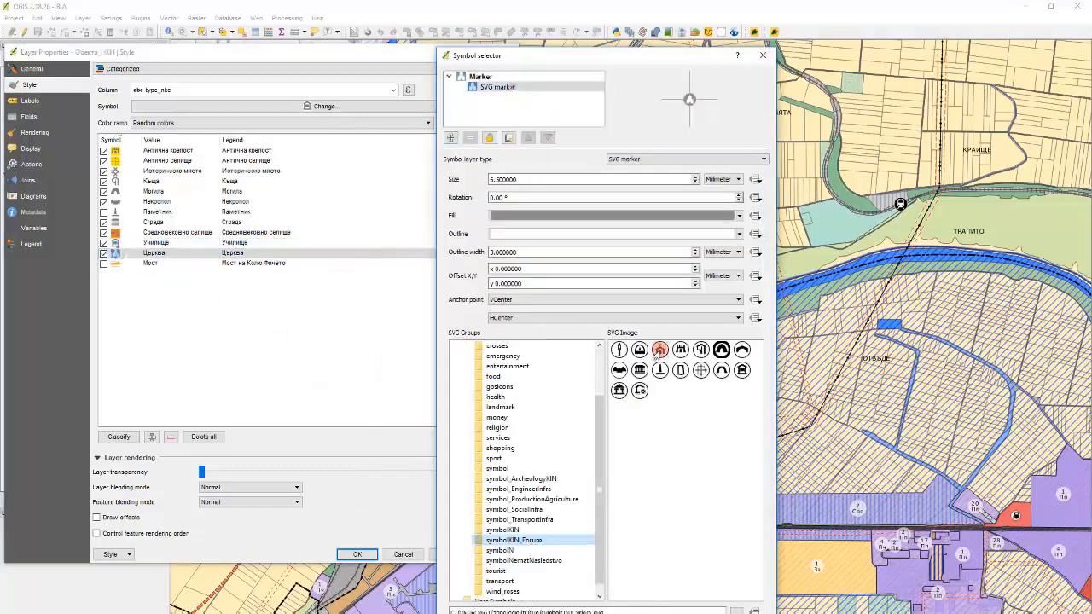
pyautogui.click(721, 251)
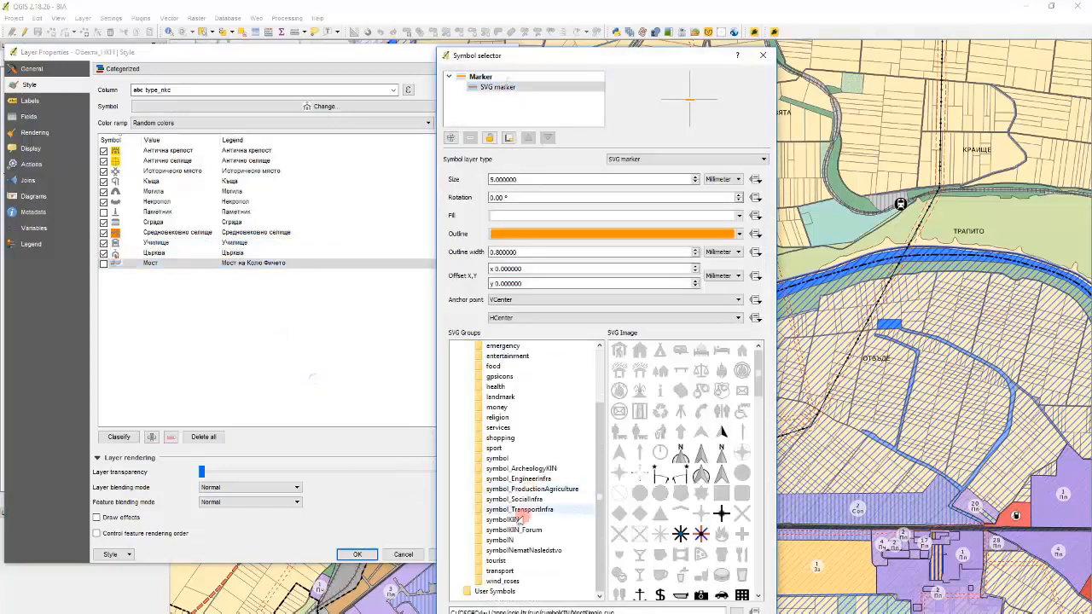
# Replace the Мост marker's image with the bridge symbol of the symbolKIN_Forum group and accept the layer style.
pyautogui.click(515, 528)
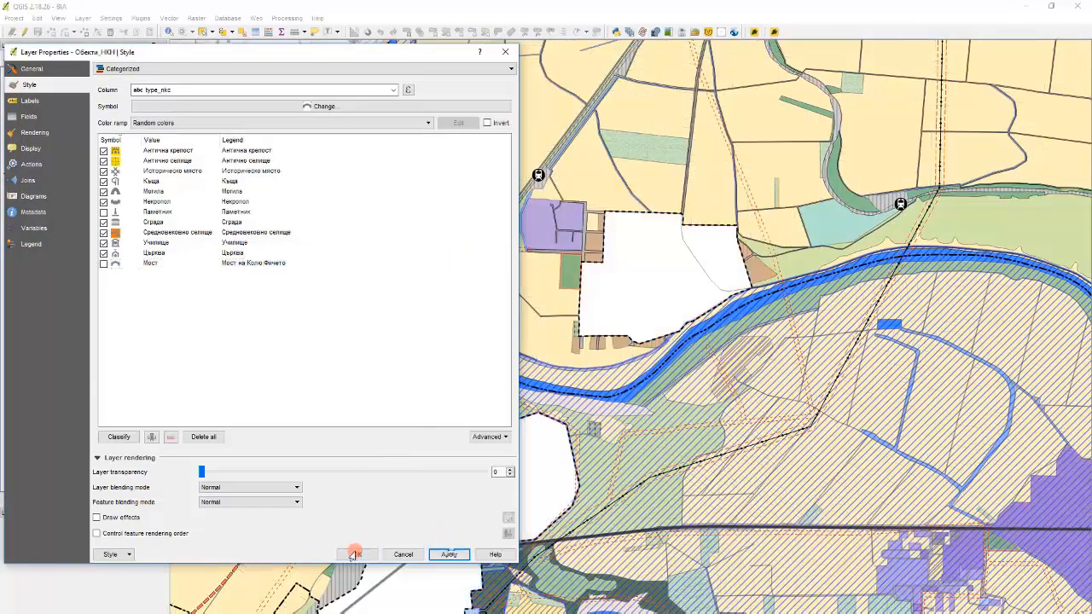
pyautogui.click(357, 555)
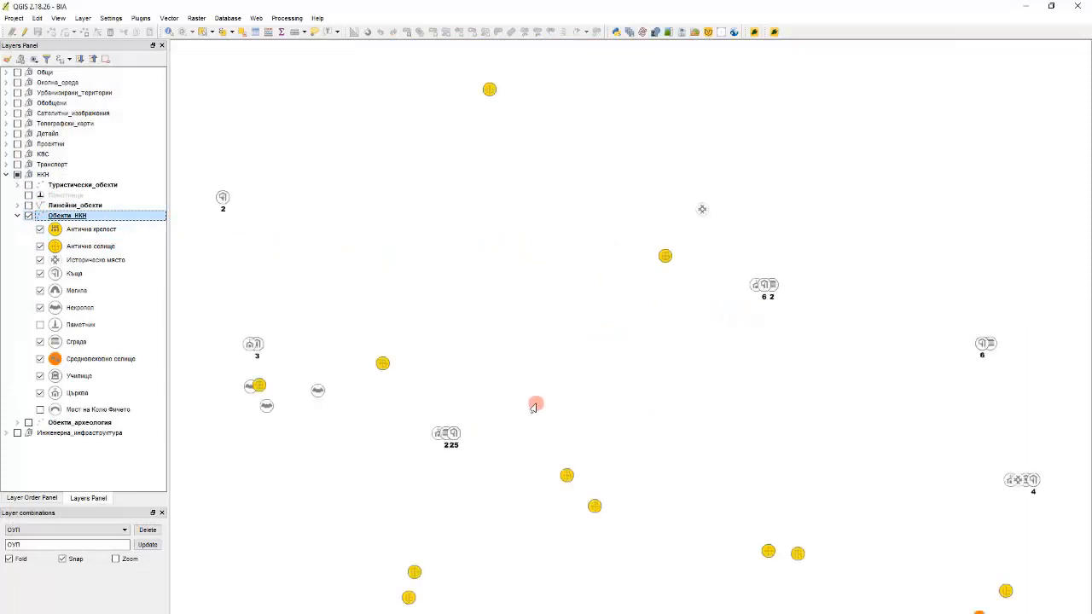
# Check the restyled layer at different map scales and look through its rendering, field and label settings for a scale visibility option.
pyautogui.scroll(-1, 495, 330)
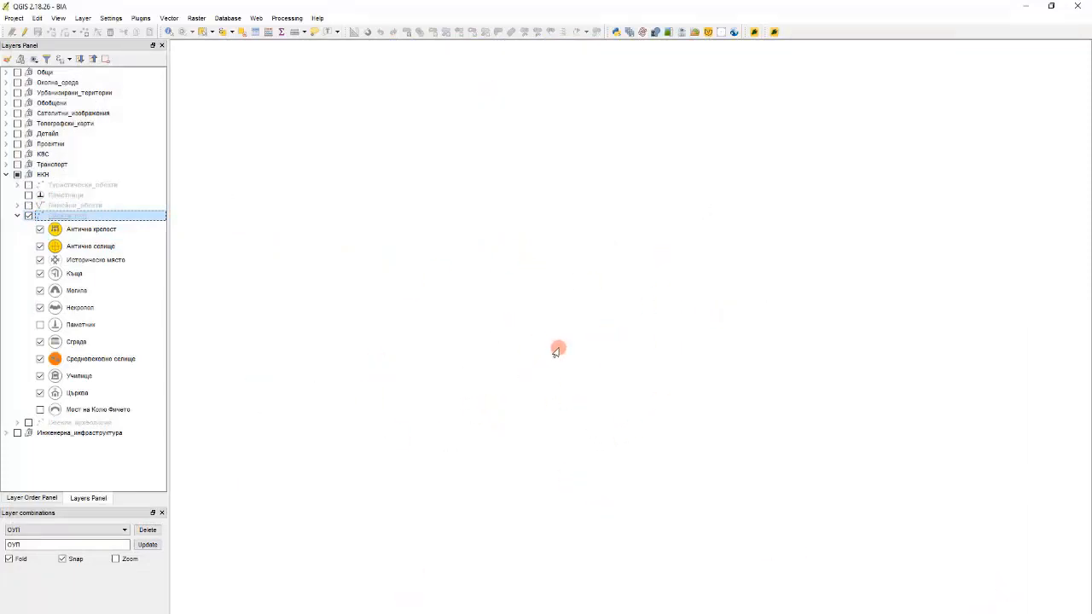
pyautogui.scroll(1, 563, 367)
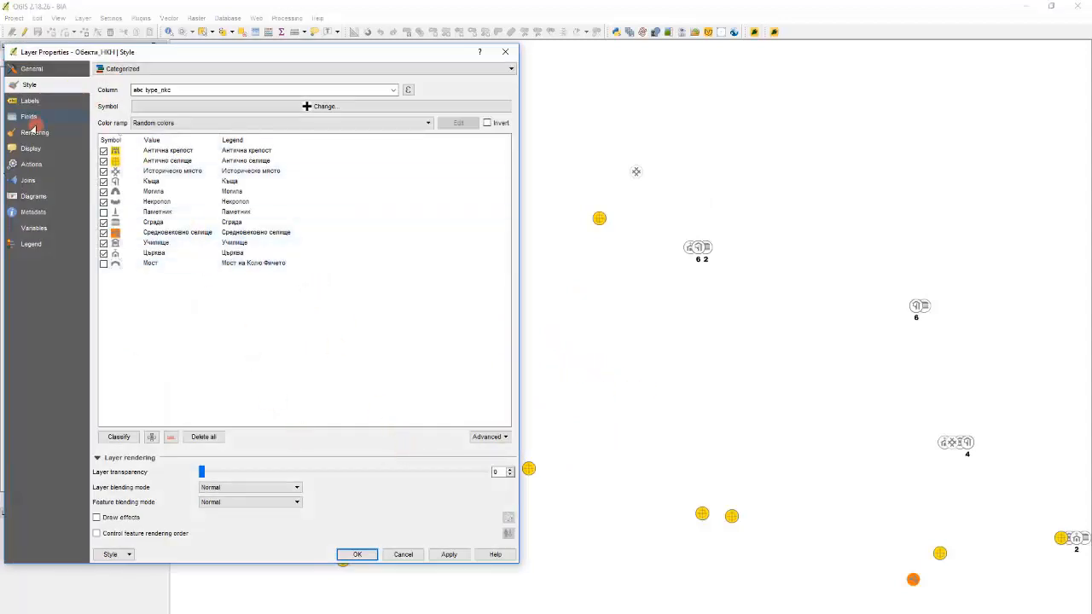
pyautogui.click(35, 132)
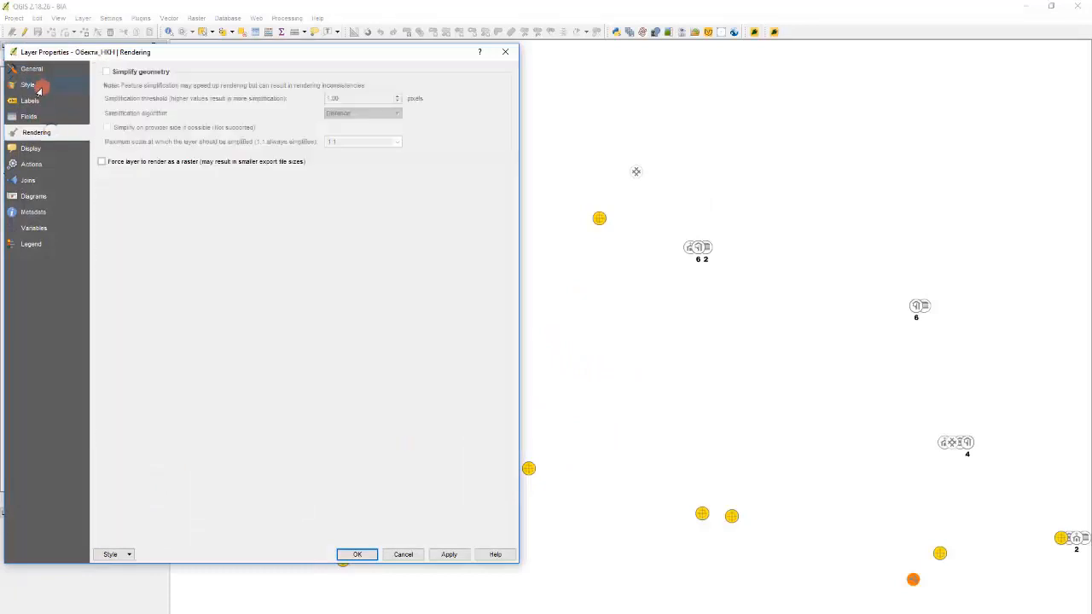
pyautogui.click(43, 102)
pyautogui.click(45, 84)
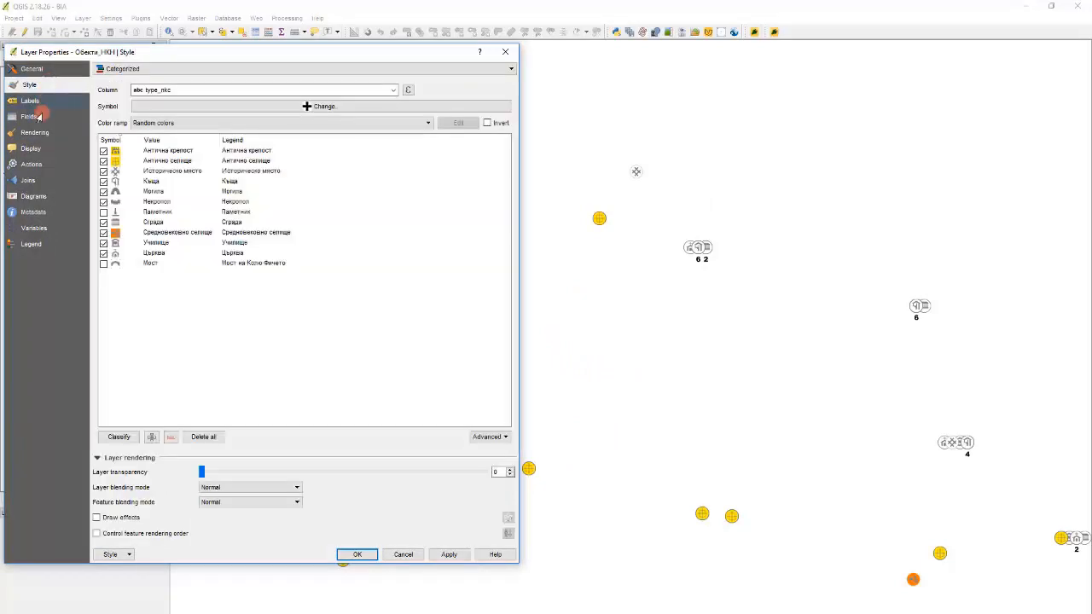
pyautogui.click(37, 116)
pyautogui.click(36, 102)
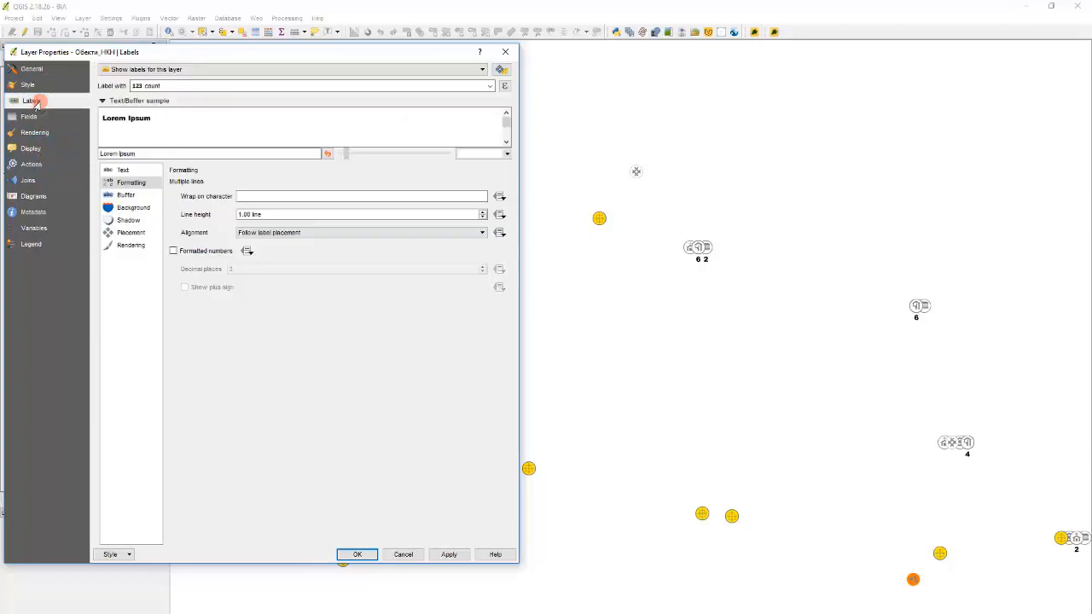
pyautogui.click(132, 233)
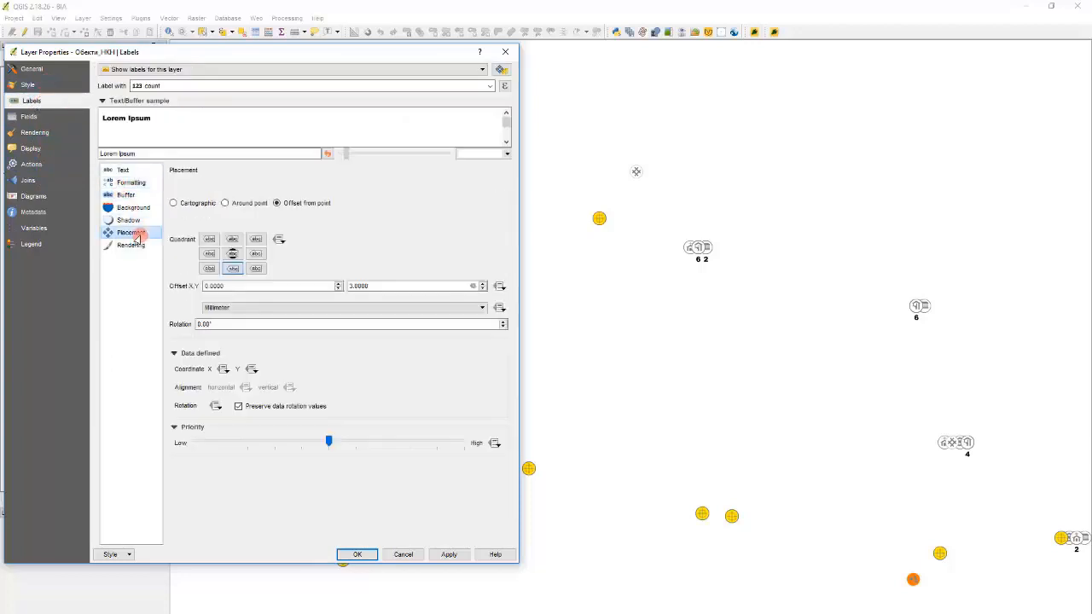
pyautogui.click(137, 245)
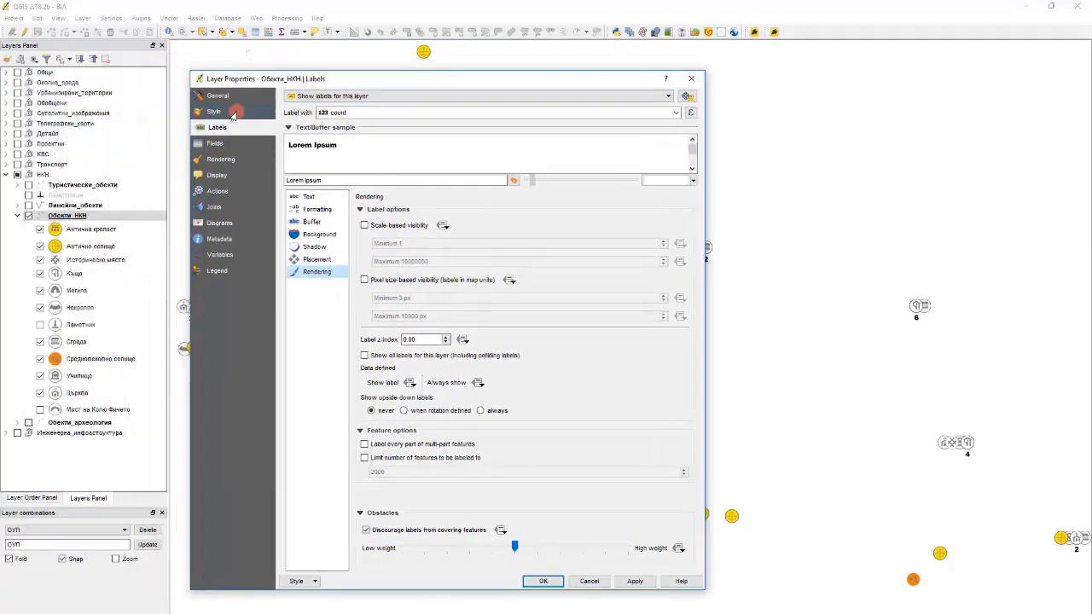
# Turn off scale-dependent visibility for the Обекти_НКН layer and check its symbols at different map scales.
pyautogui.click(227, 112)
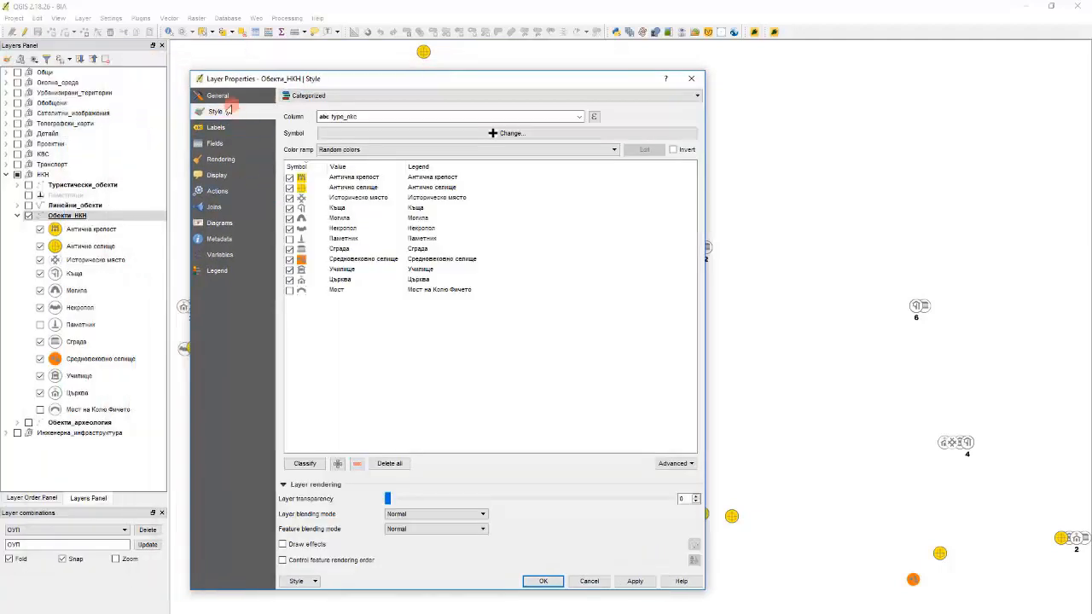
pyautogui.click(224, 96)
pyautogui.click(287, 216)
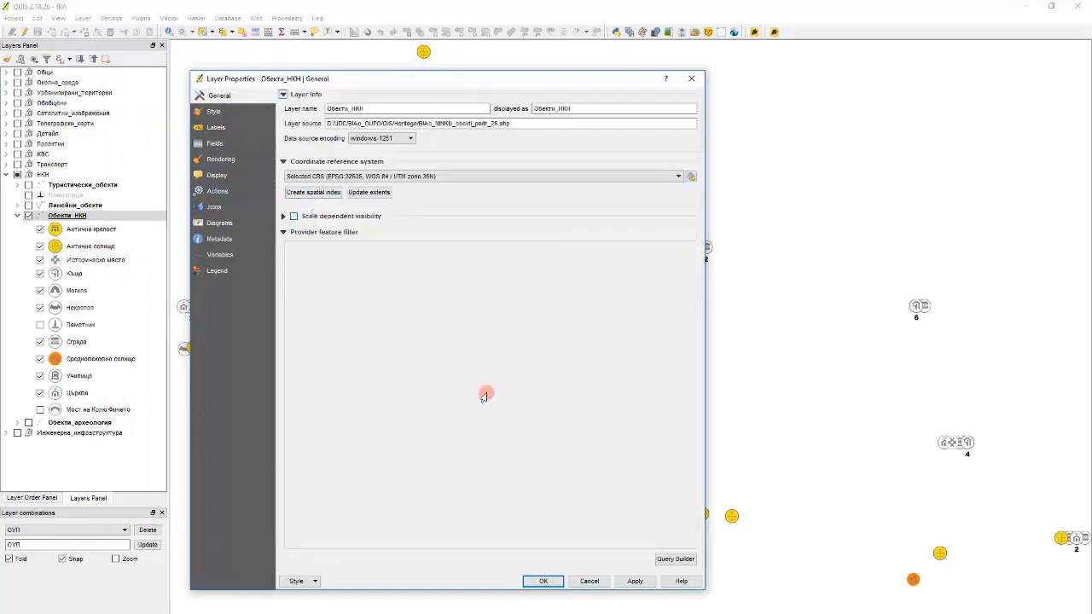
pyautogui.click(633, 584)
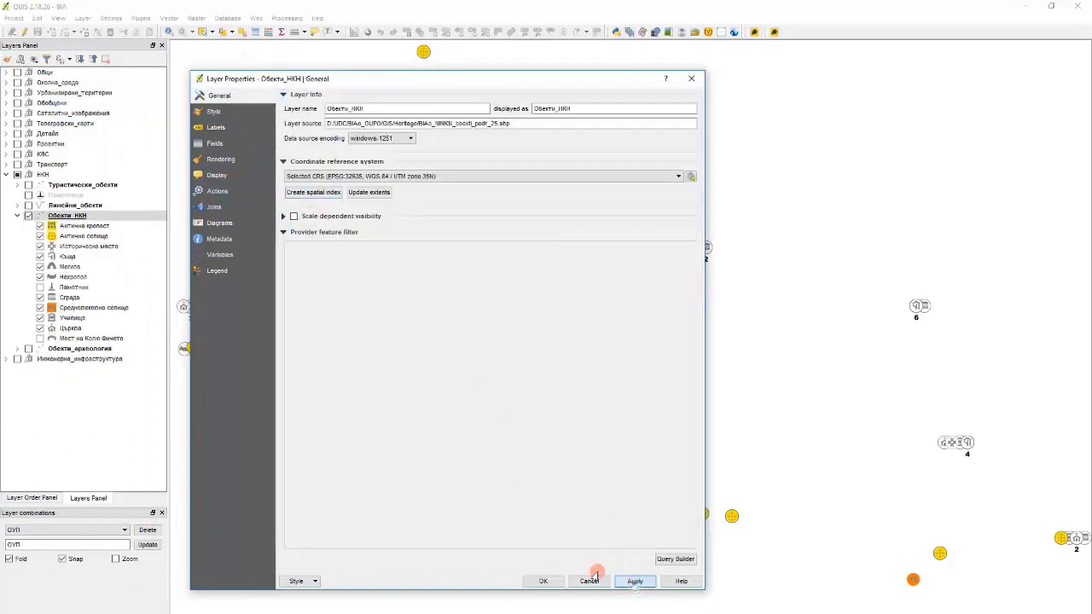
pyautogui.click(549, 580)
pyautogui.scroll(-1, 472, 308)
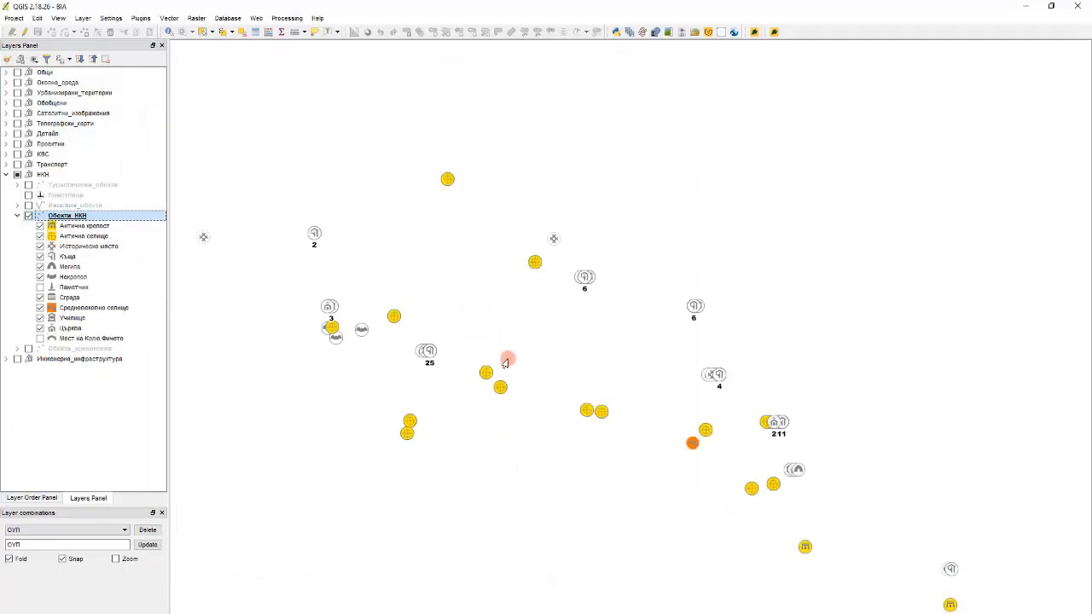
pyautogui.scroll(1, 443, 380)
pyautogui.scroll(2, 397, 337)
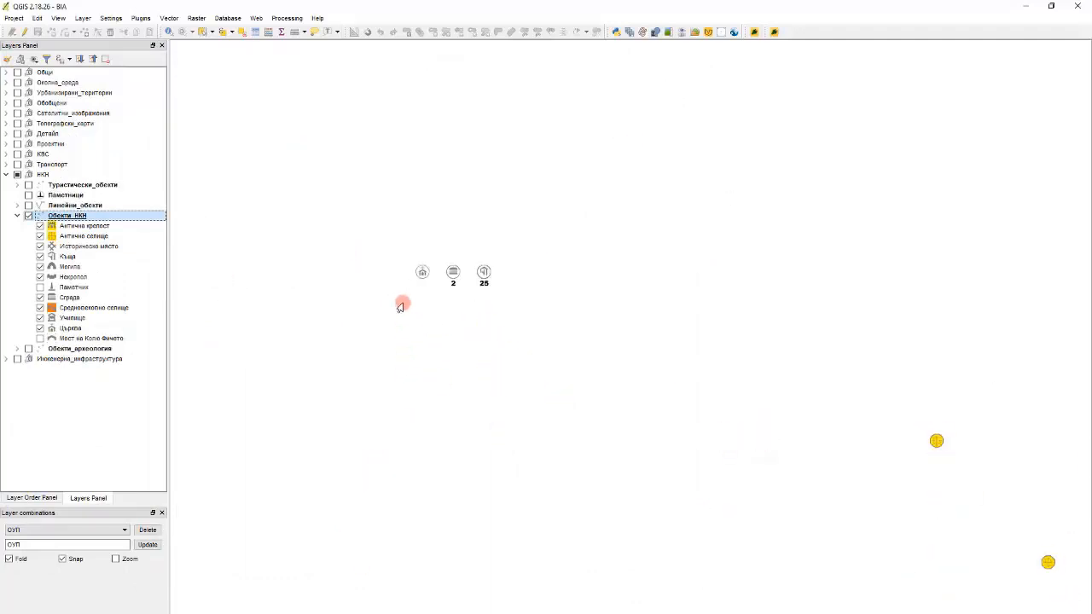
# Examine the point symbols of the Обекти_НКН layer at several map scales, including the clustered points.
pyautogui.scroll(-2, 427, 295)
pyautogui.scroll(2, 426, 301)
pyautogui.scroll(-2, 427, 298)
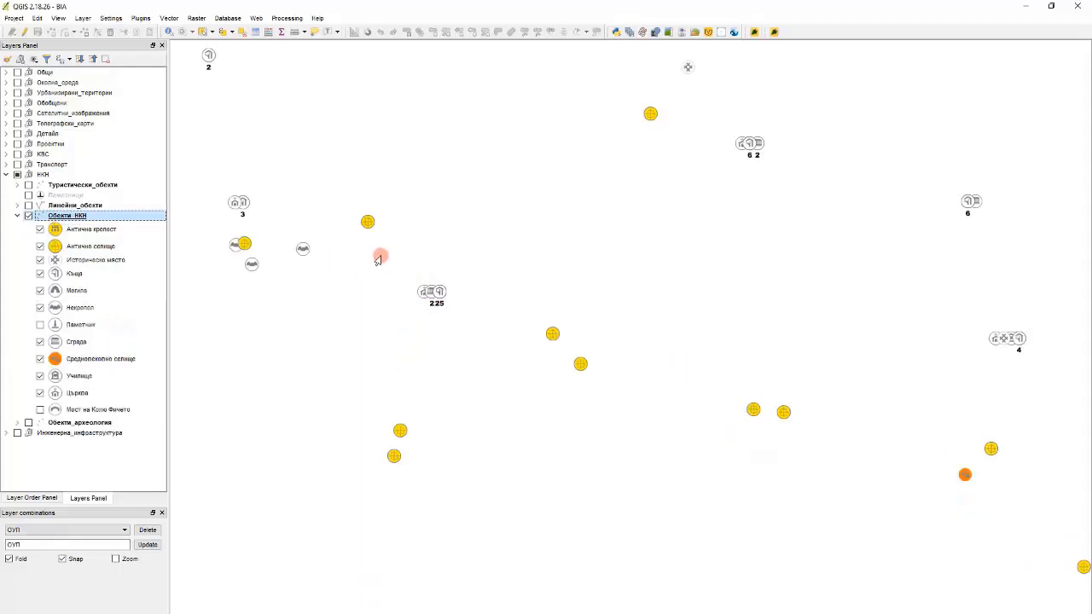
pyautogui.scroll(-1, 380, 260)
pyautogui.scroll(3, 573, 201)
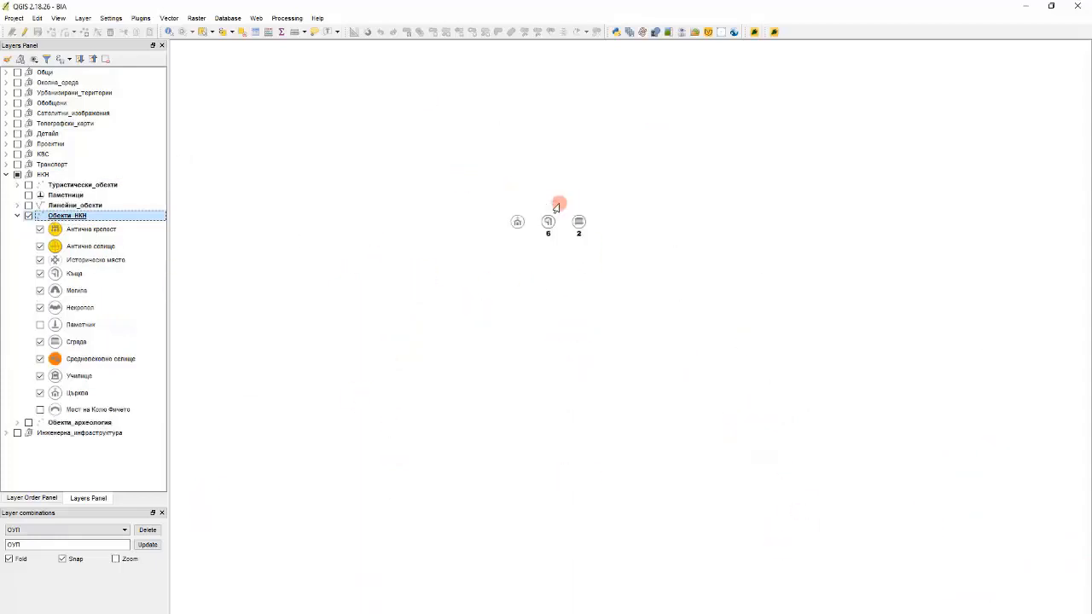
pyautogui.scroll(-3, 550, 206)
pyautogui.scroll(2, 698, 360)
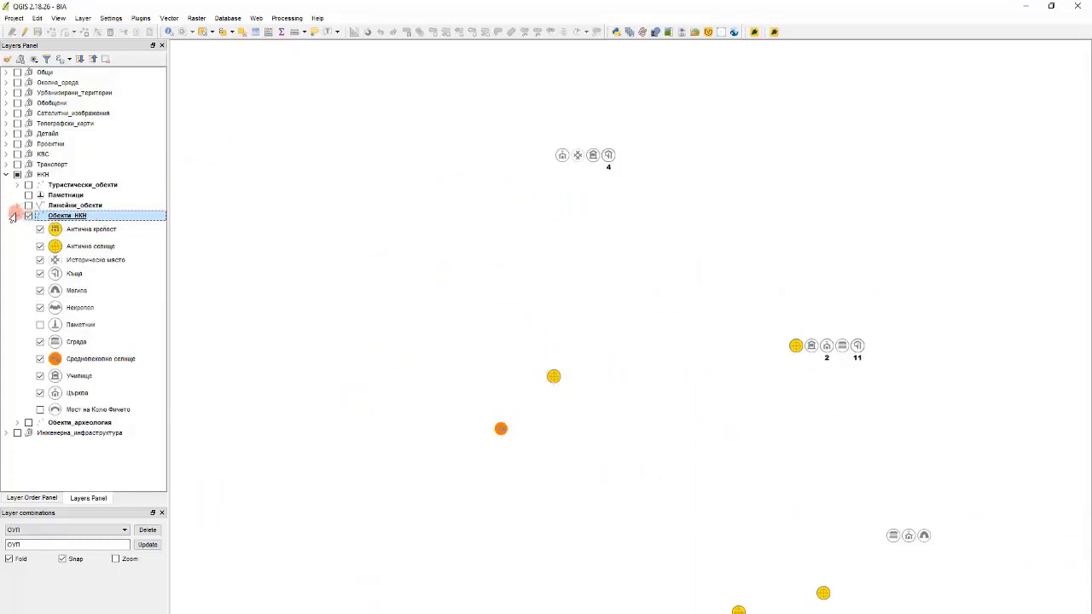
# Check which column the Обекти_НКН layer's categorized style is based on, leaving the layer properties without changes.
pyautogui.click(13, 216)
pyautogui.click(16, 216)
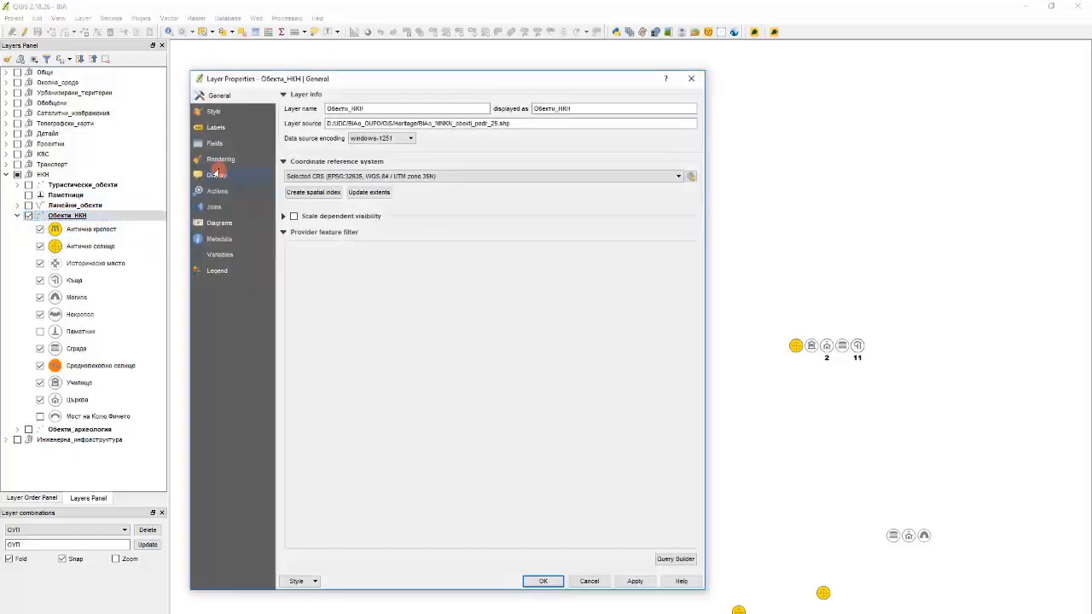
pyautogui.click(212, 112)
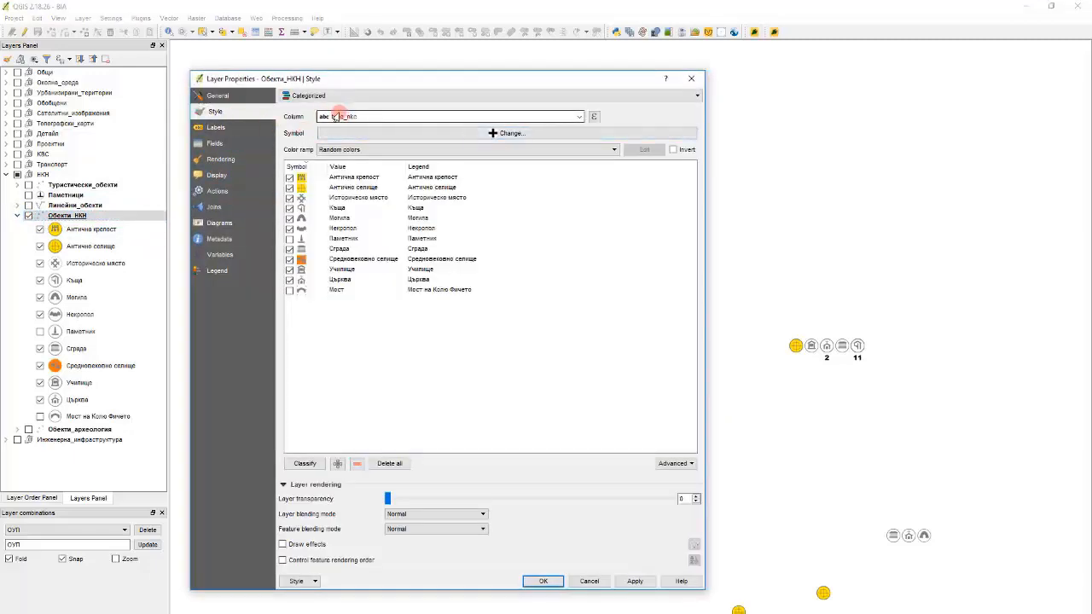
pyautogui.doubleClick(348, 117)
pyautogui.click(589, 582)
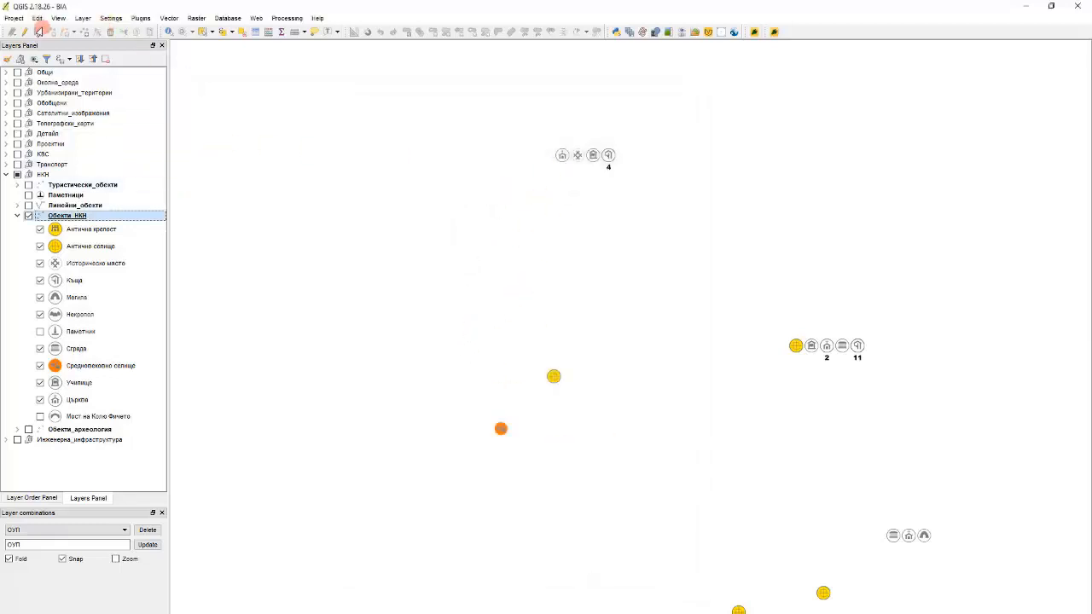
# Start editing Обекти_НКН, select the Историческо място point beside the church, and bring its record to the start of the attribute table.
pyautogui.click(25, 34)
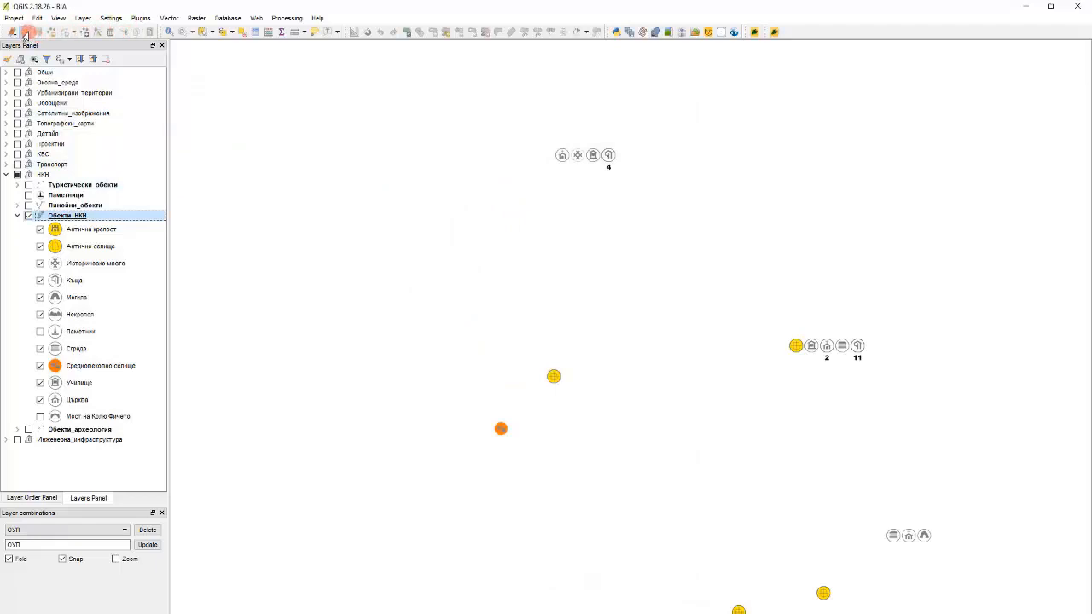
pyautogui.scroll(2, 576, 160)
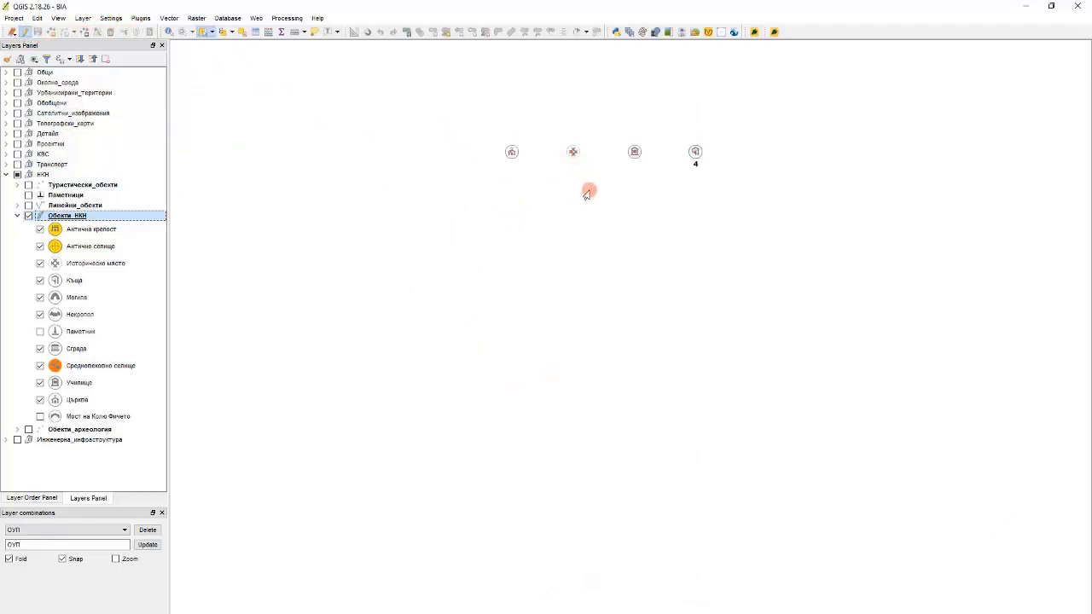
pyautogui.moveTo(592, 195); pyautogui.dragTo(568, 142)
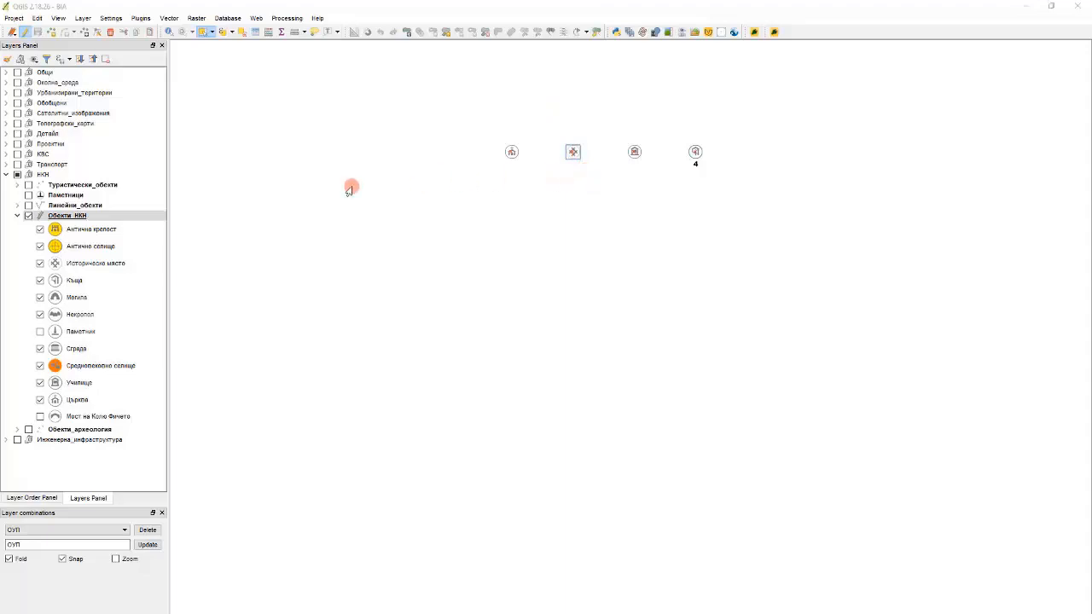
pyautogui.press('F6')
pyautogui.moveTo(0, 265); pyautogui.dragTo(788, 267)
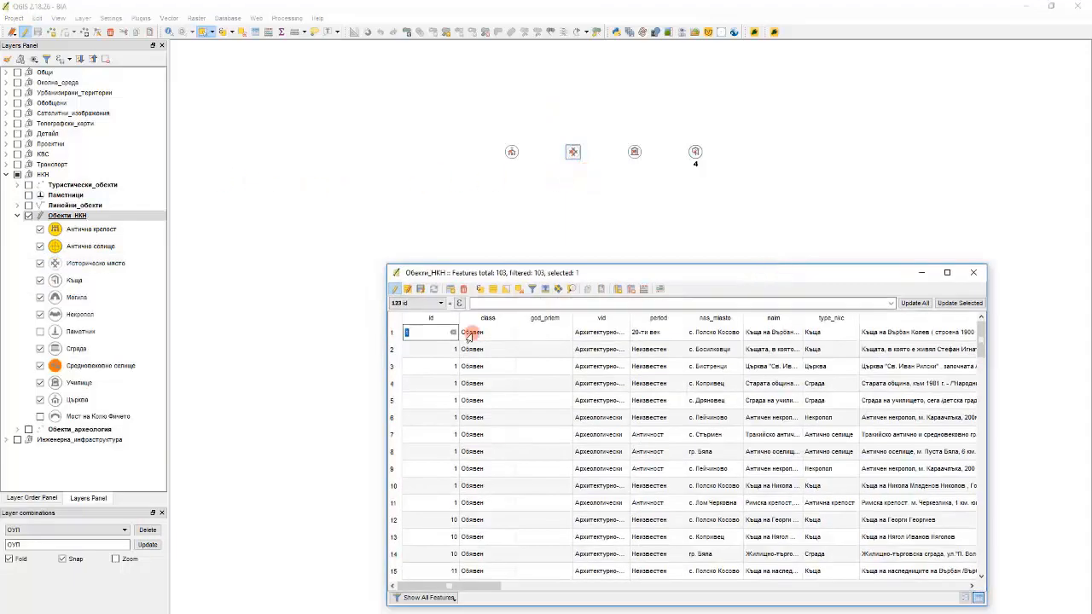
pyautogui.click(531, 291)
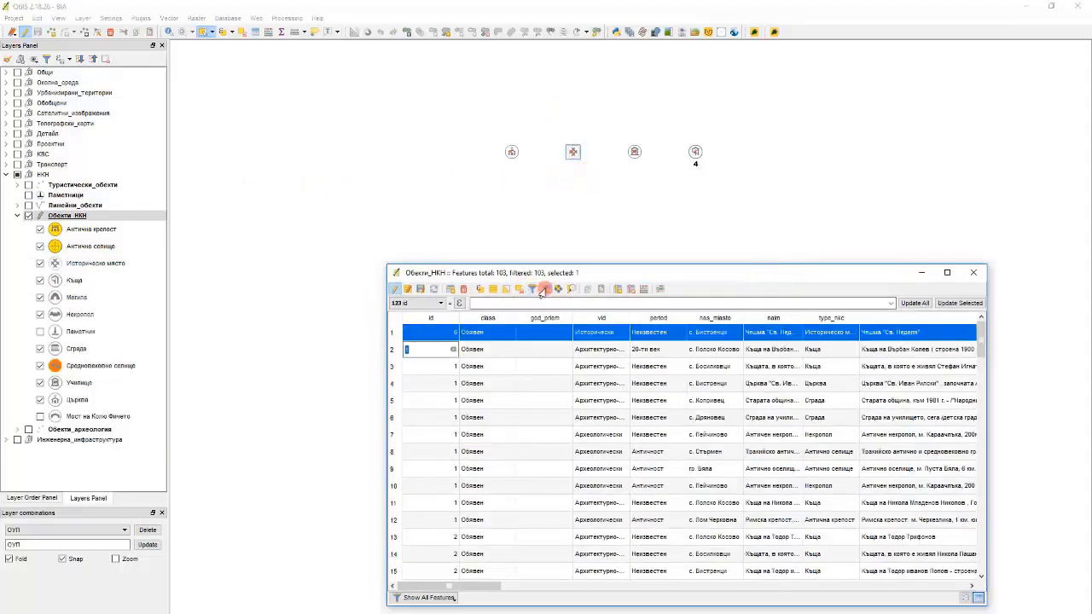
# Copy the value Къща from a house record into the selected historic-place record's type_nkc field and check the map.
pyautogui.doubleClick(815, 351)
pyautogui.hotkey('ctrl', 'c')
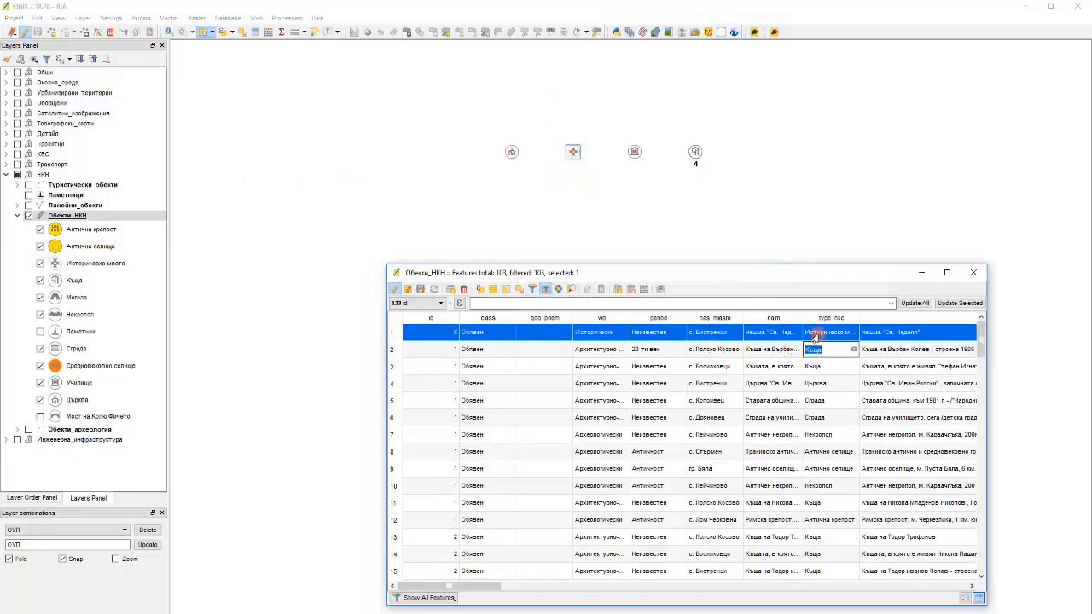
pyautogui.doubleClick(815, 334)
pyautogui.hotkey('ctrl', 'v')
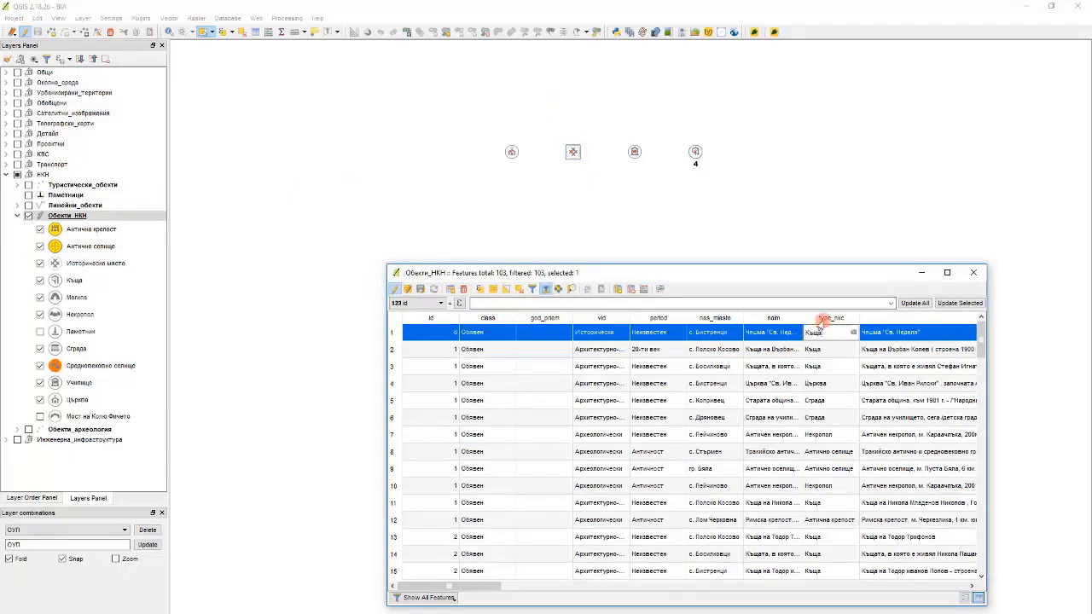
pyautogui.click(823, 185)
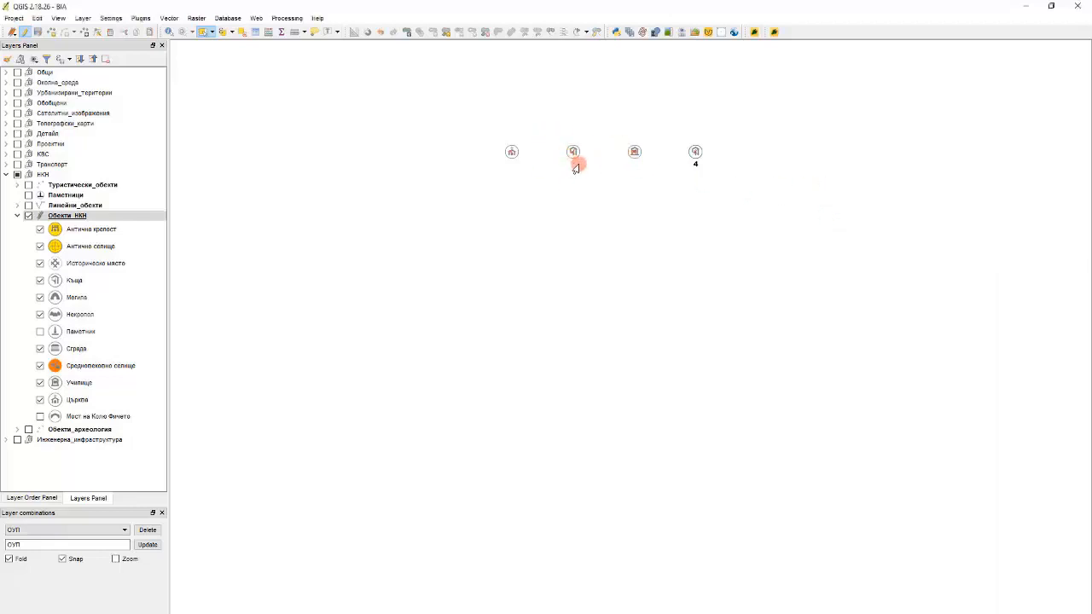
# Select the orange Средновековно селище point on the map.
pyautogui.scroll(-2, 631, 222)
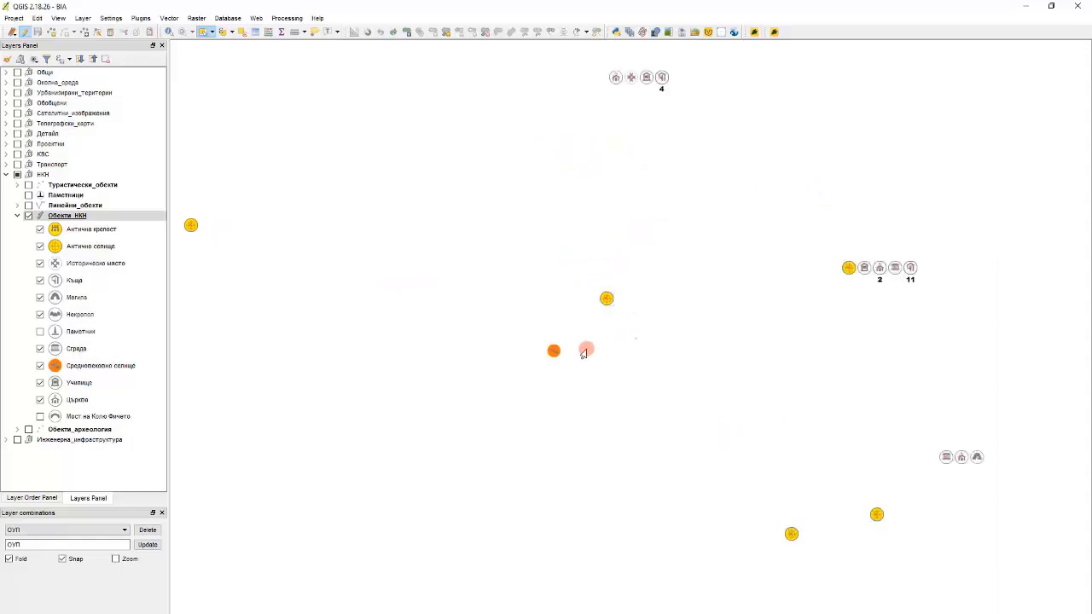
pyautogui.moveTo(589, 360); pyautogui.dragTo(551, 340)
pyautogui.scroll(2, 543, 358)
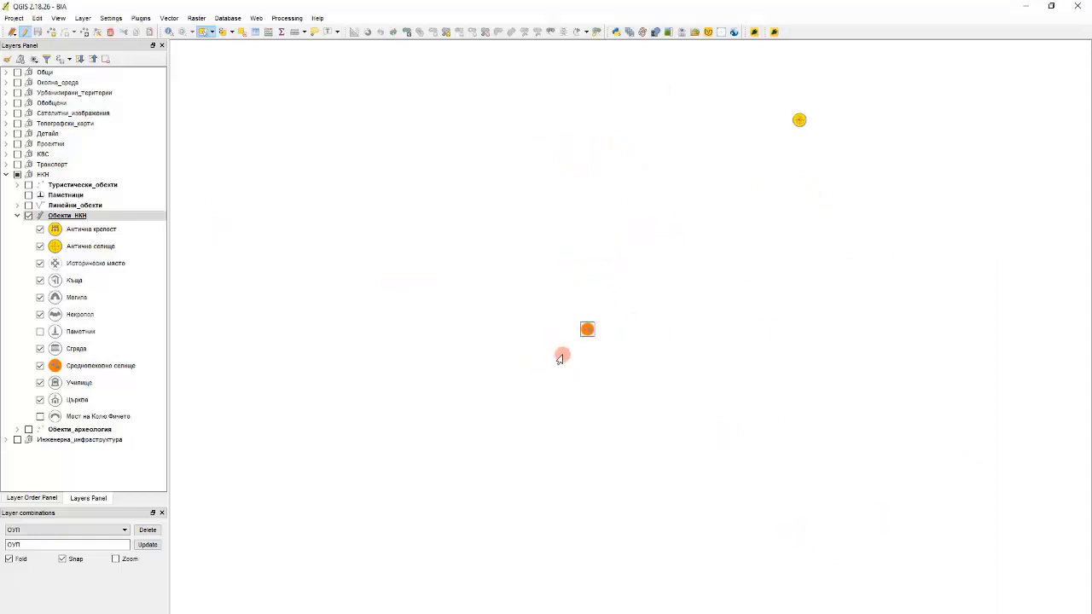
pyautogui.scroll(-1, 589, 359)
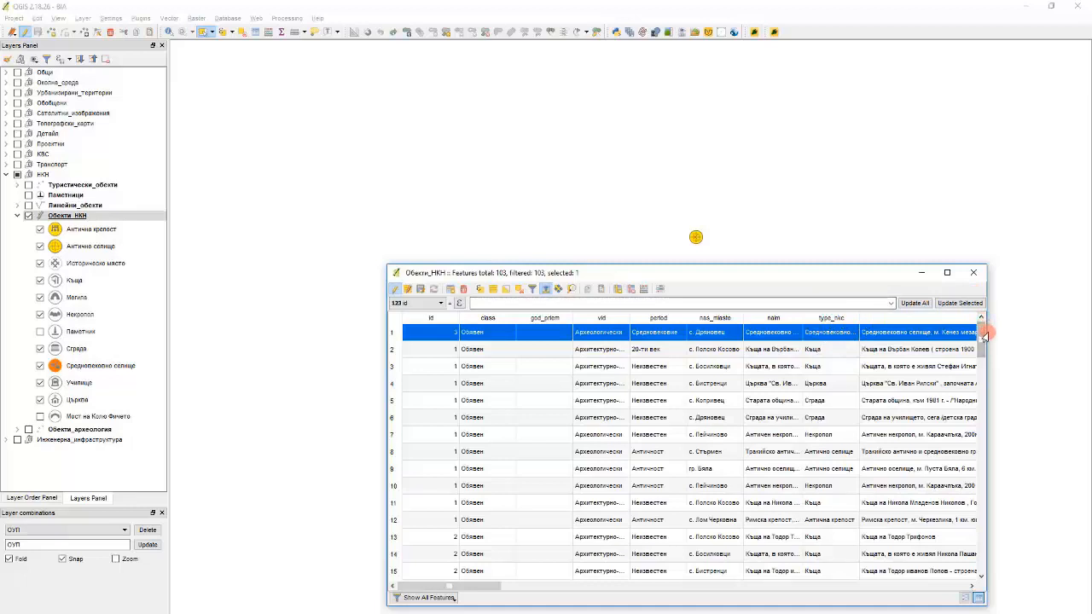
# Widen the attribute table and its type_nkc column, and change the selected record's type_nkc value to Антично селище.
pyautogui.moveTo(985, 336); pyautogui.dragTo(1048, 334)
pyautogui.moveTo(858, 317); pyautogui.dragTo(936, 320)
pyautogui.doubleClick(848, 333)
pyautogui.doubleClick(846, 333)
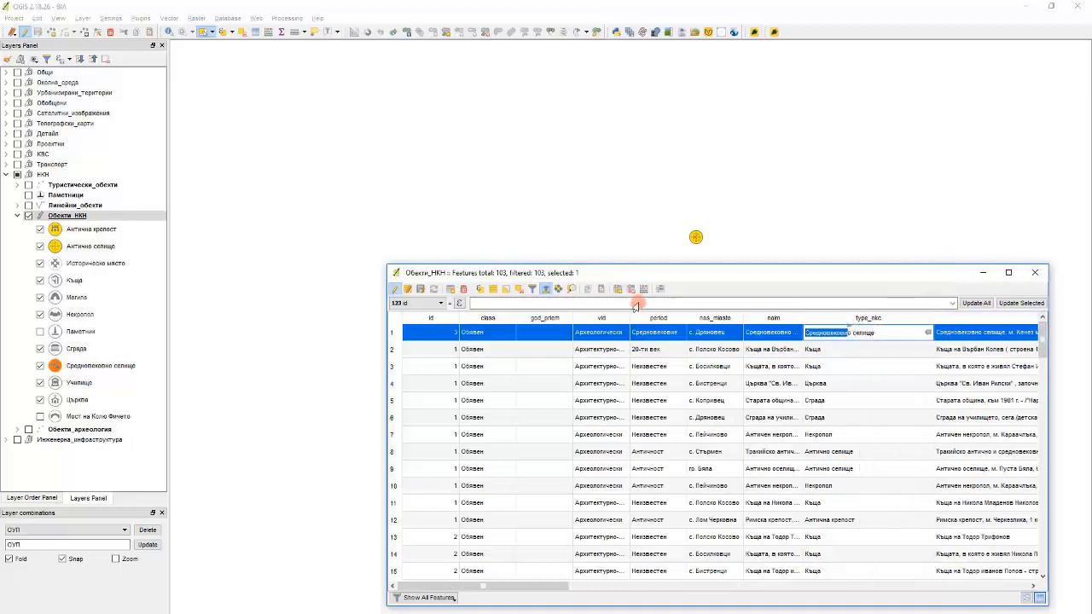
pyautogui.press('BackSpace')
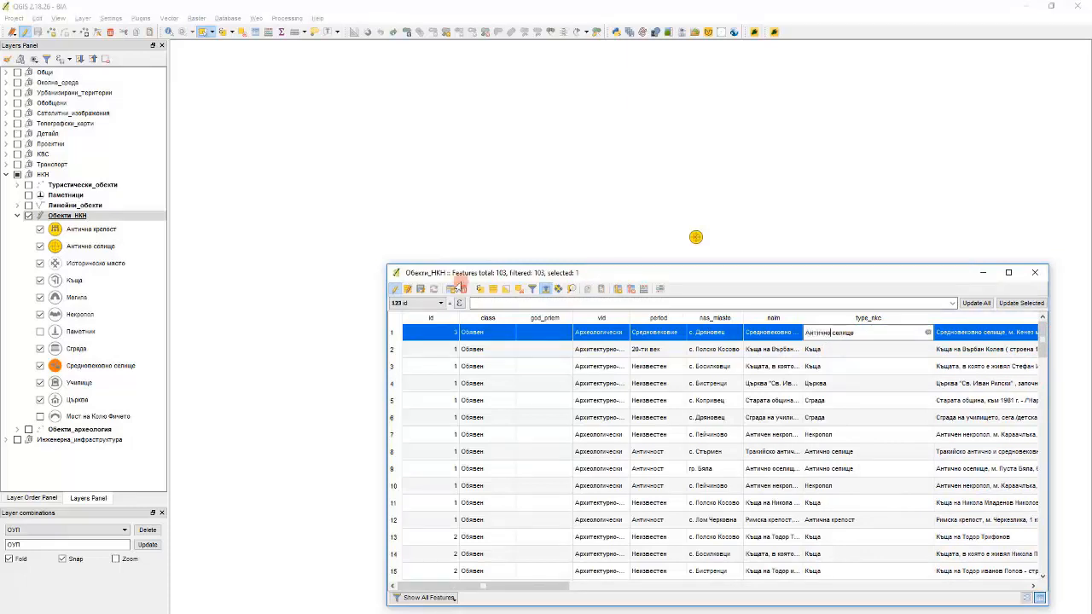
pyautogui.click(510, 180)
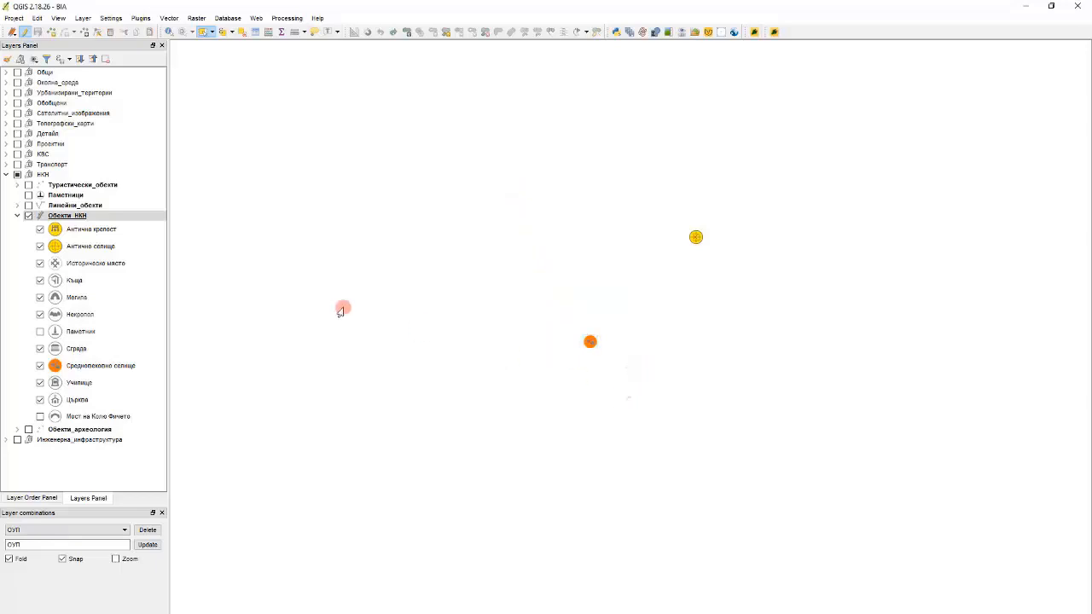
# Replace the Средновековно селище category's SVG marker image with the crossed-circle symbol of the symbolKIN_Forum group.
pyautogui.click(94, 232)
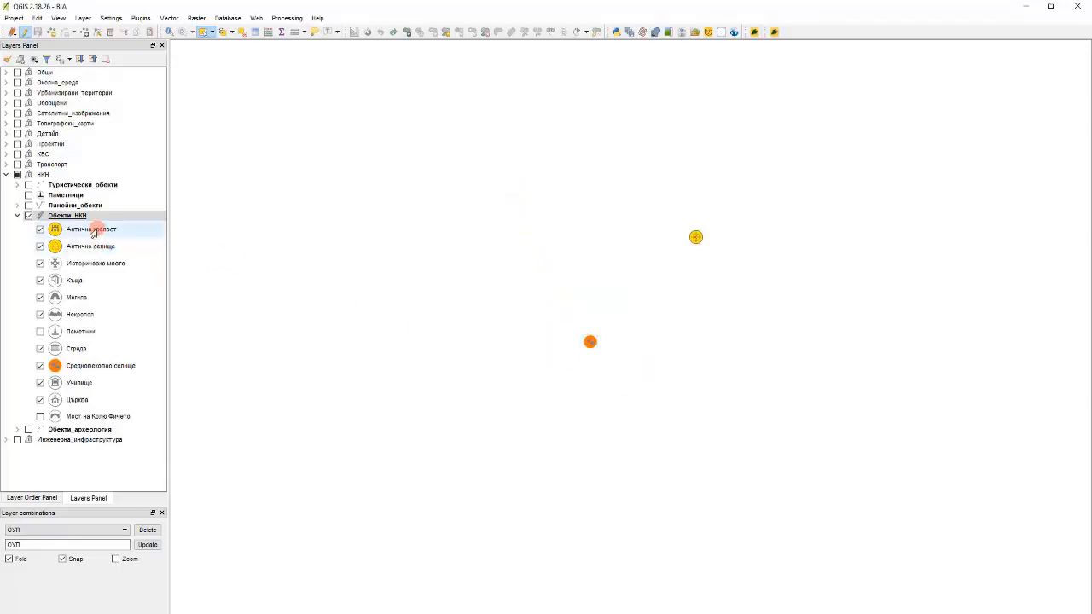
pyautogui.click(83, 216)
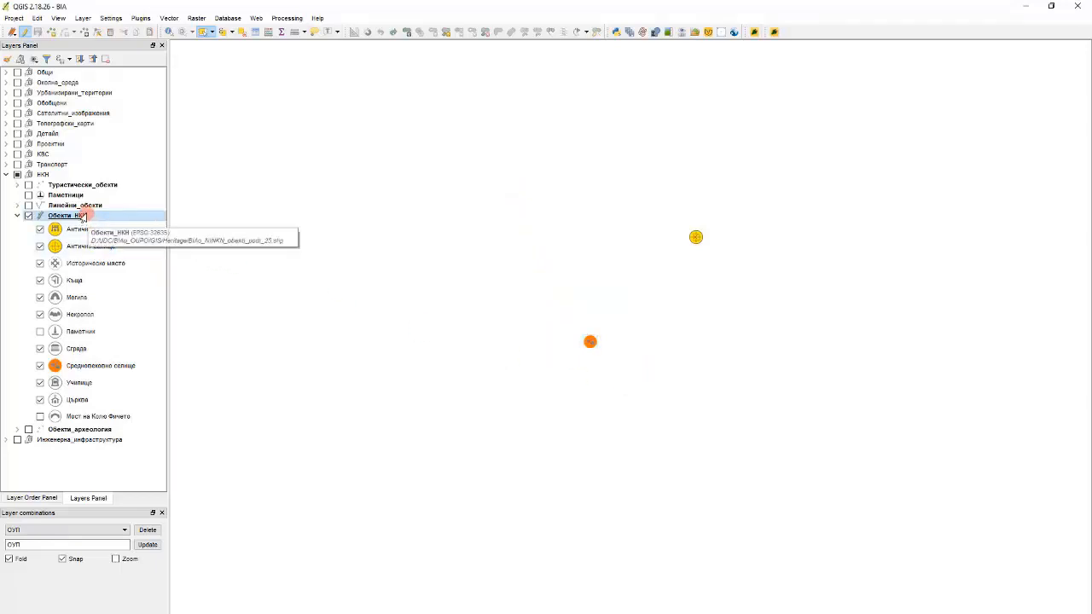
pyautogui.doubleClick(81, 217)
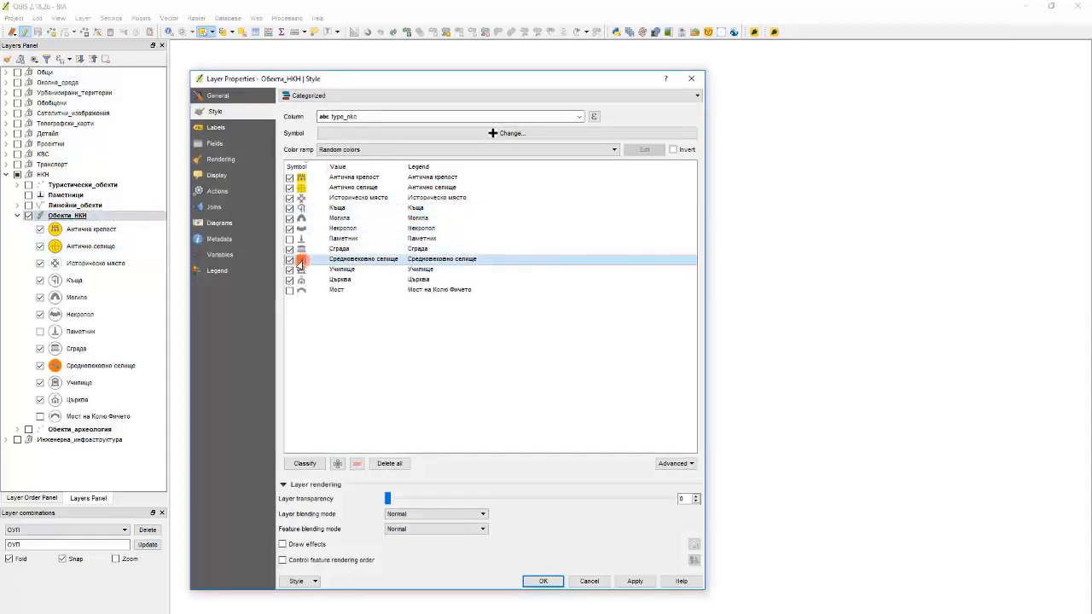
pyautogui.doubleClick(403, 256)
pyautogui.click(481, 77)
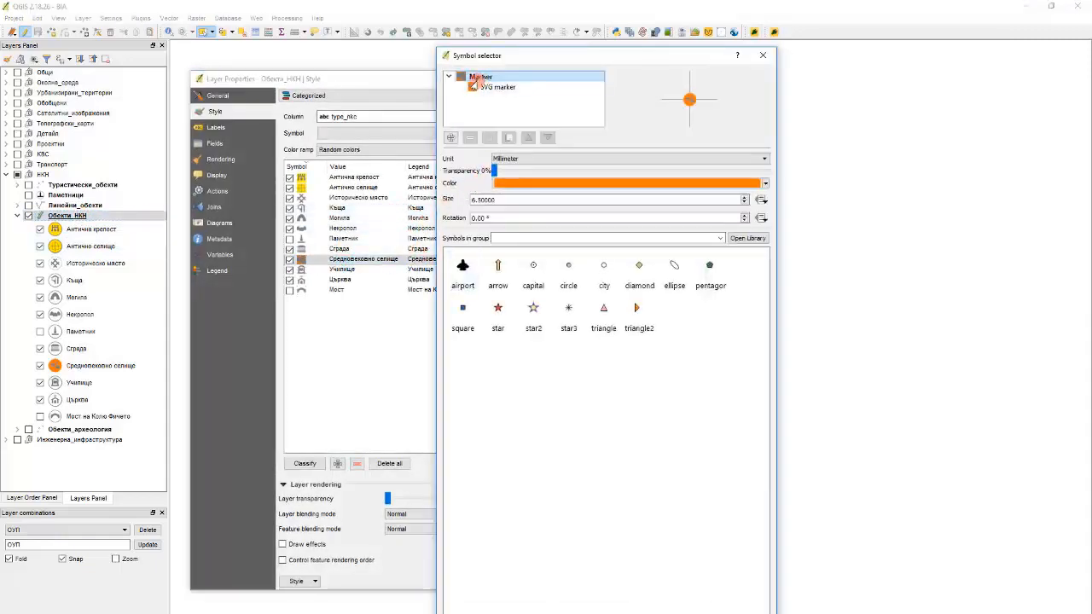
pyautogui.click(498, 87)
pyautogui.scroll(-2, 512, 440)
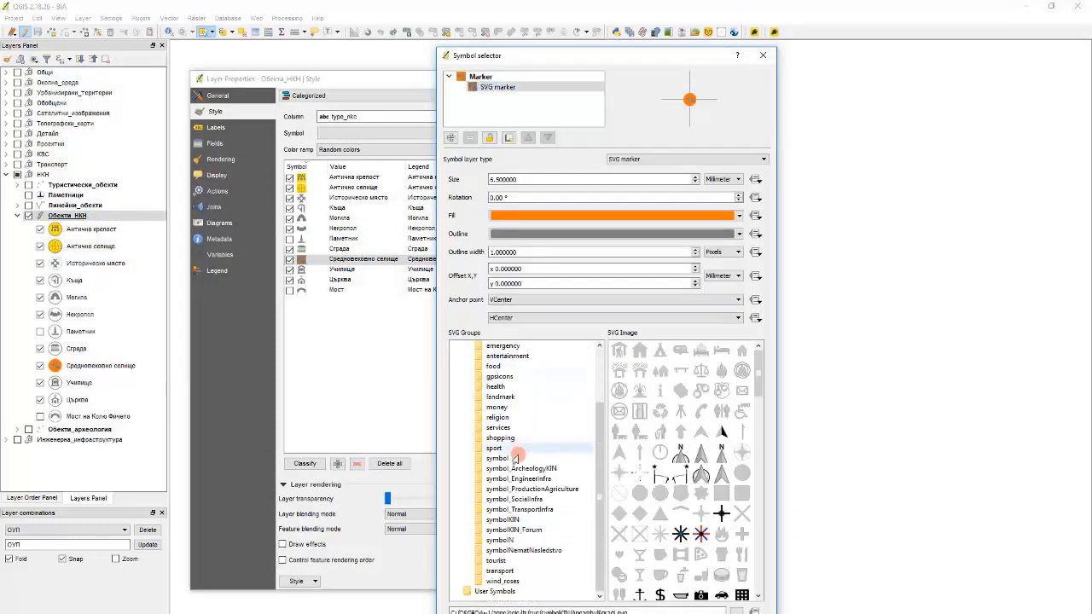
pyautogui.click(537, 530)
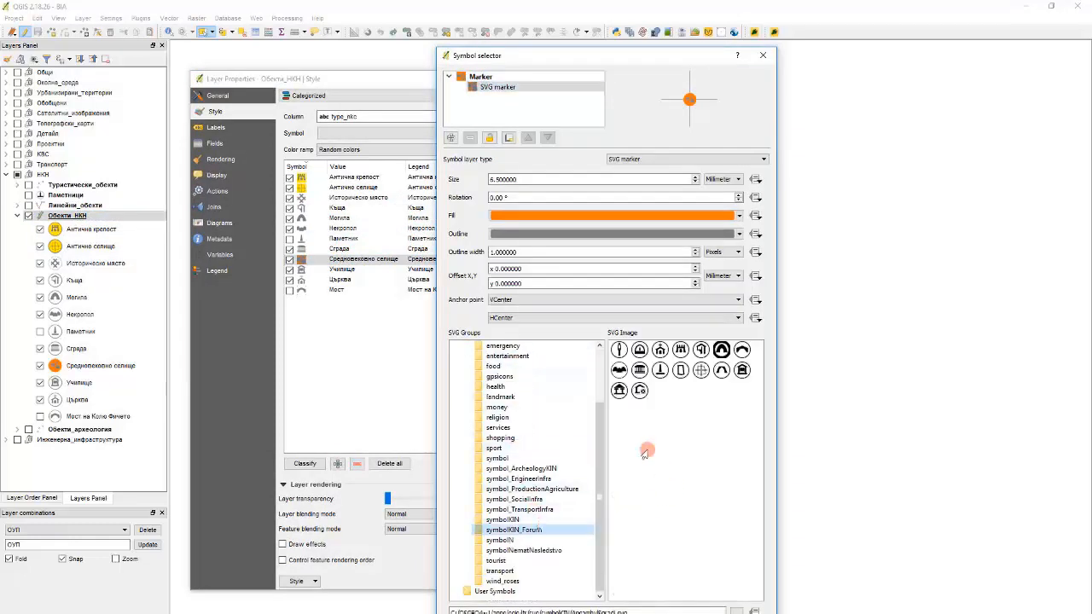
pyautogui.click(700, 372)
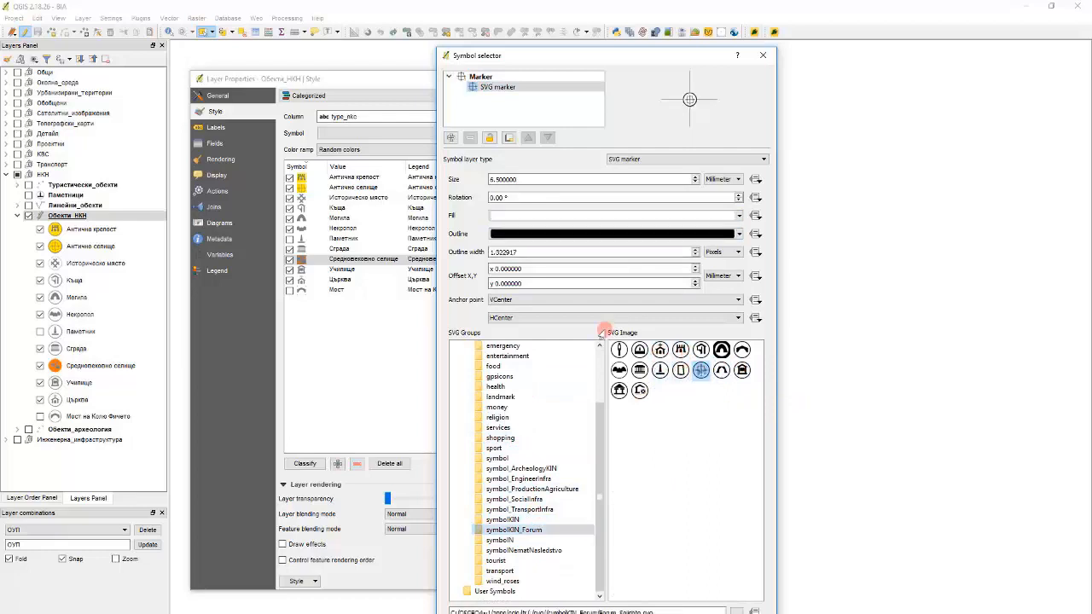
# Set the Средновековно селище marker's fill to orange #ff6e00 and its outline to grey #808080.
pyautogui.click(538, 218)
pyautogui.click(410, 268)
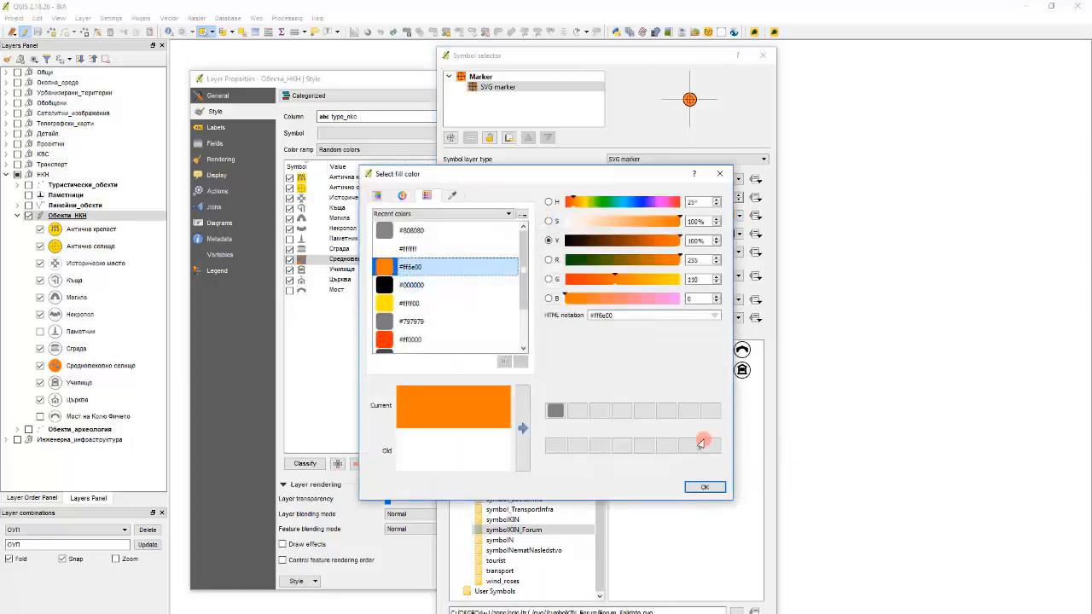
pyautogui.click(705, 487)
pyautogui.click(562, 241)
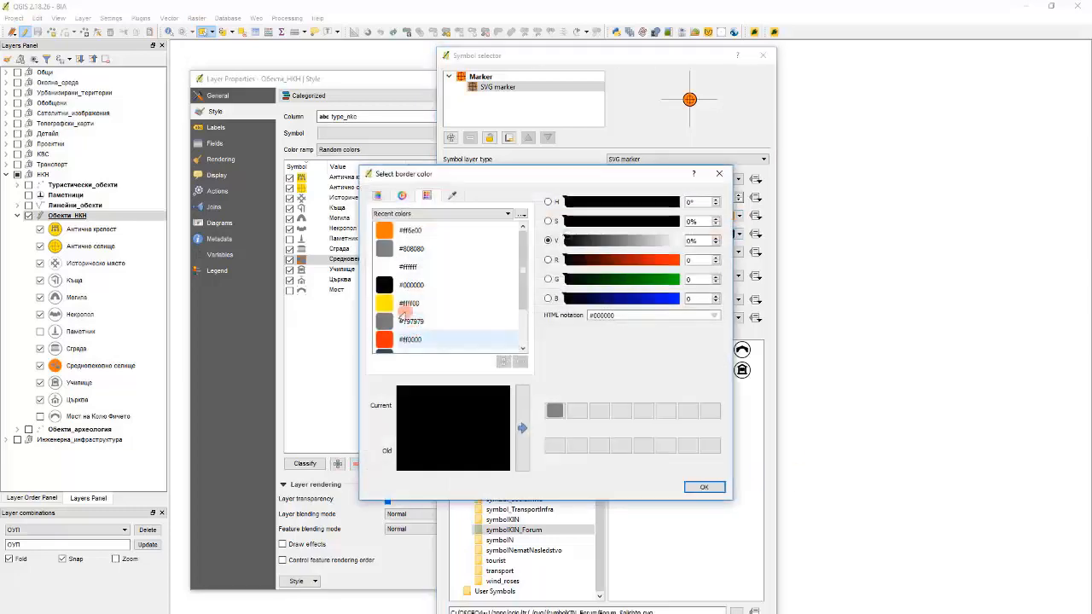
pyautogui.click(413, 248)
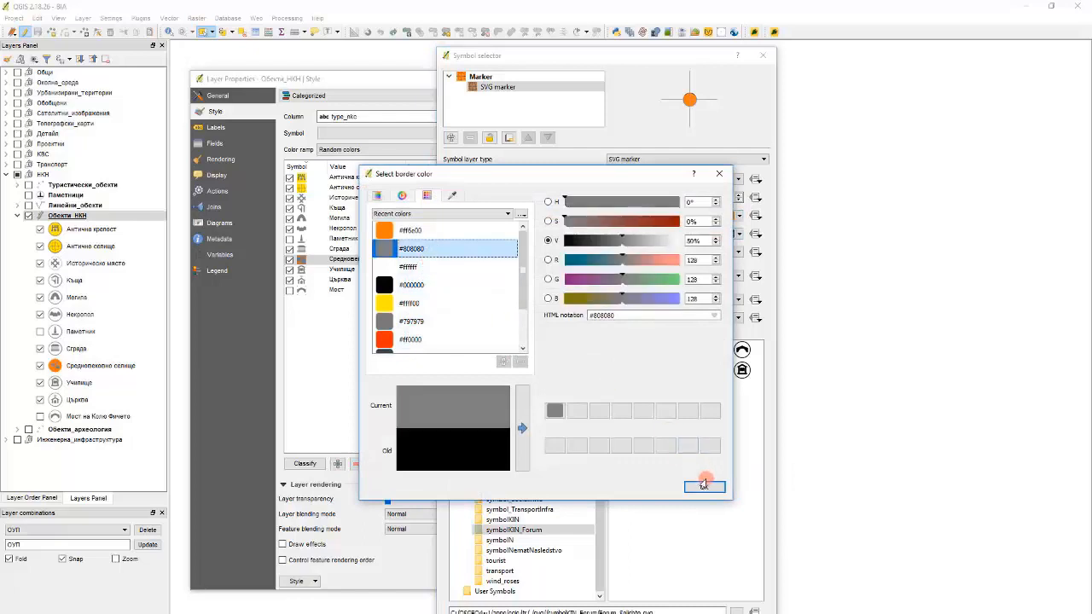
pyautogui.click(707, 488)
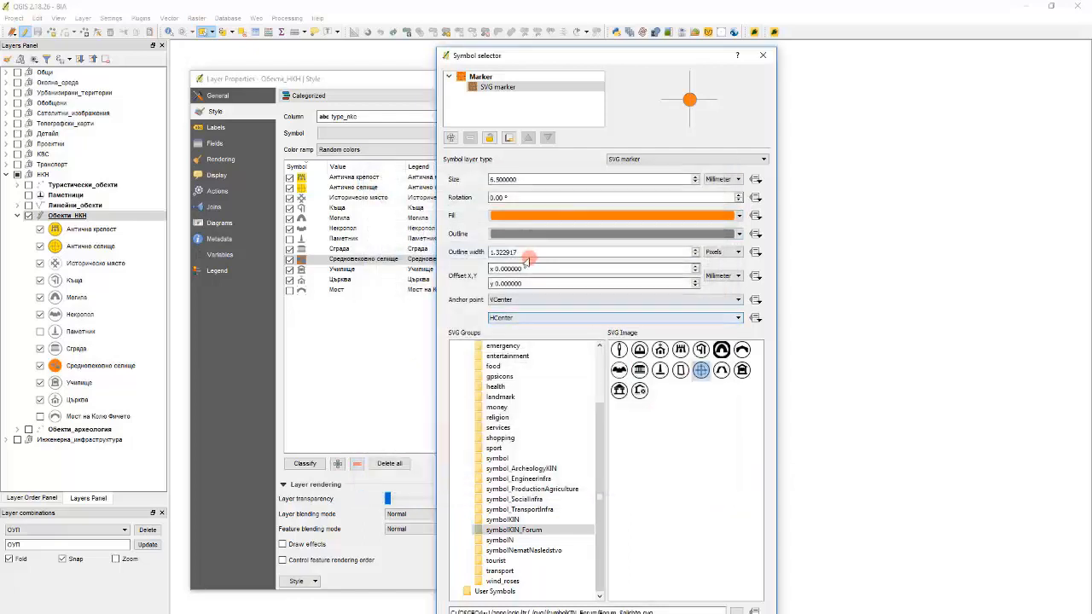
# Set the Средновековно селище marker's outline width to 1 pixel, accept the layer style and check it on the map.
pyautogui.moveTo(524, 253); pyautogui.dragTo(371, 242)
pyautogui.write('1')
pyautogui.press('Return')
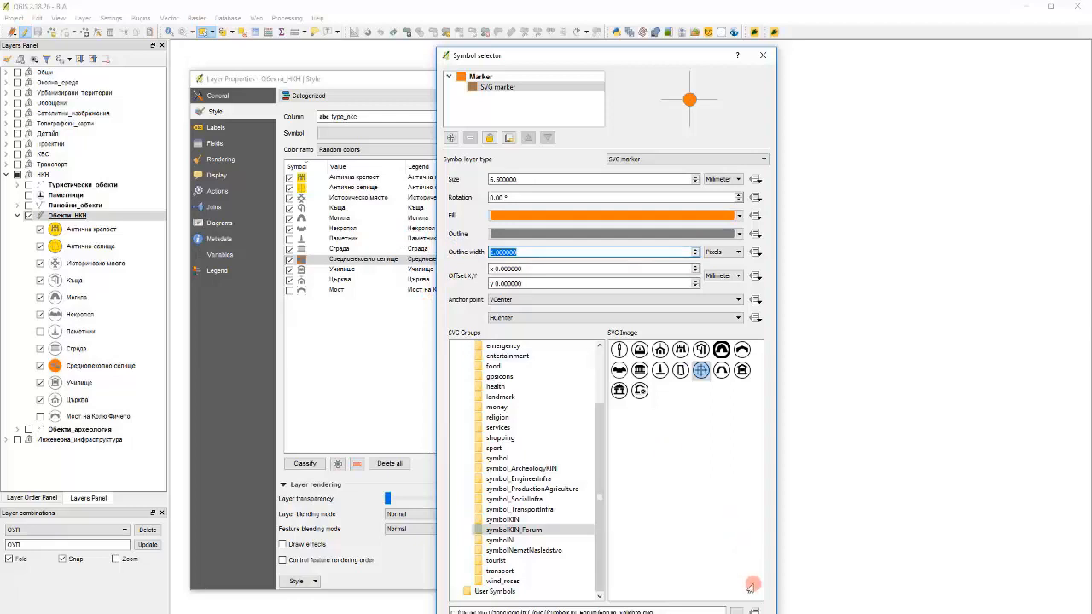
pyautogui.press('Return')
pyautogui.click(635, 582)
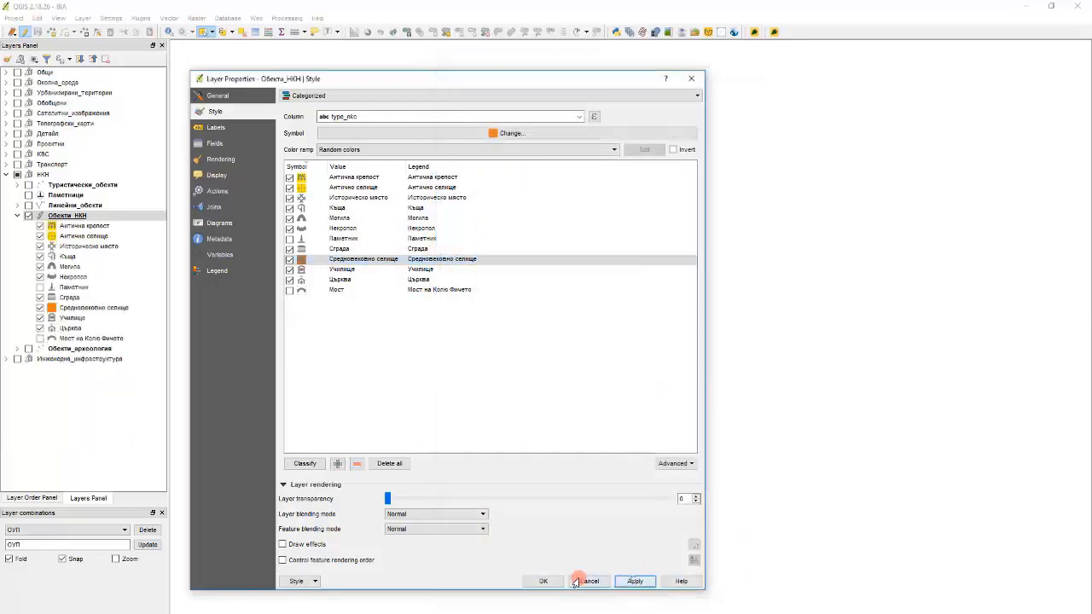
pyautogui.click(544, 581)
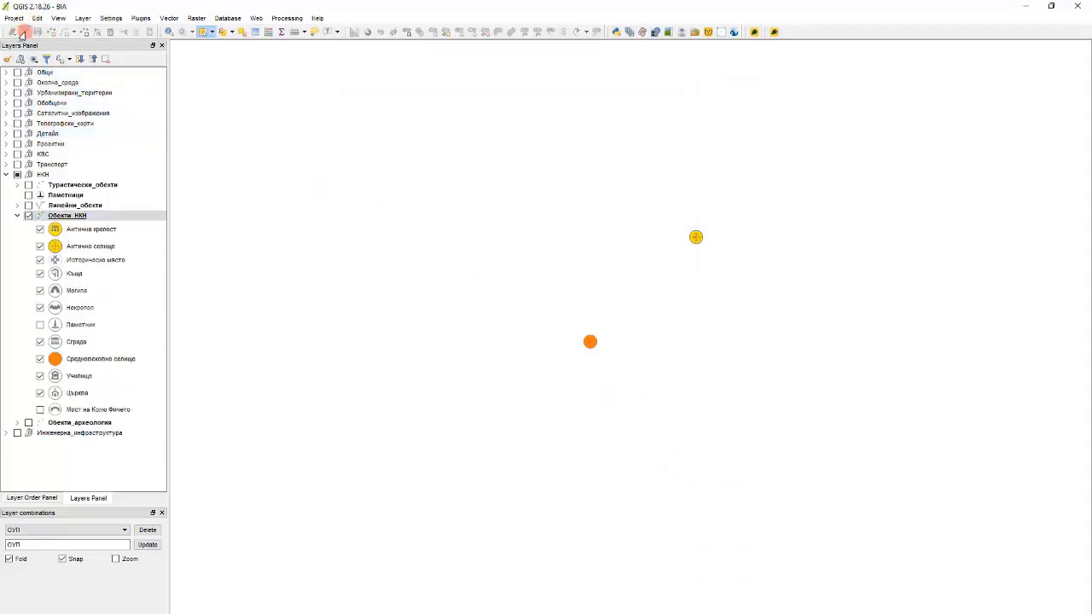
pyautogui.scroll(-4, 515, 294)
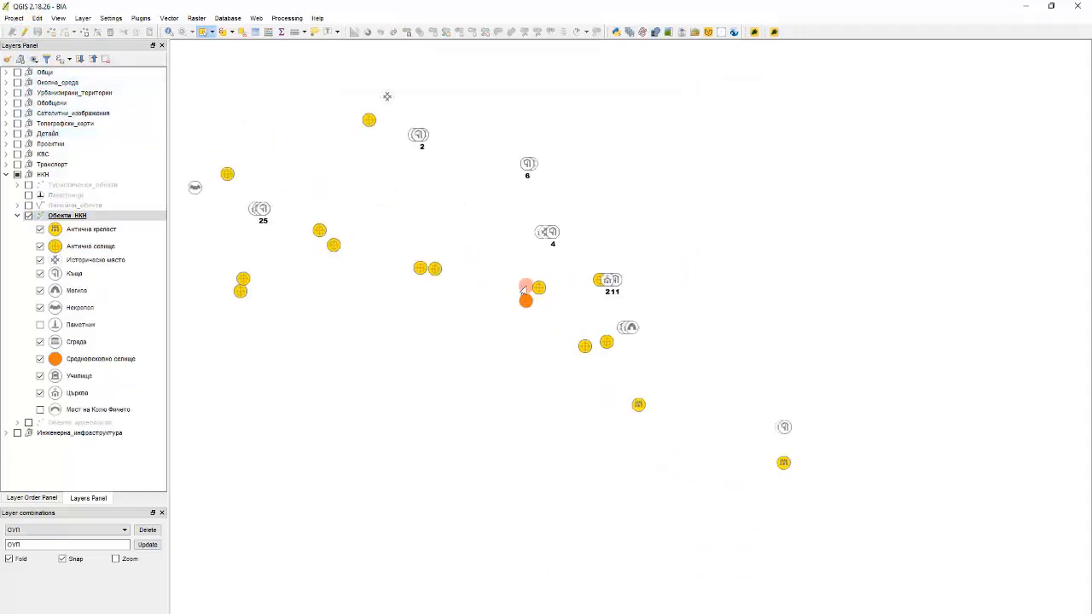
# Examine the Обекти_НКН layer's category symbols across the map at different scales.
pyautogui.scroll(1, 378, 150)
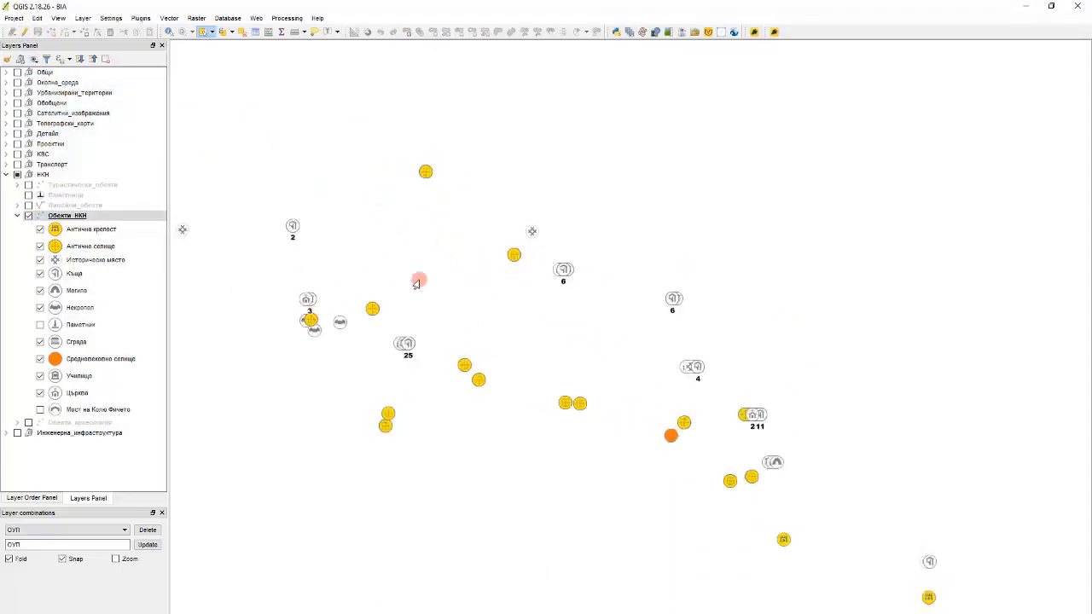
pyautogui.scroll(1, 434, 287)
pyautogui.scroll(-1, 456, 281)
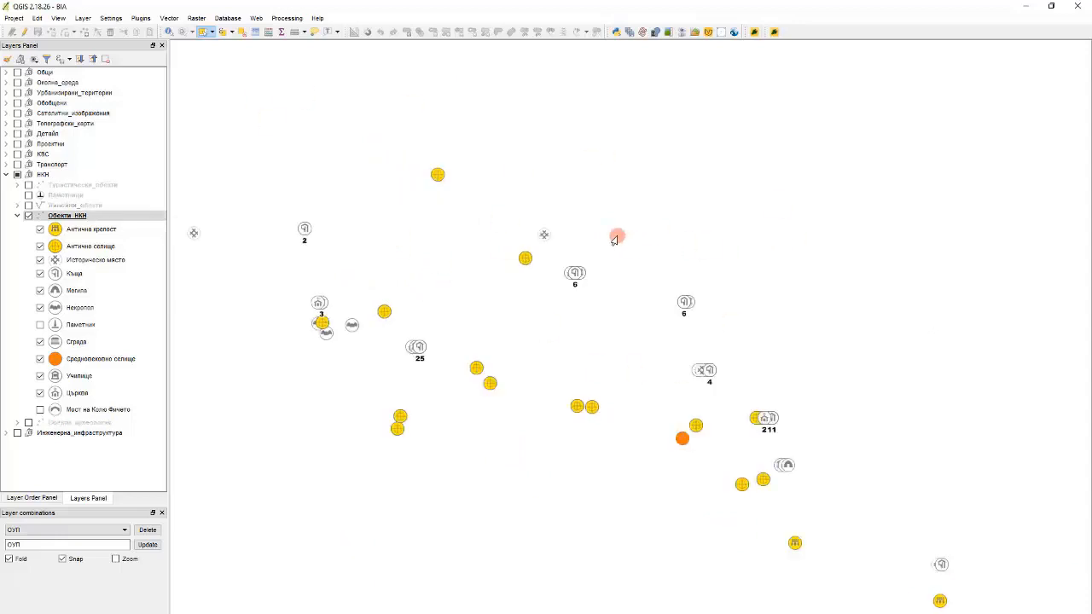
pyautogui.scroll(1, 622, 295)
pyautogui.scroll(-1, 603, 219)
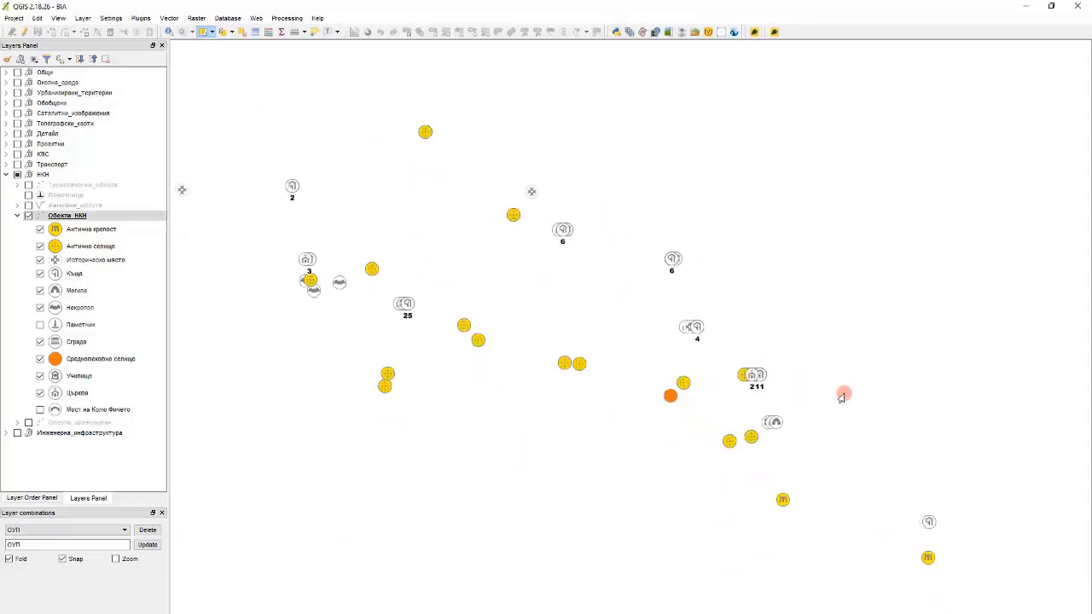
pyautogui.scroll(1, 541, 307)
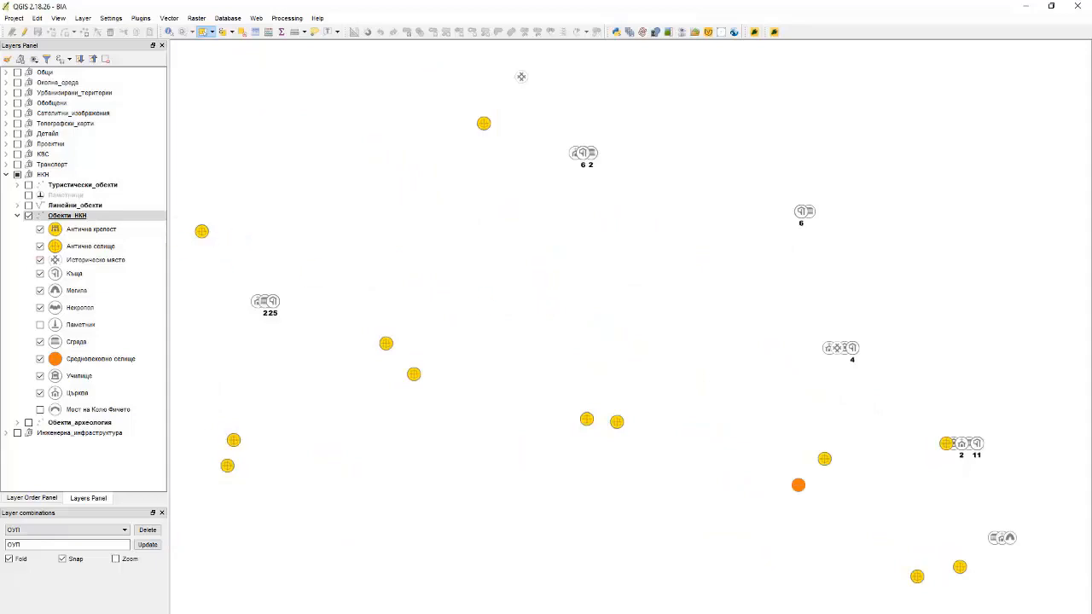
# Apply the ОУП layer combination to the map and inspect its layers at a closer scale.
pyautogui.click(34, 530)
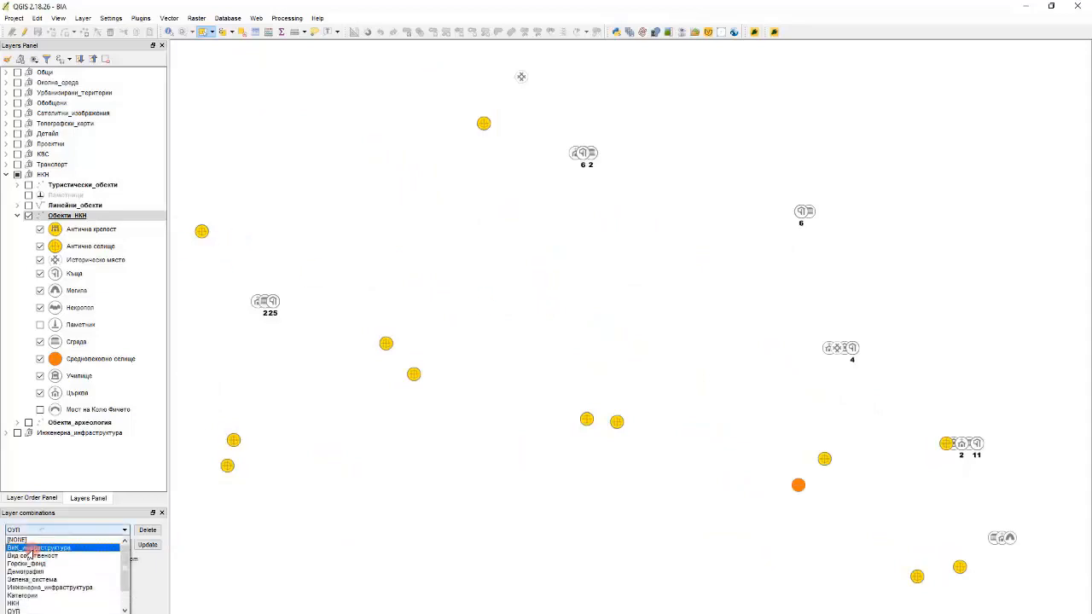
pyautogui.click(51, 611)
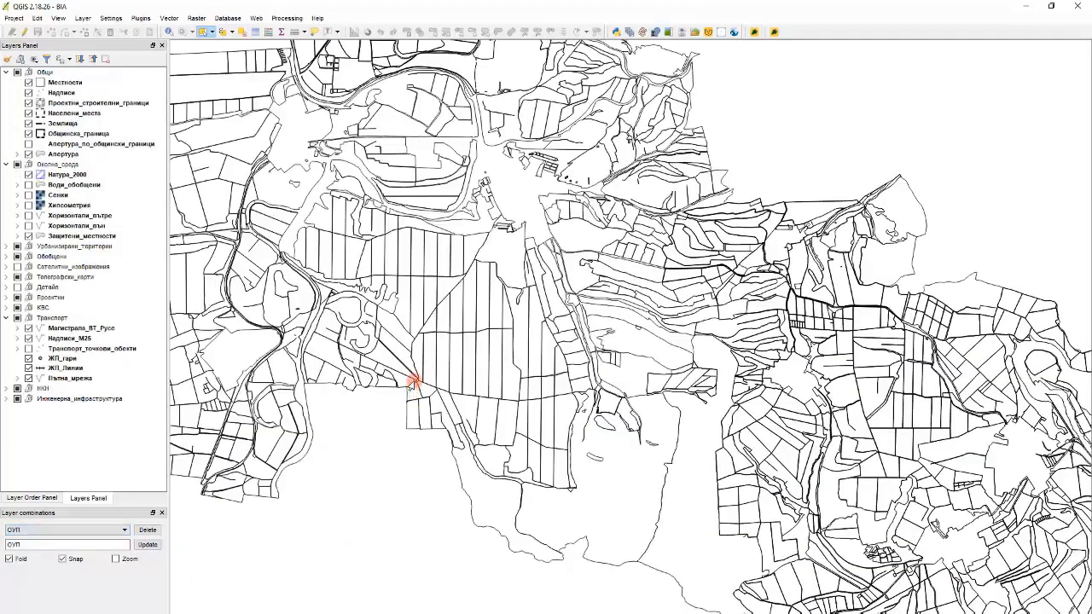
pyautogui.scroll(5, 245, 305)
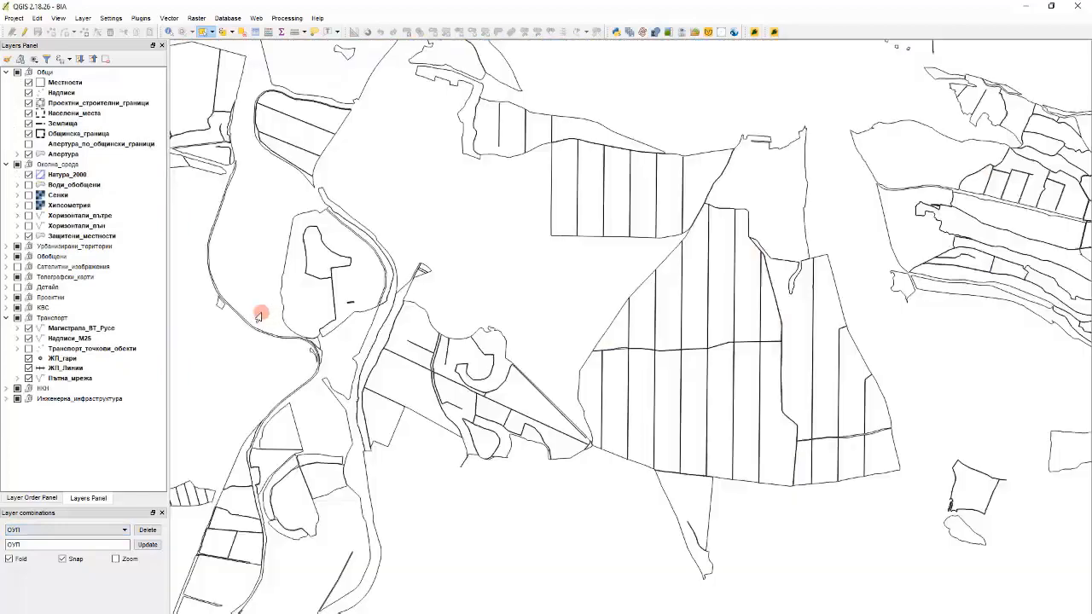